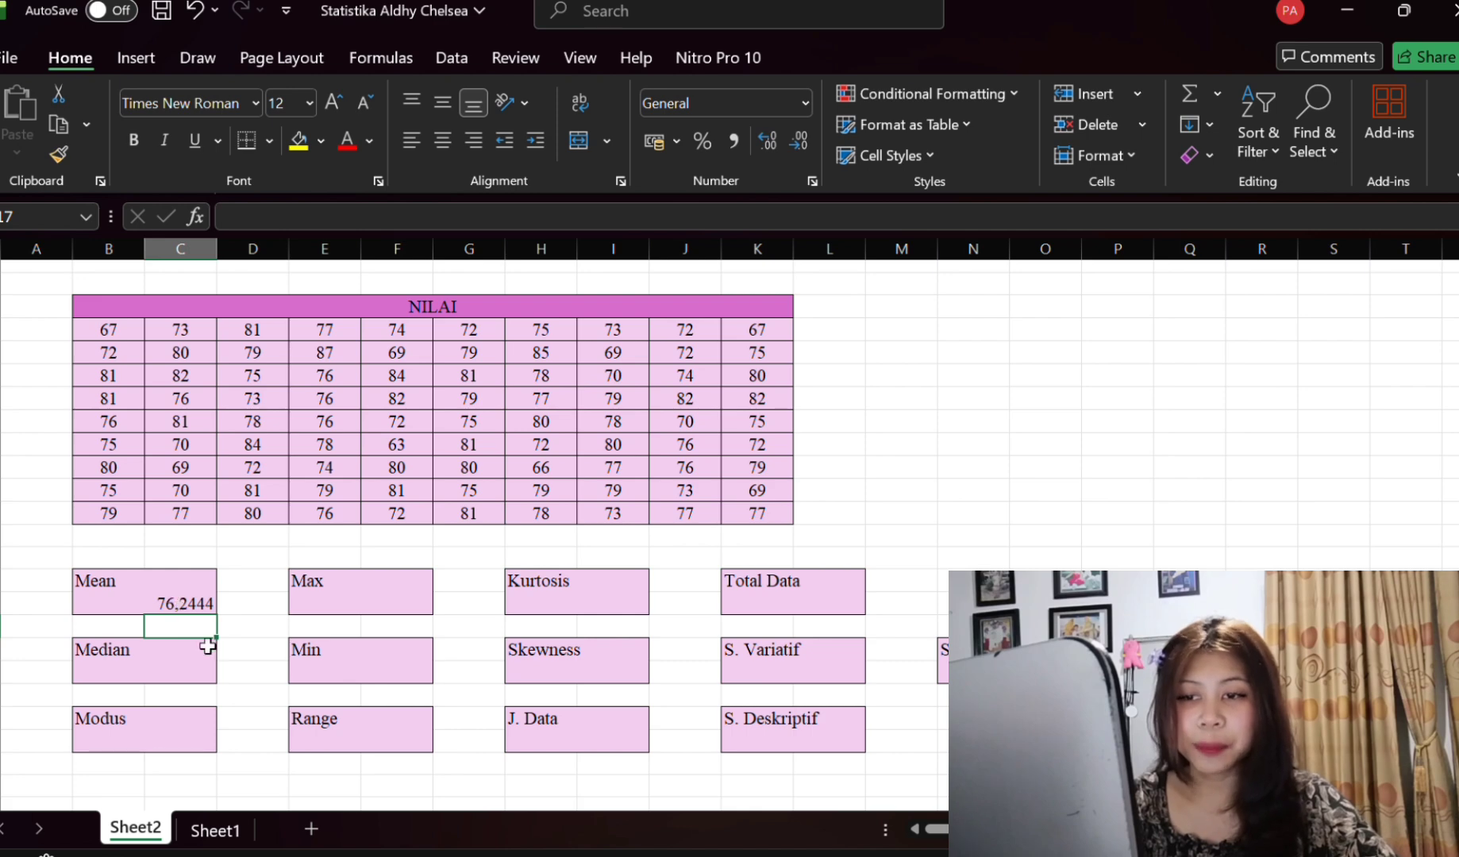
Calculate the median of the NILAI scores B4:K12 in the Median box's cell C19 with the MEDIAN function.
click(179, 681)
text(=med)
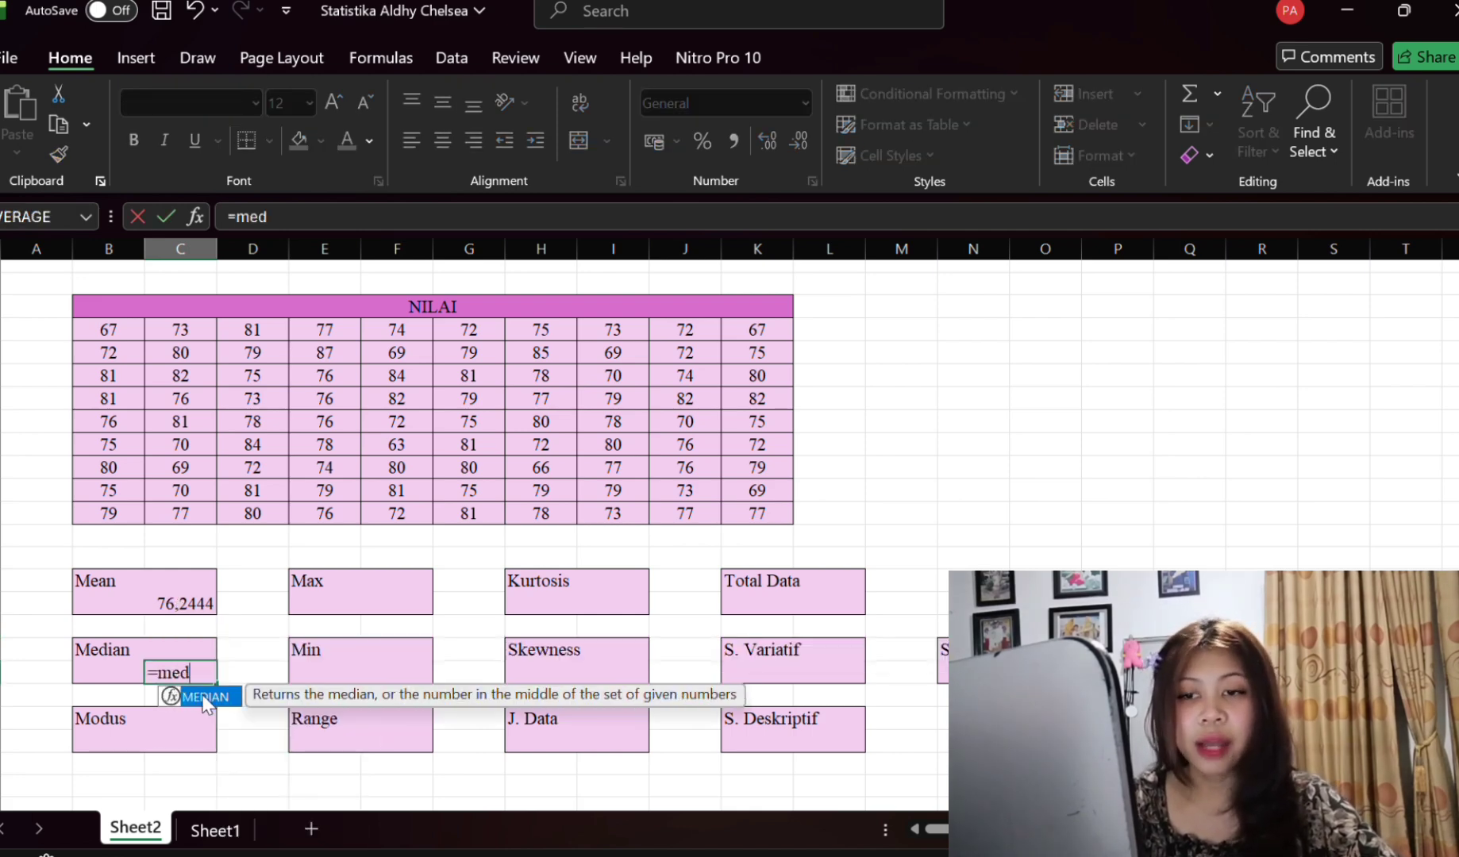
double_click(206, 698)
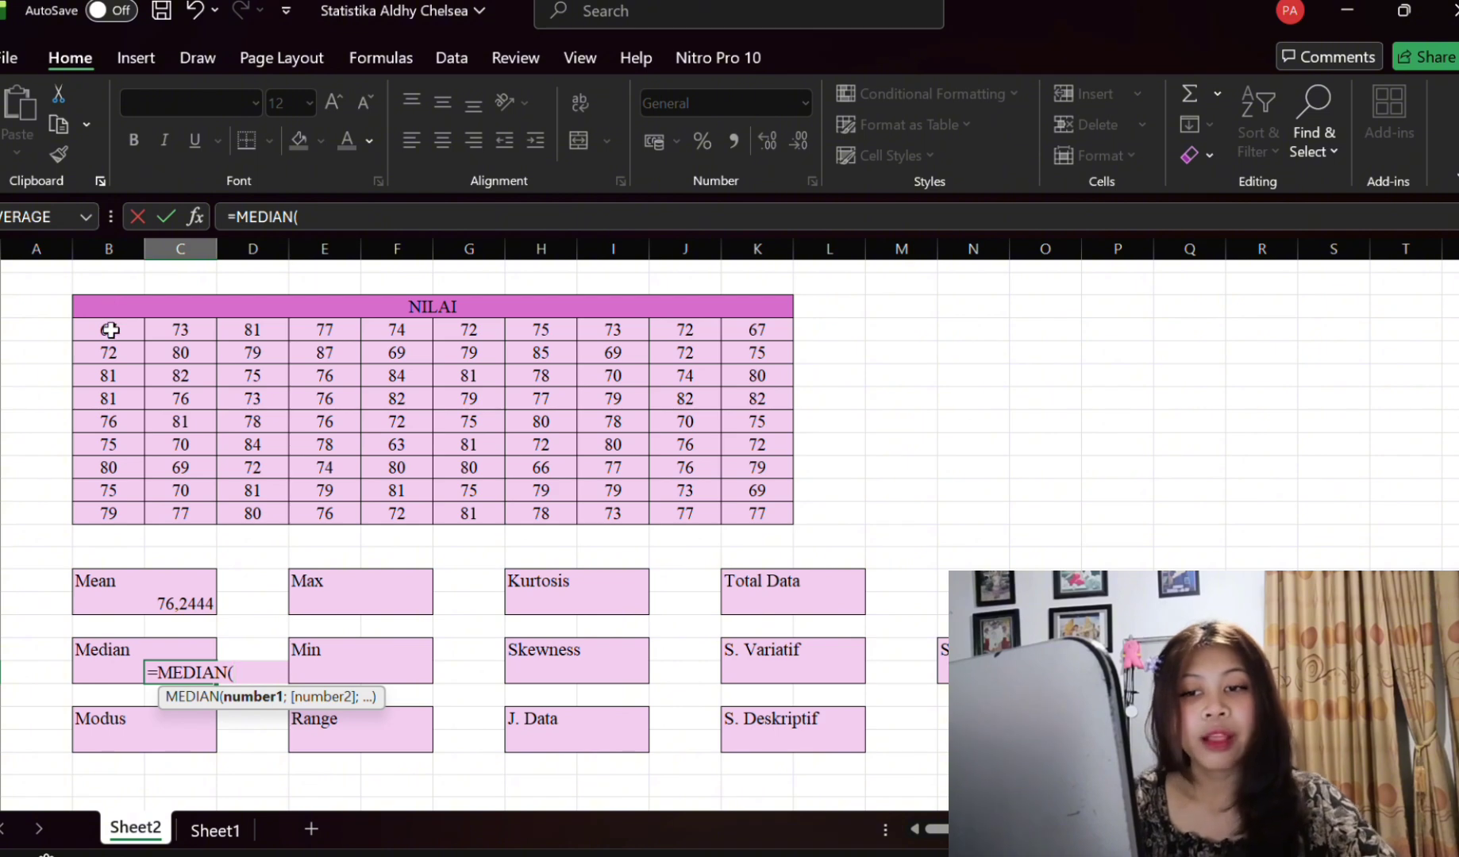
drag(110, 330, 739, 517)
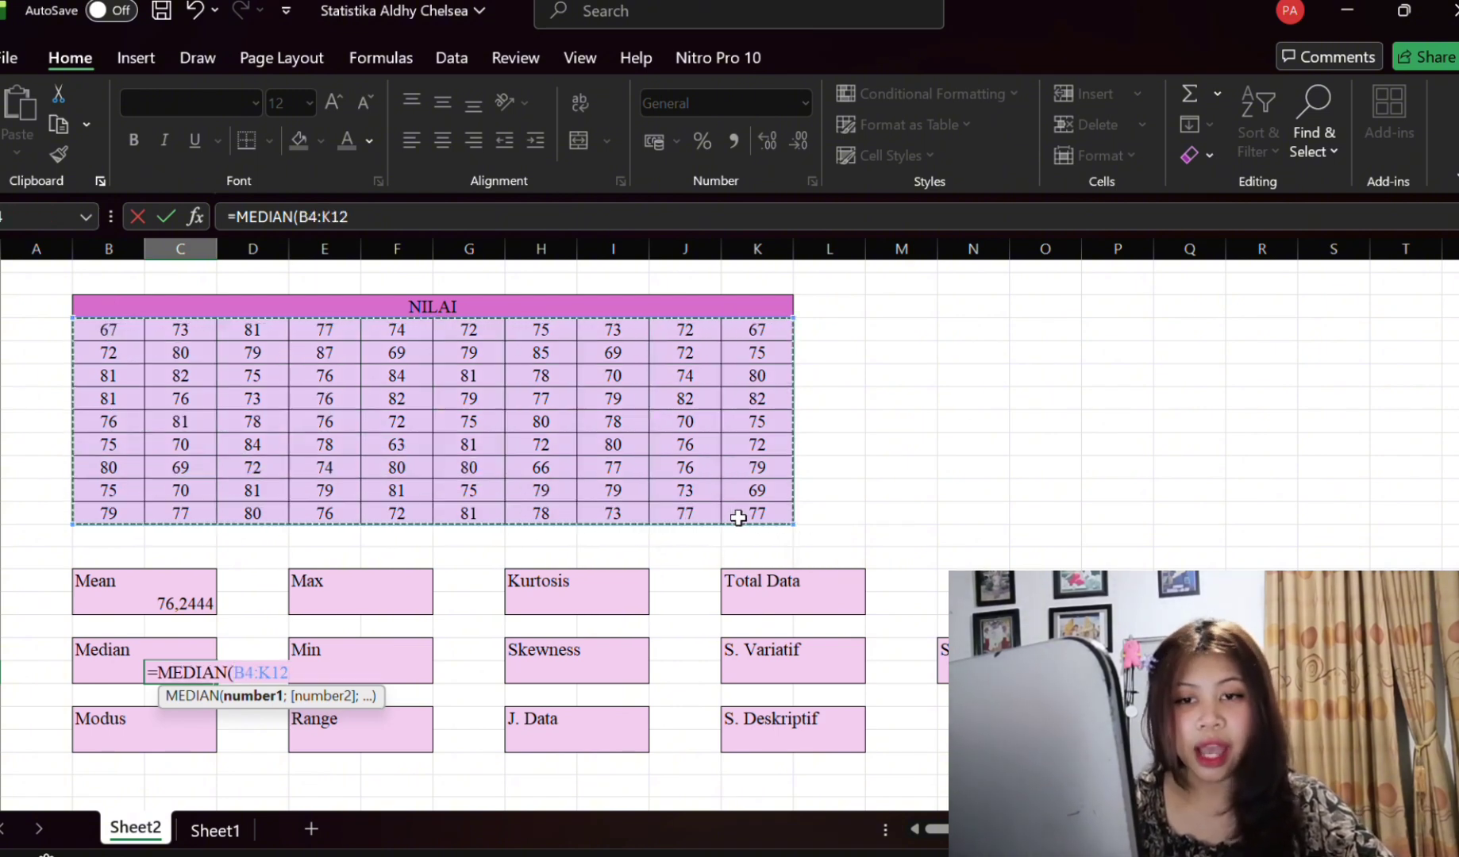
key(Return)
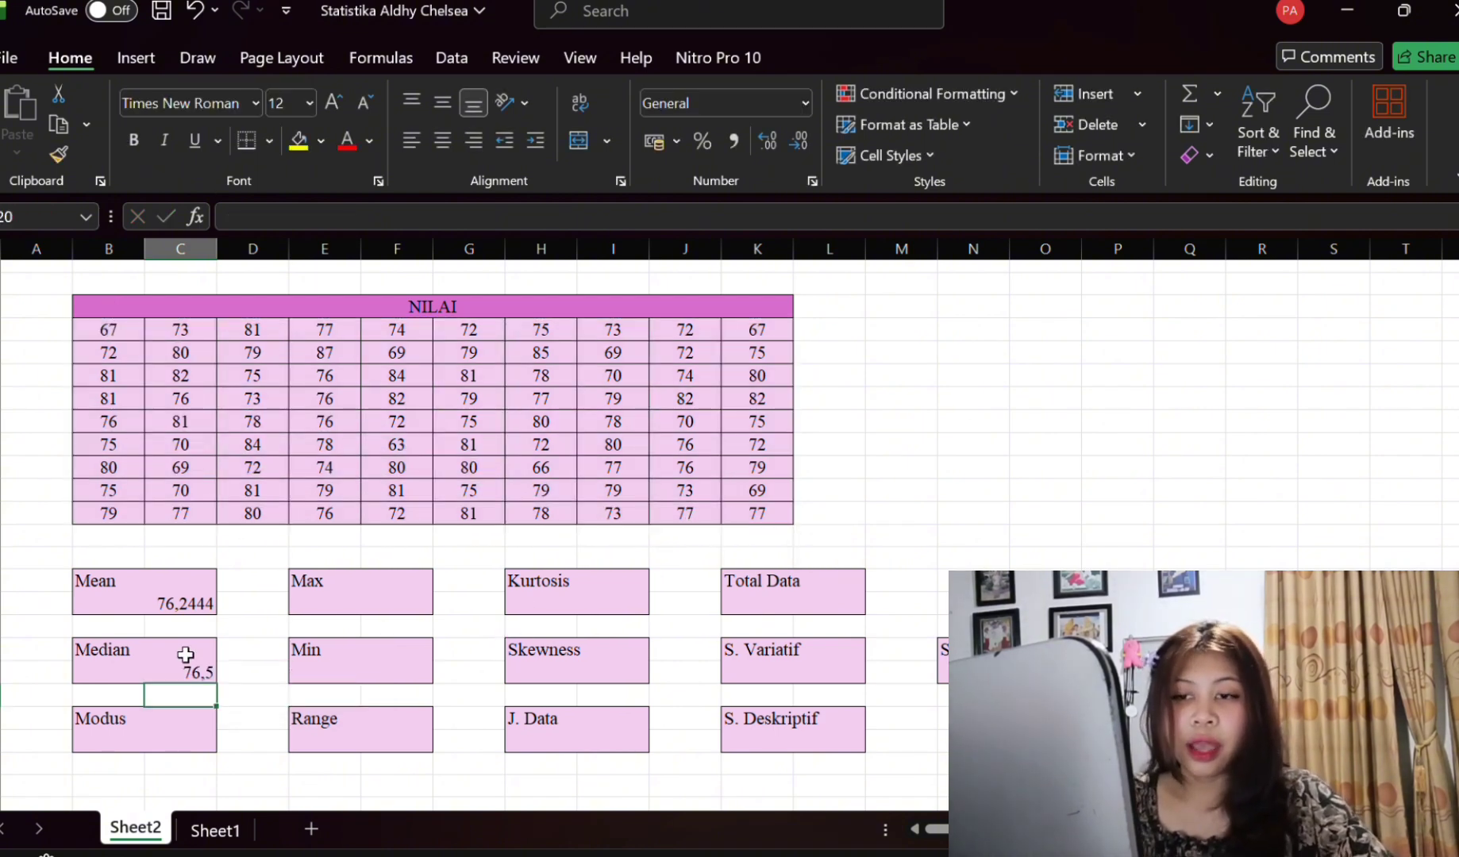
Calculate the mode of the scores B4:K12 in the Modus box's cell C22 with the MODE function.
click(193, 750)
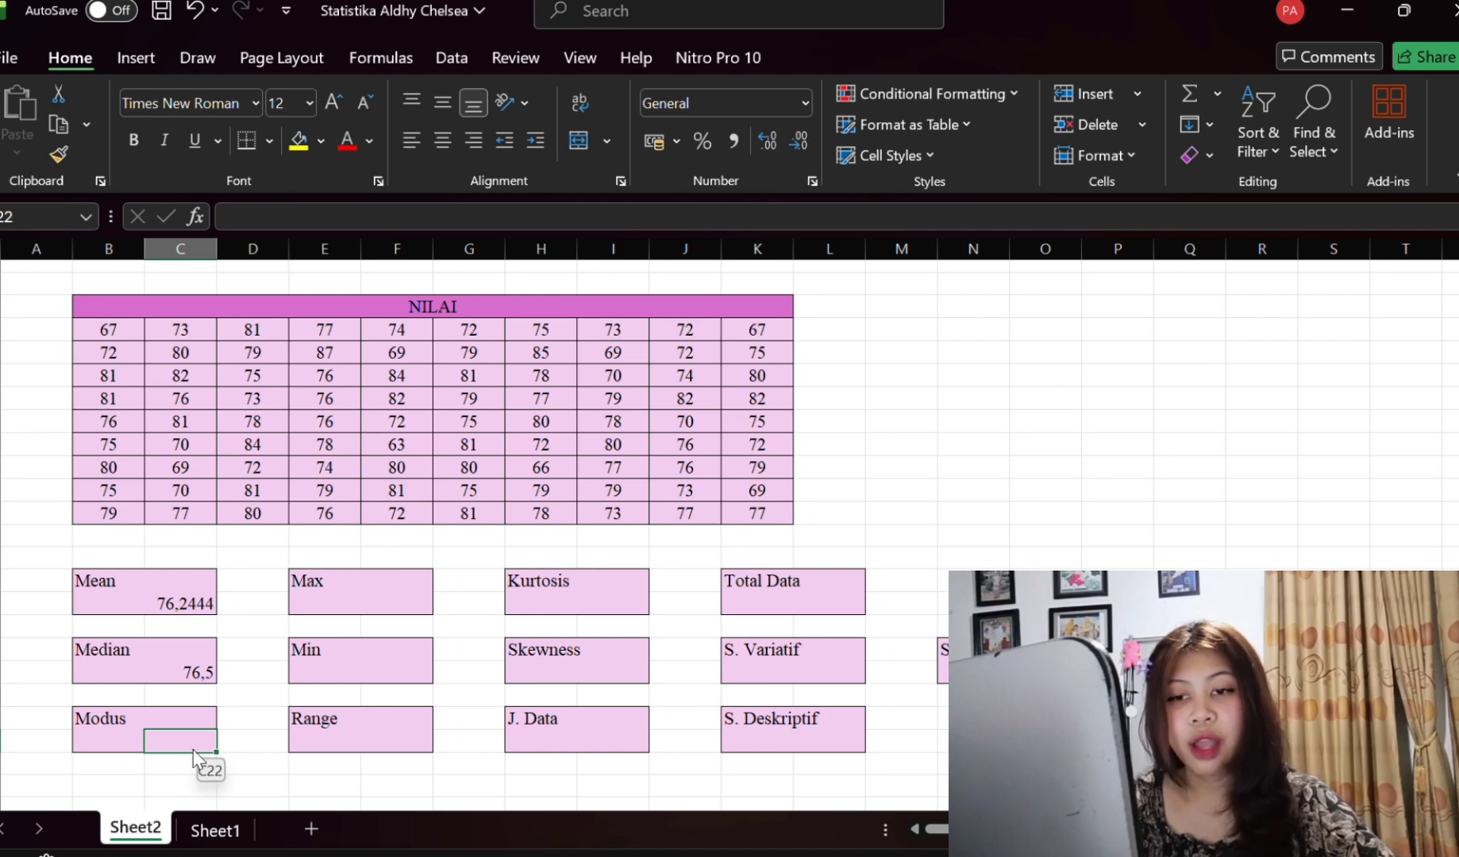
text(=mod)
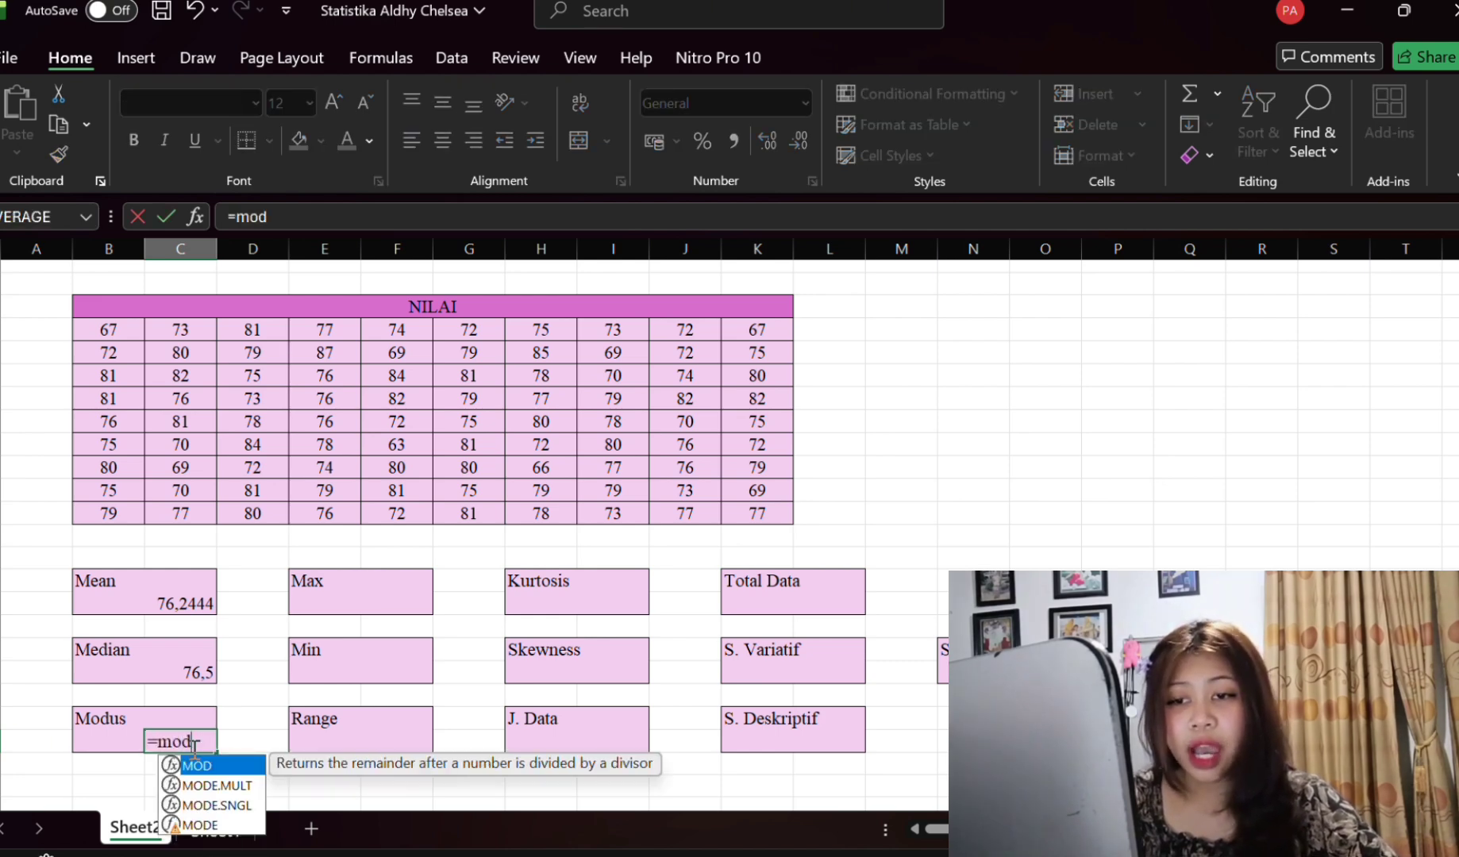
double_click(205, 827)
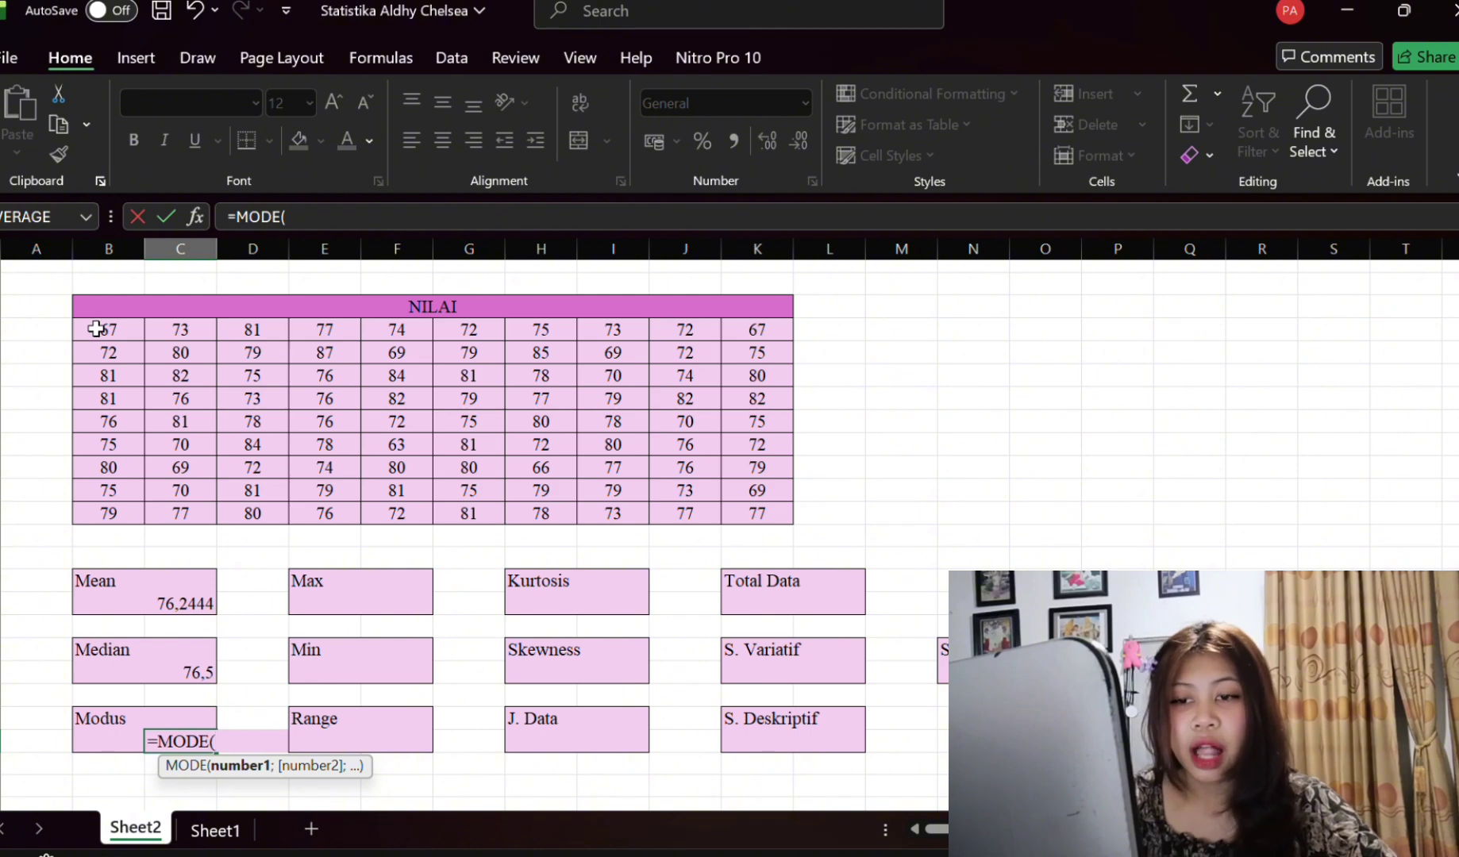
drag(95, 329, 759, 504)
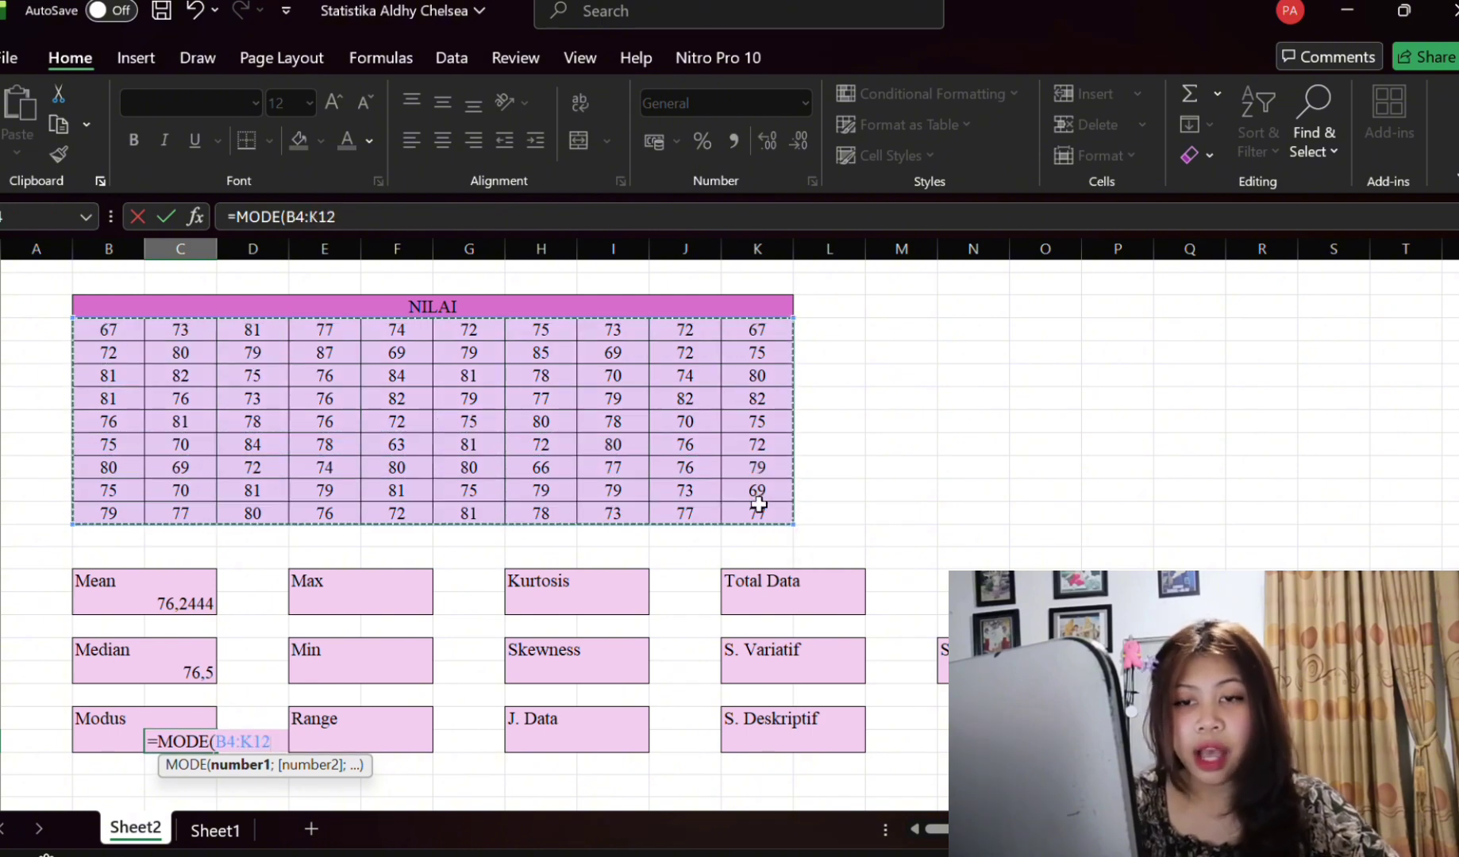
key(Return)
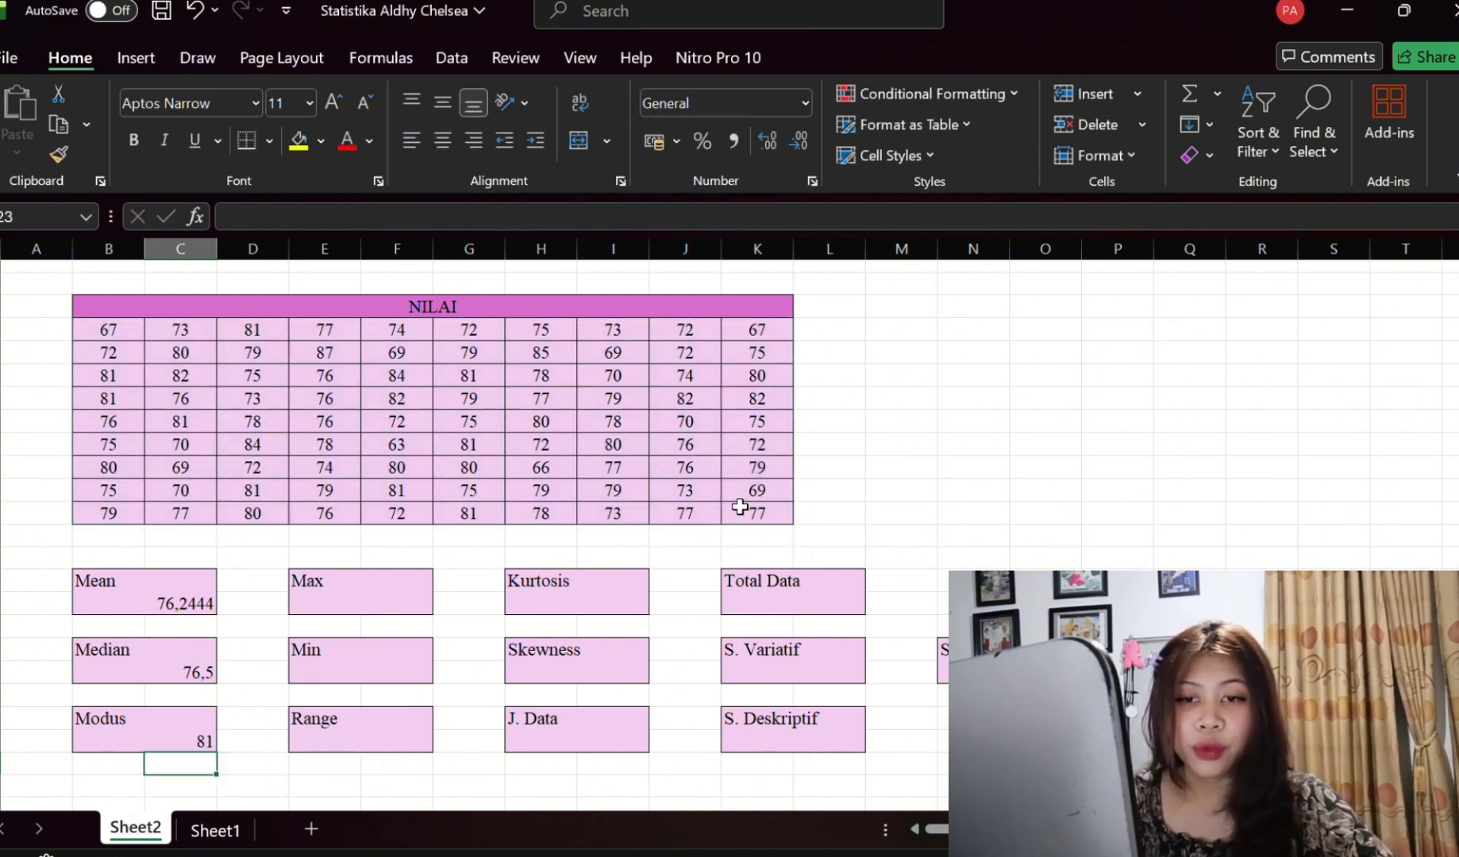
Find the highest score of B4:K12 in the Max box's cell F16 with the MAX function.
click(400, 605)
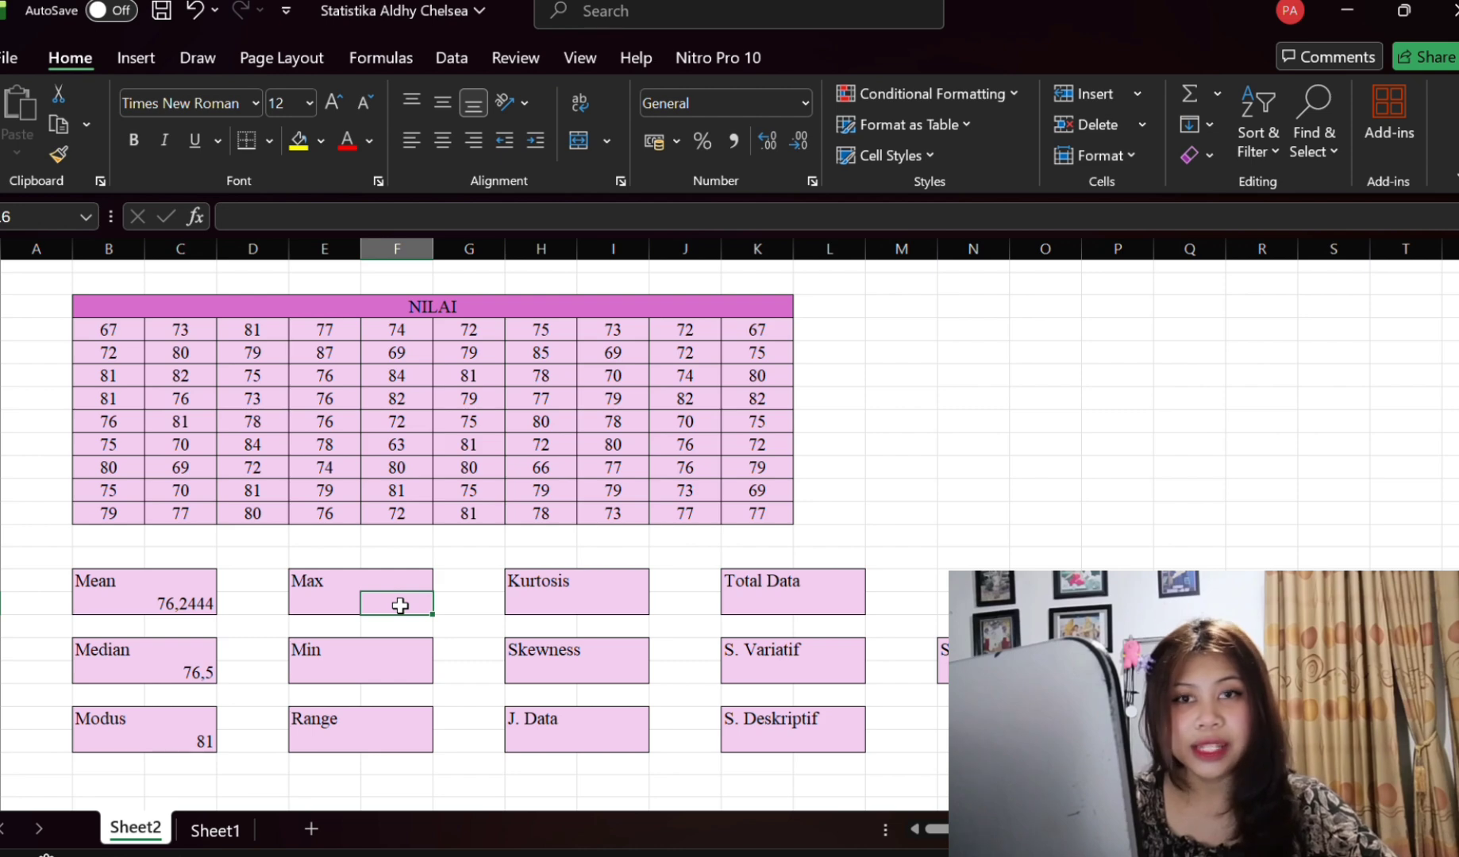
text(=)
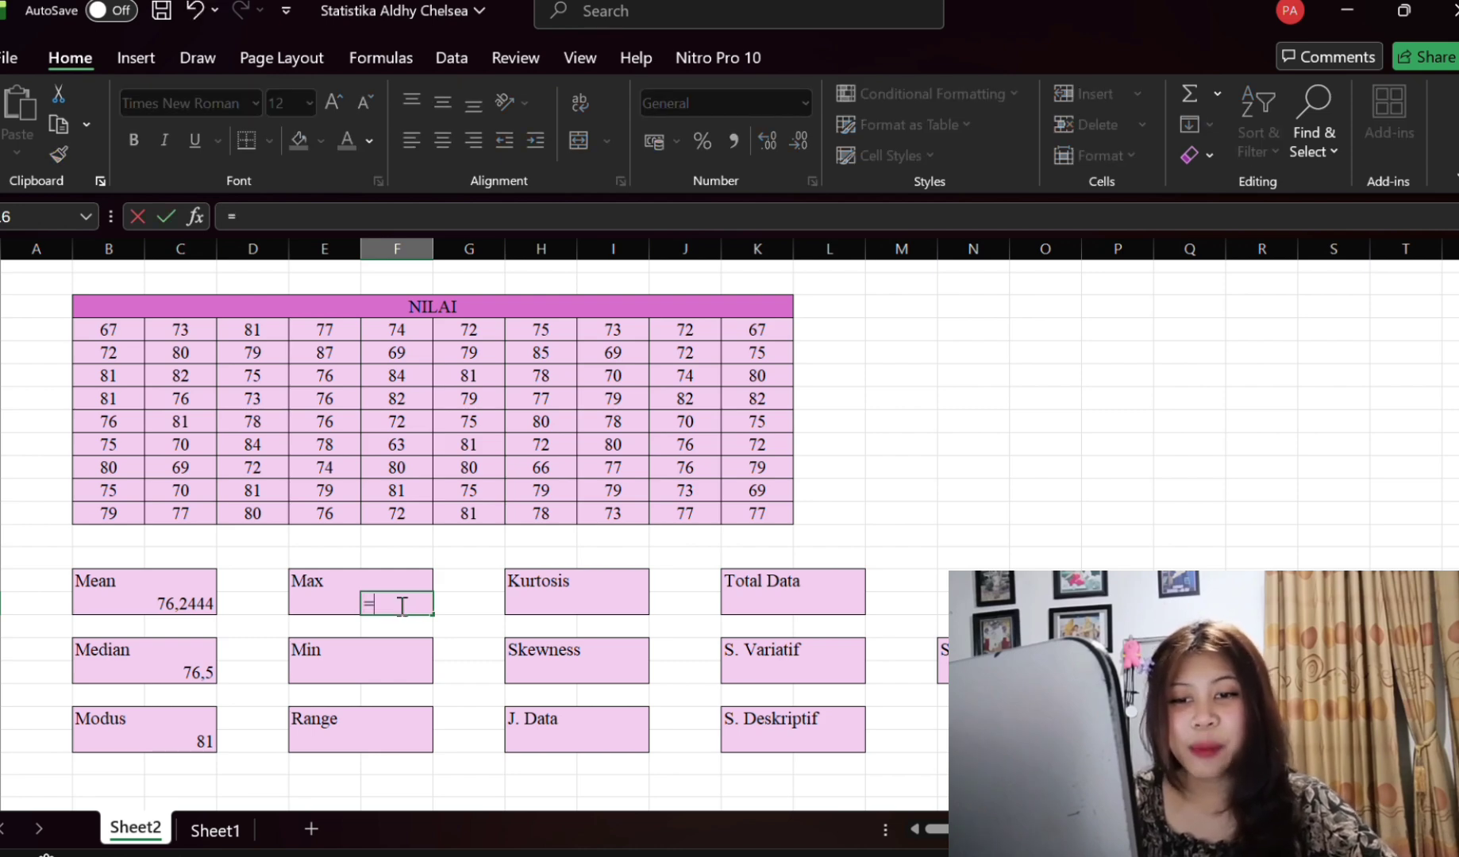
text(max)
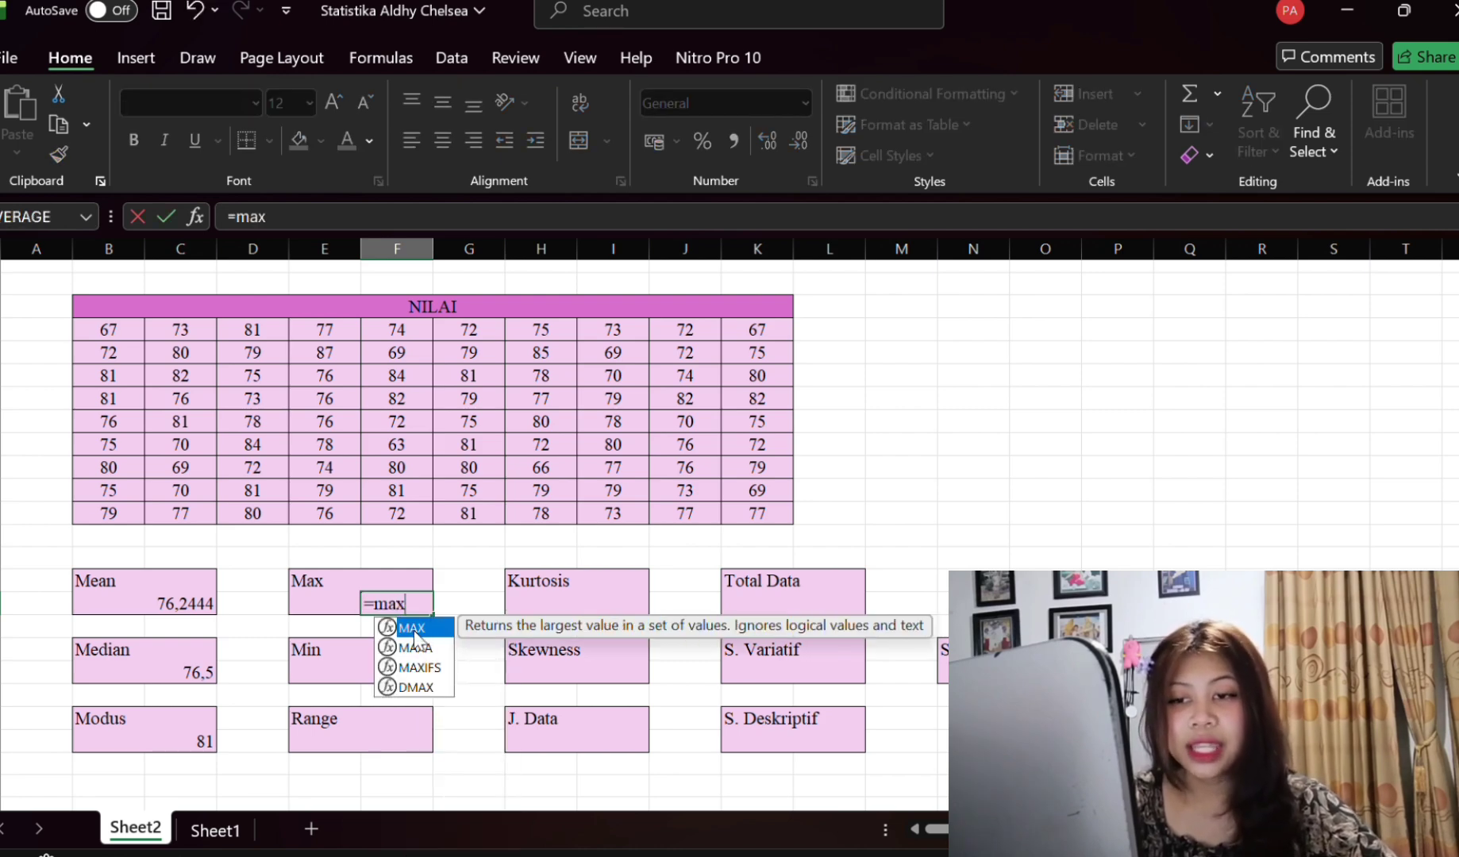
double_click(414, 628)
click(114, 332)
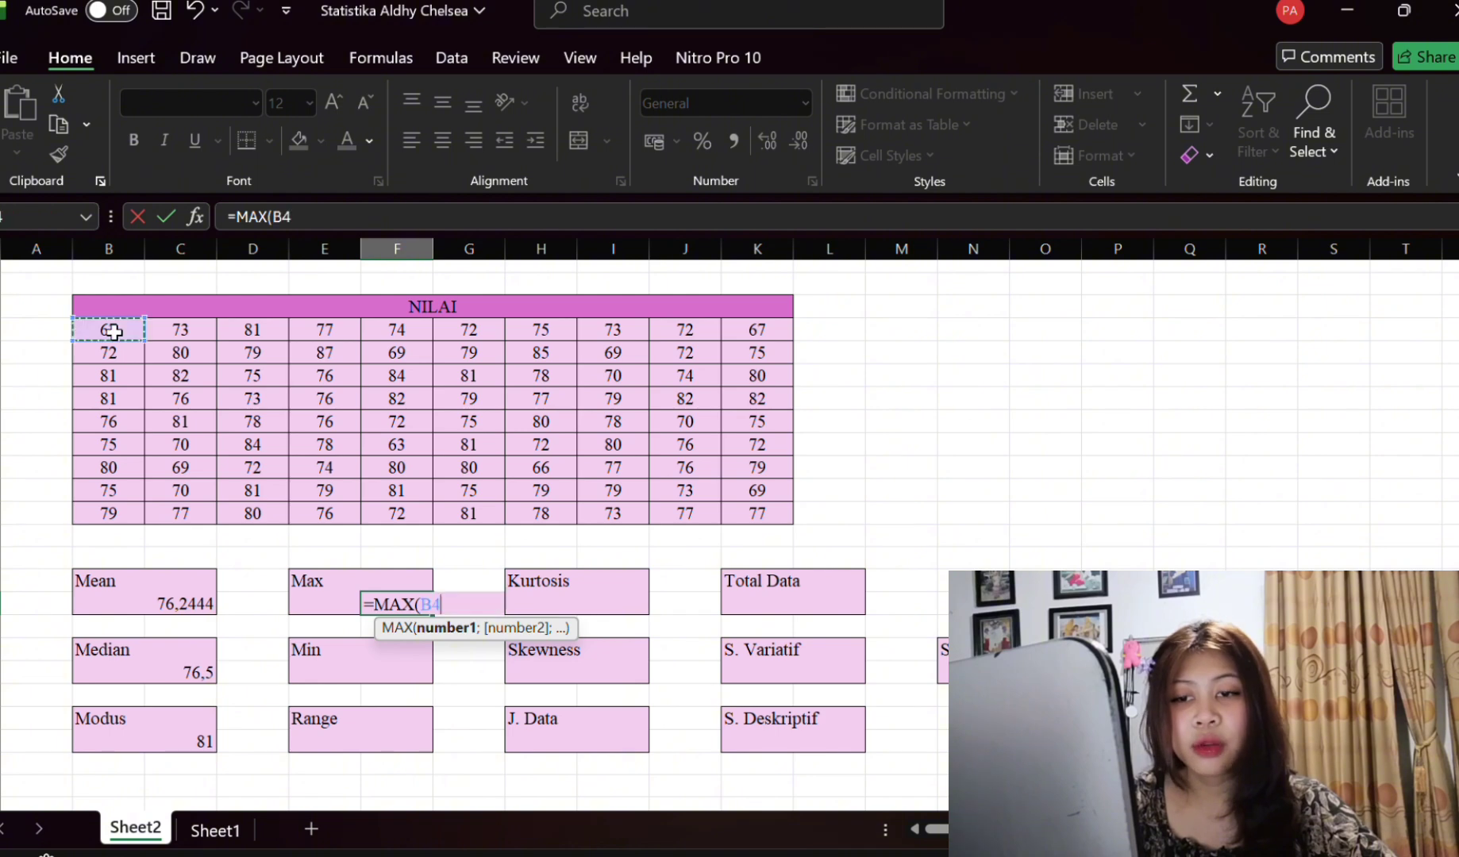
drag(114, 332, 751, 524)
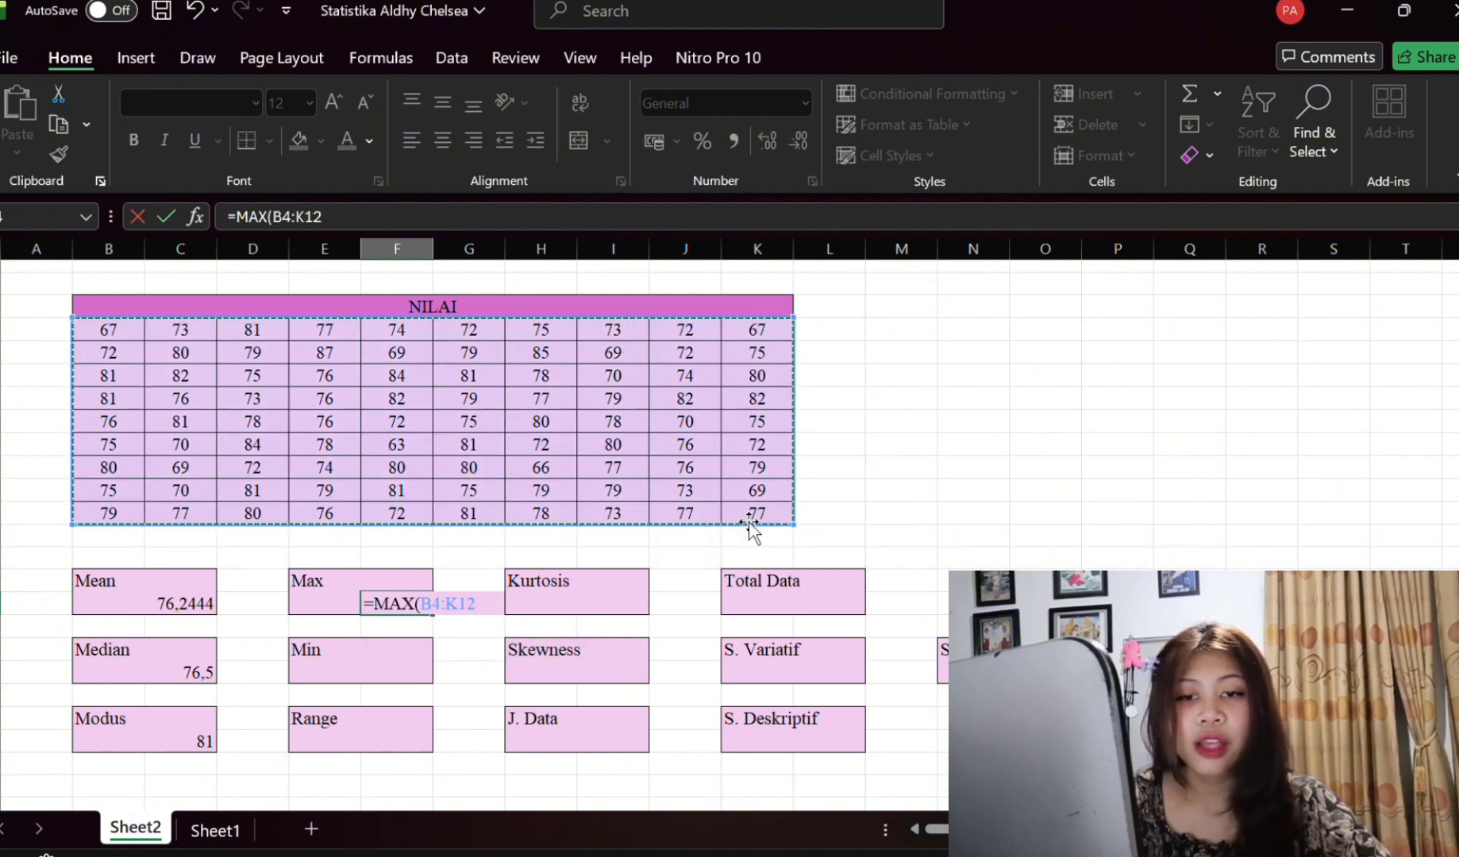
key(Return)
Find the lowest score of B4:K12 in the Min box's cell F19 with the MIN function.
click(416, 674)
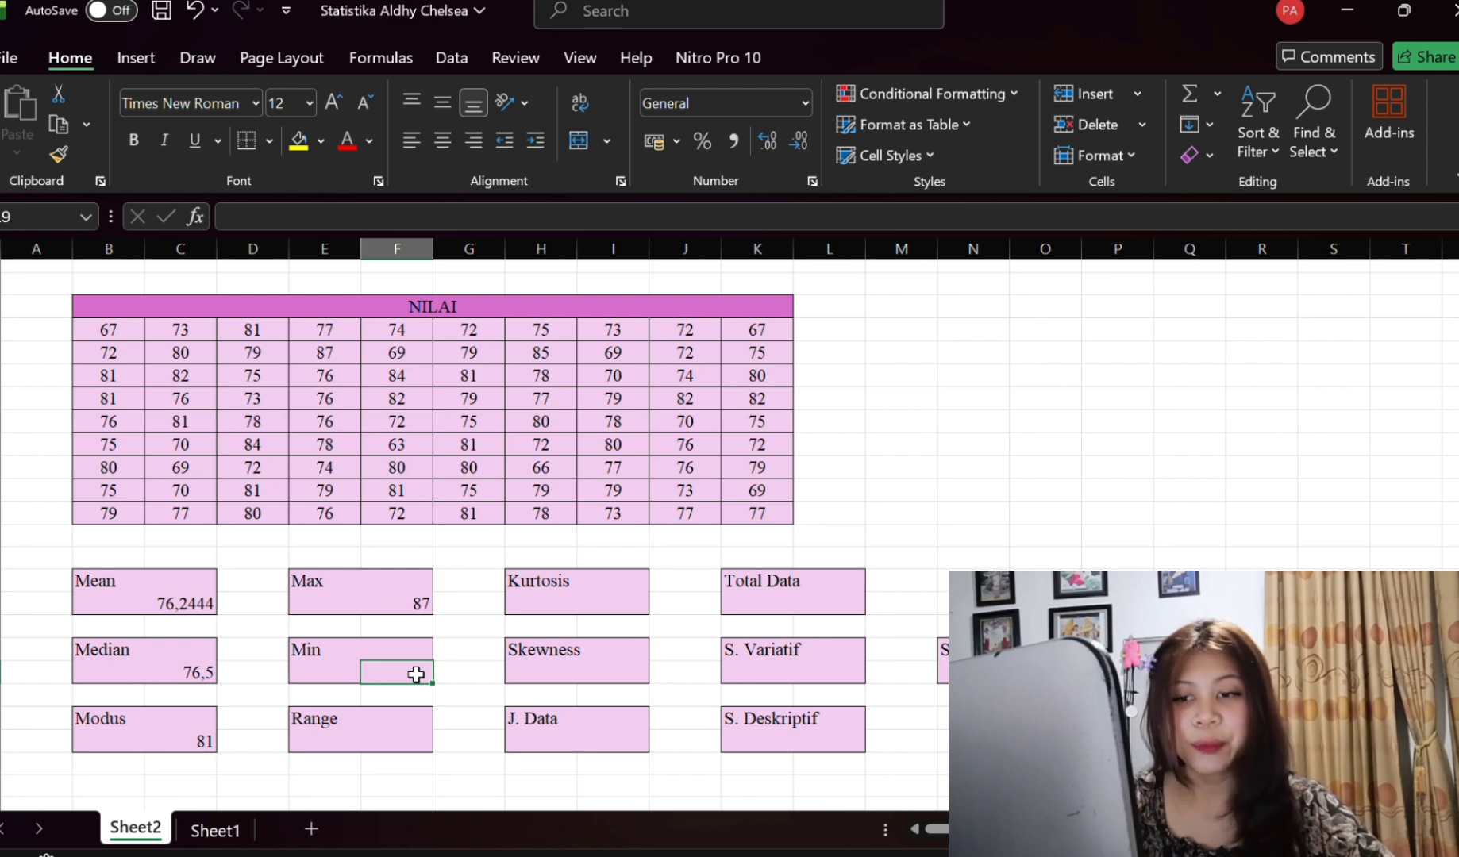
text(=mi)
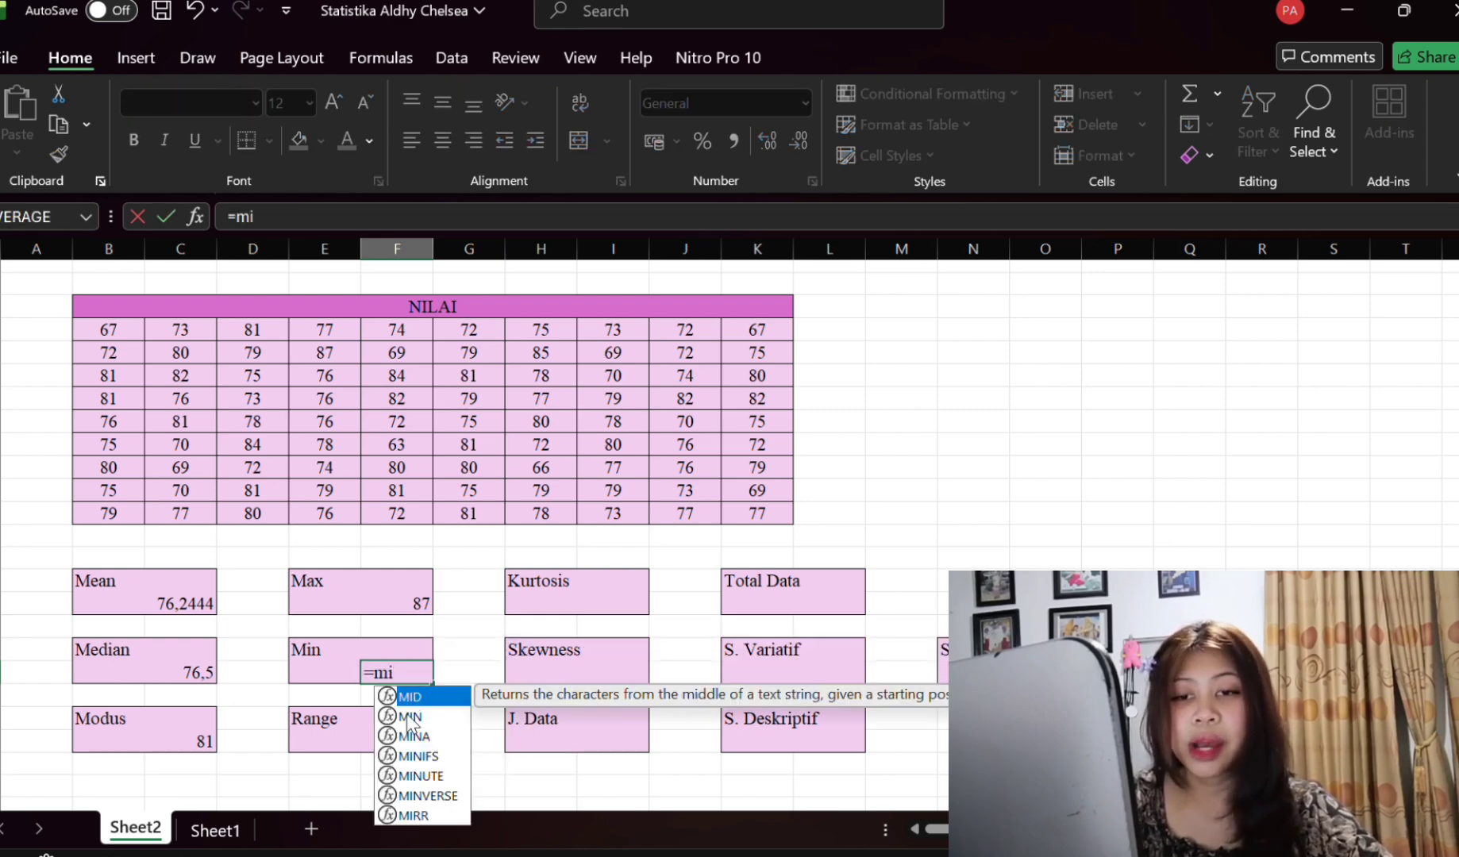
click(411, 717)
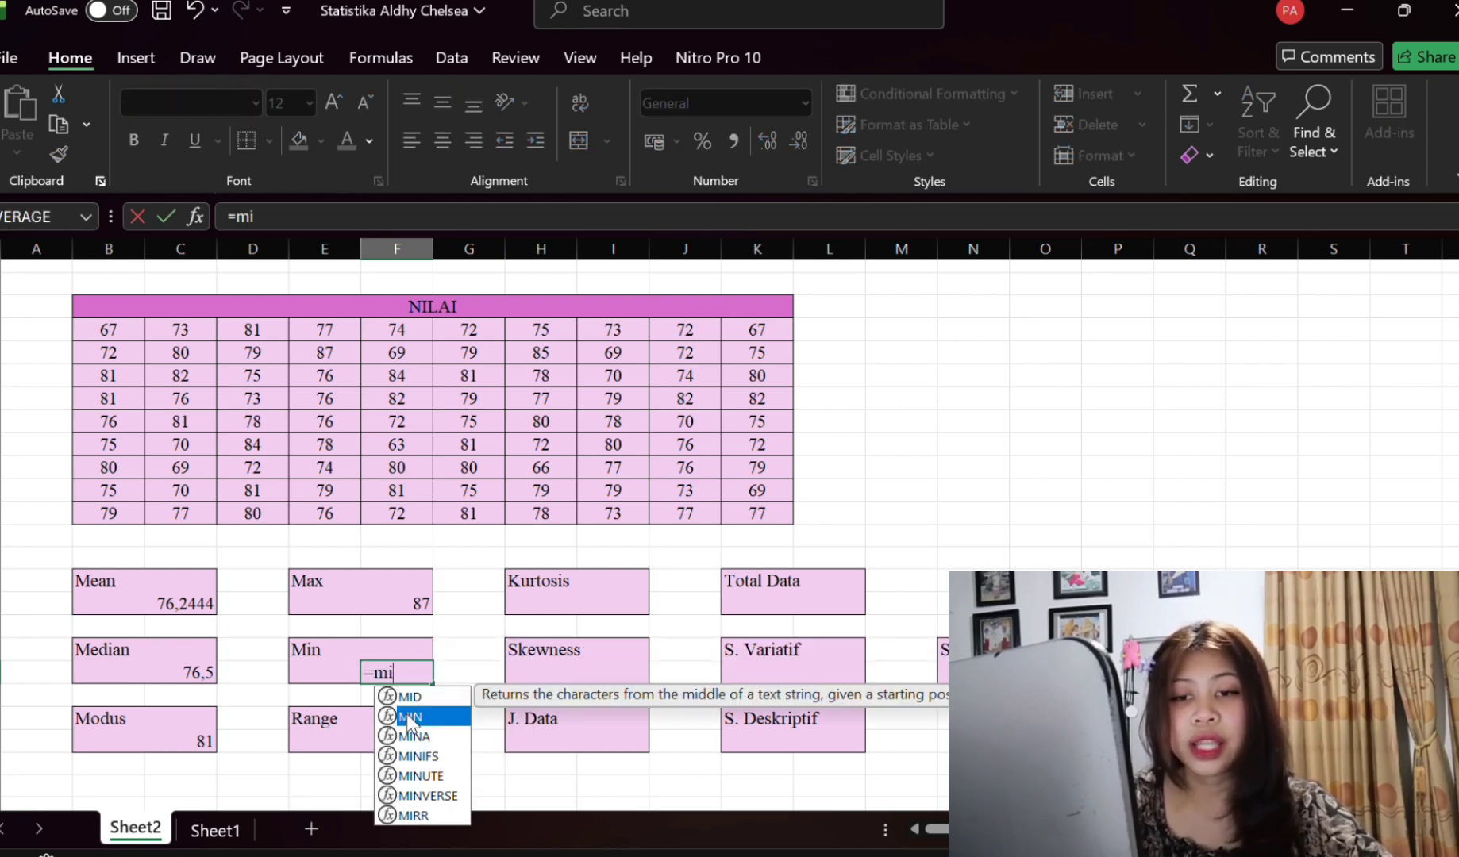
double_click(410, 717)
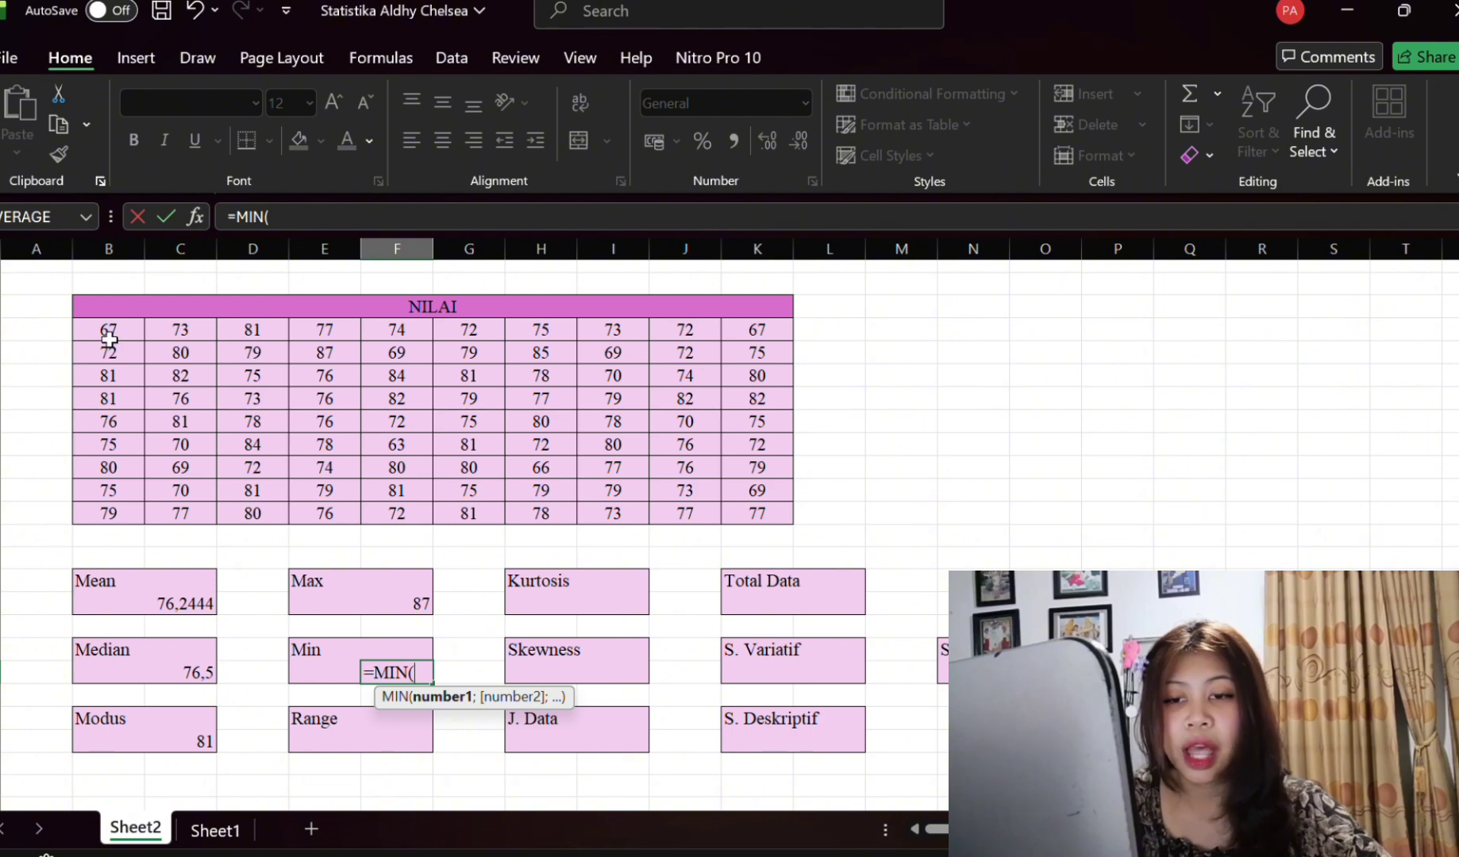
drag(109, 329, 746, 513)
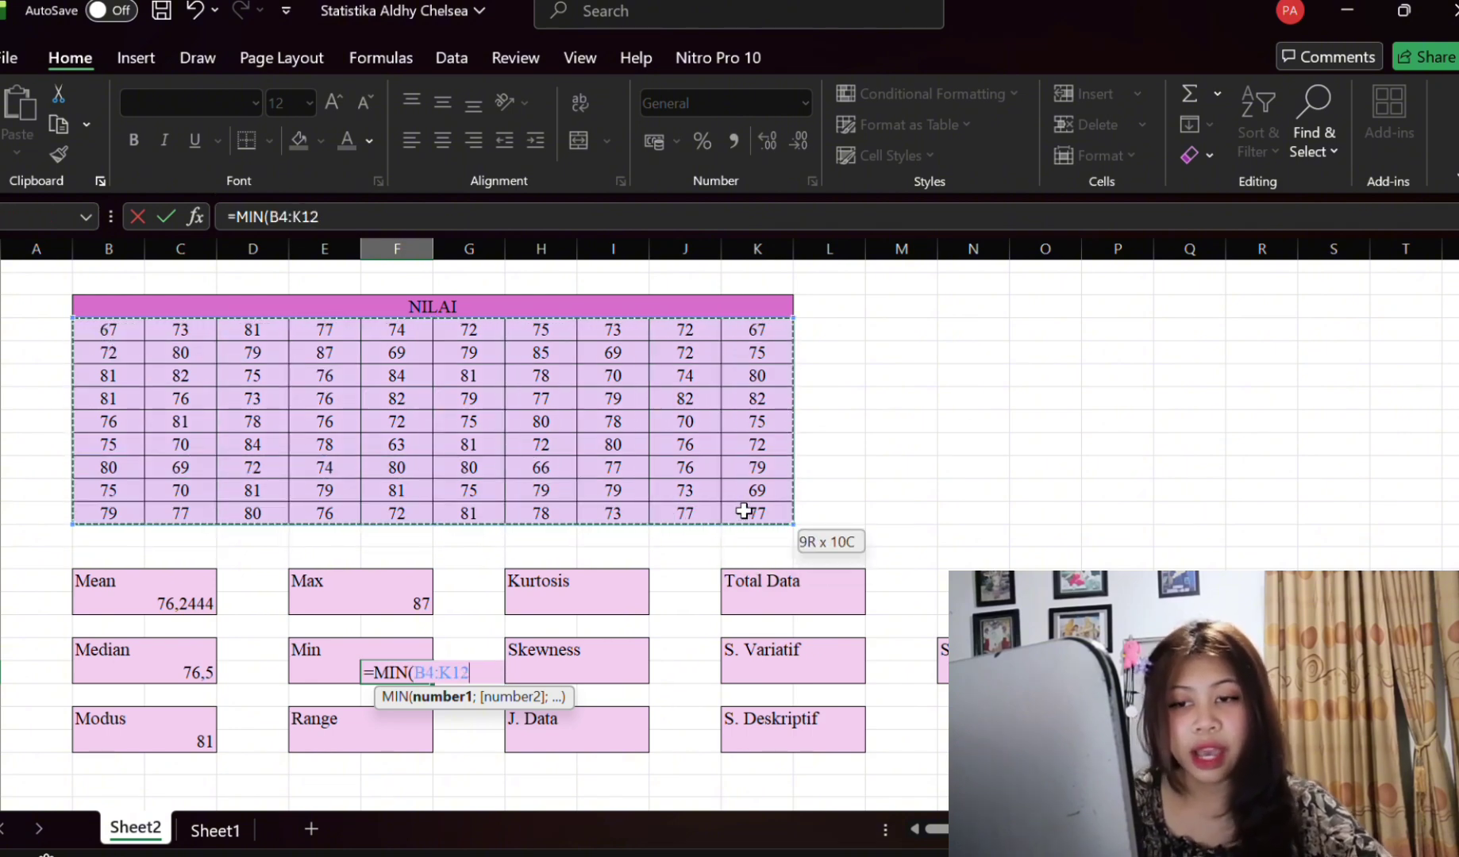
key(Return)
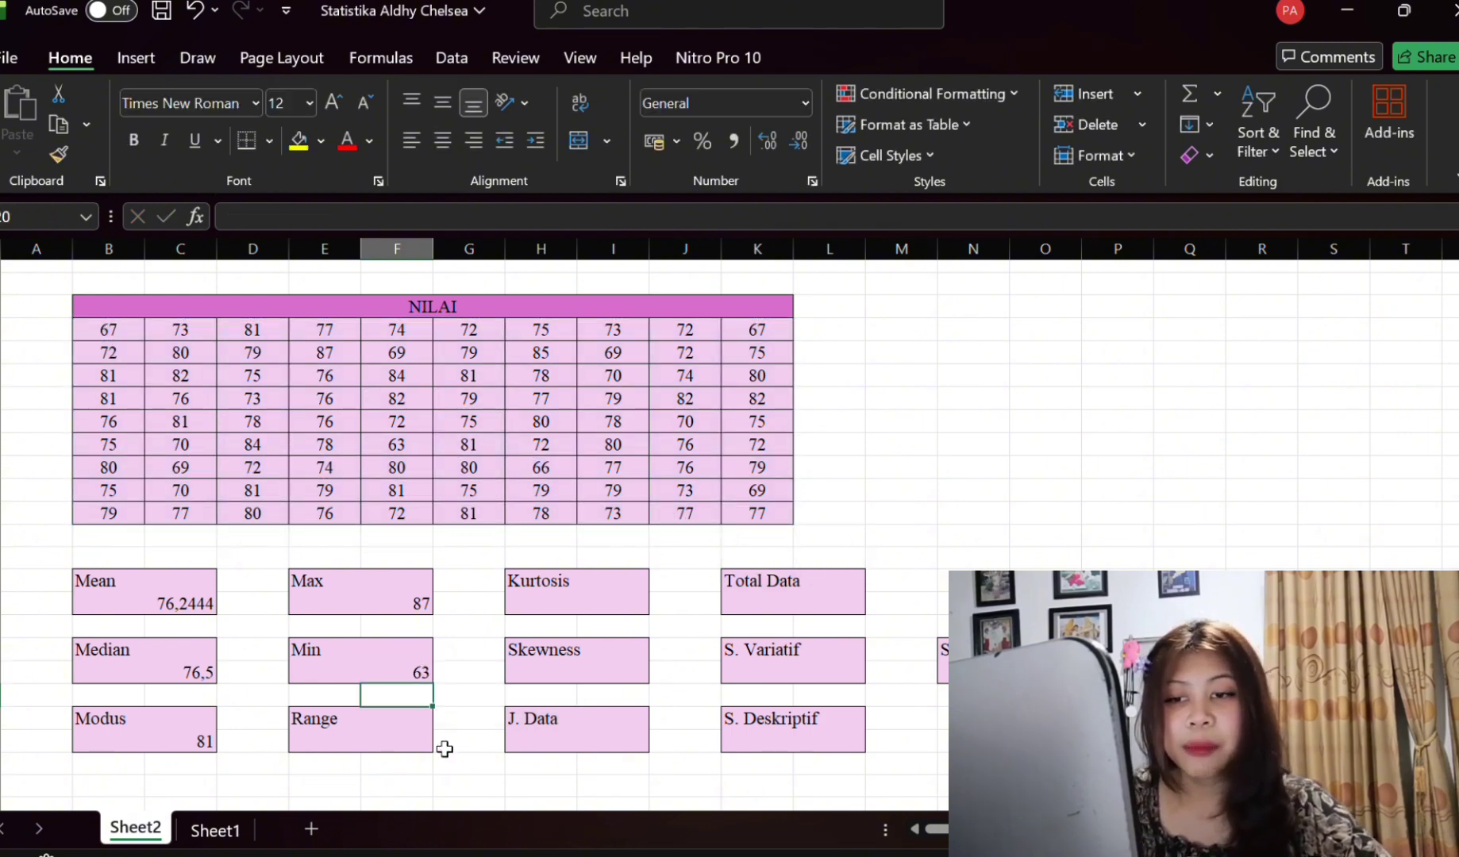
Calculate the range in the Range box's cell F22 by subtracting the minimum from the maximum with =F16-F19.
double_click(400, 746)
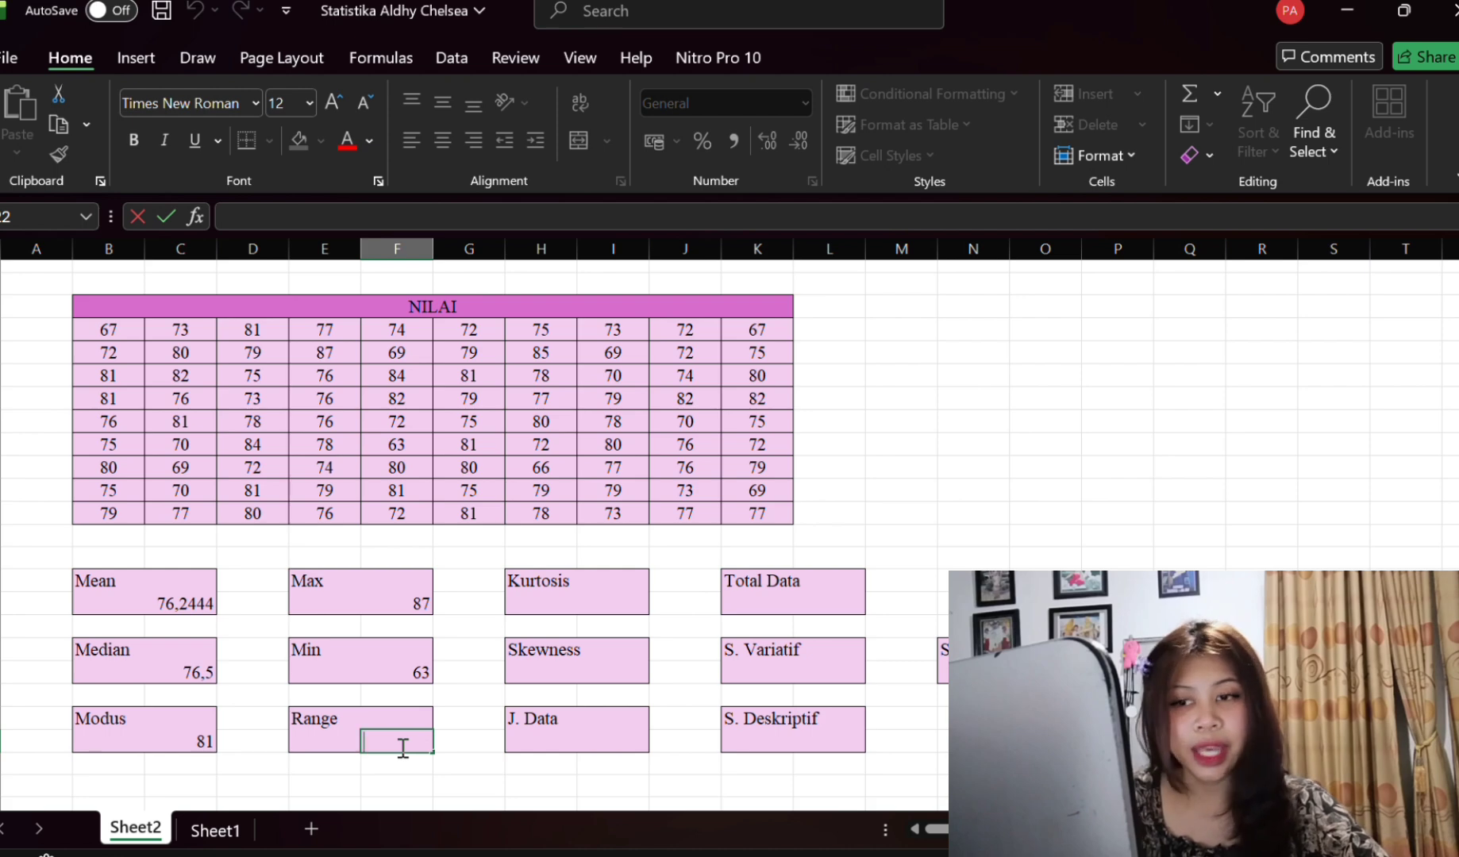
text(=)
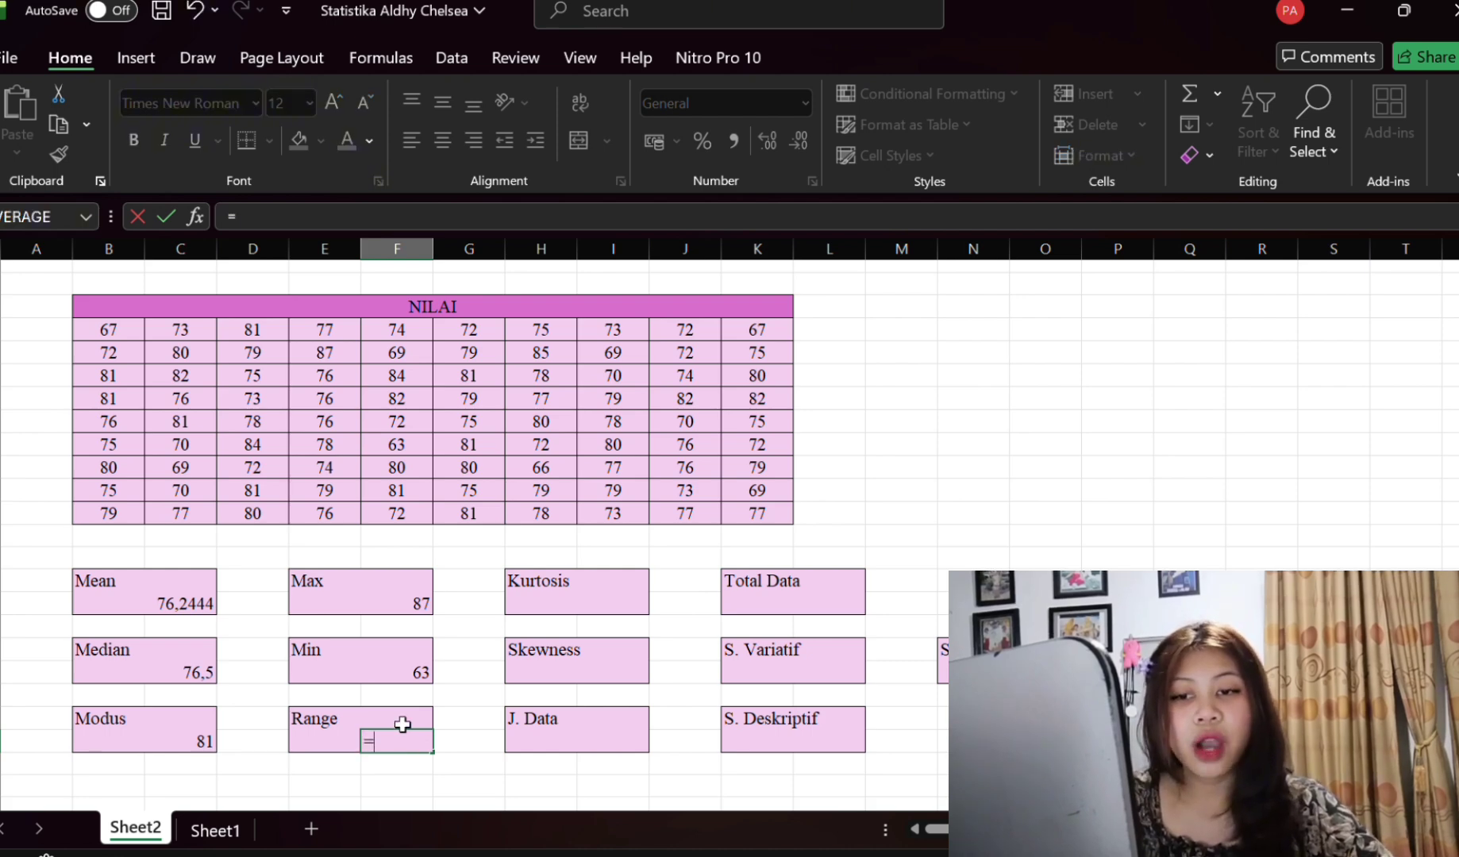
click(420, 600)
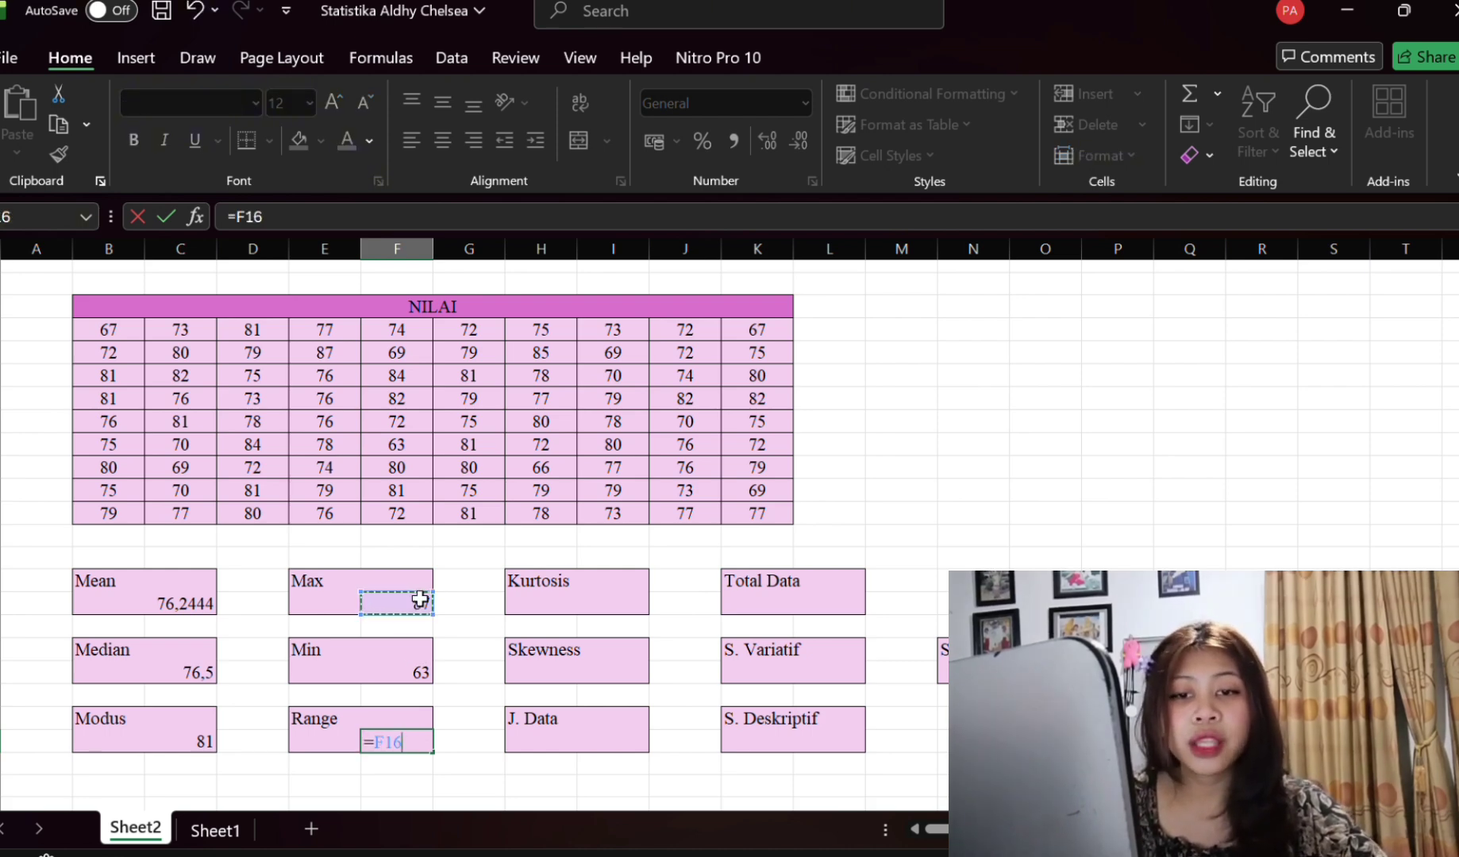
text(-)
click(410, 677)
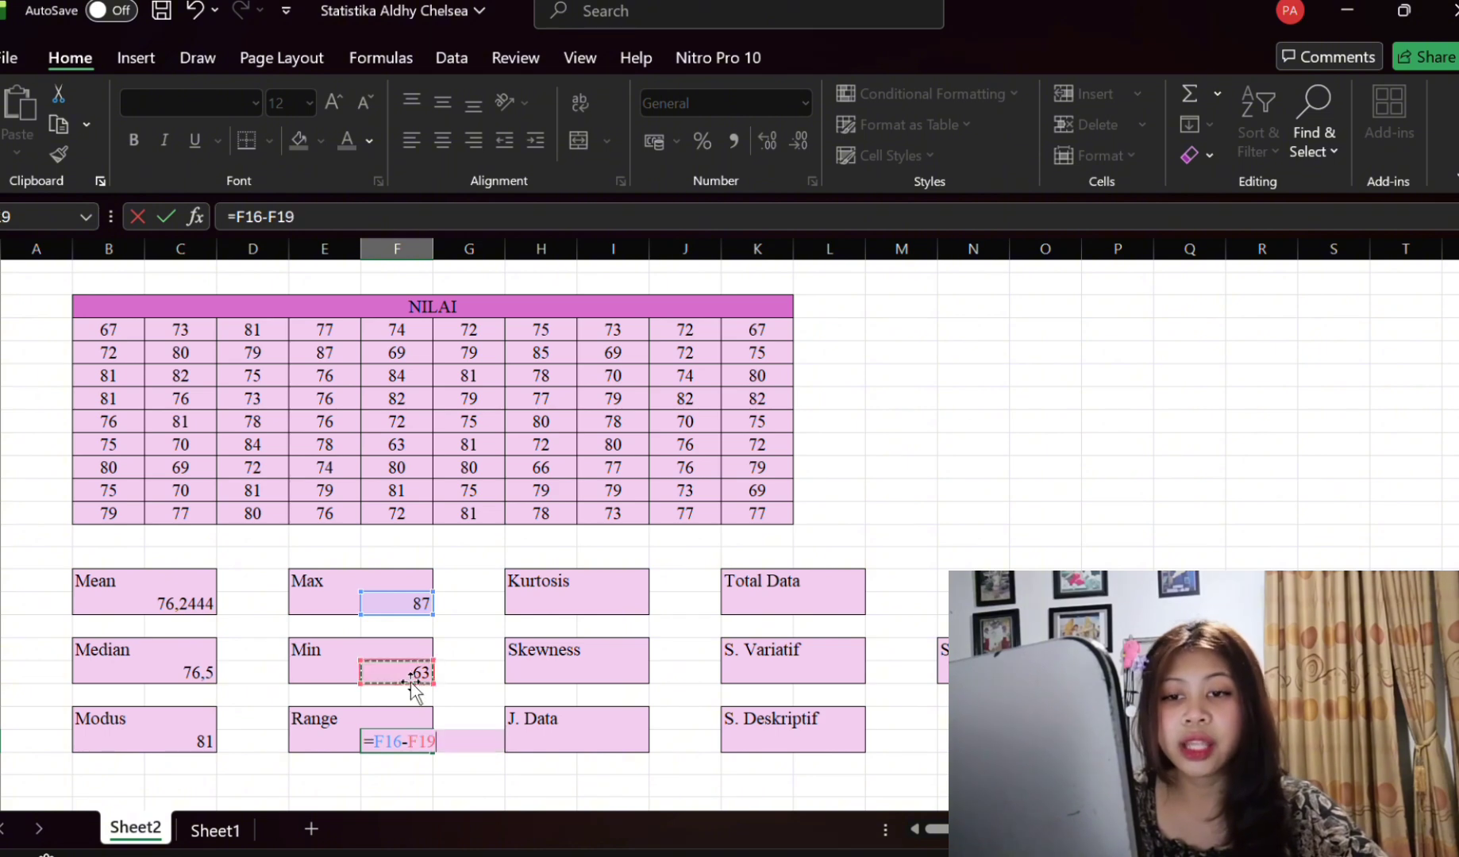
key(Return)
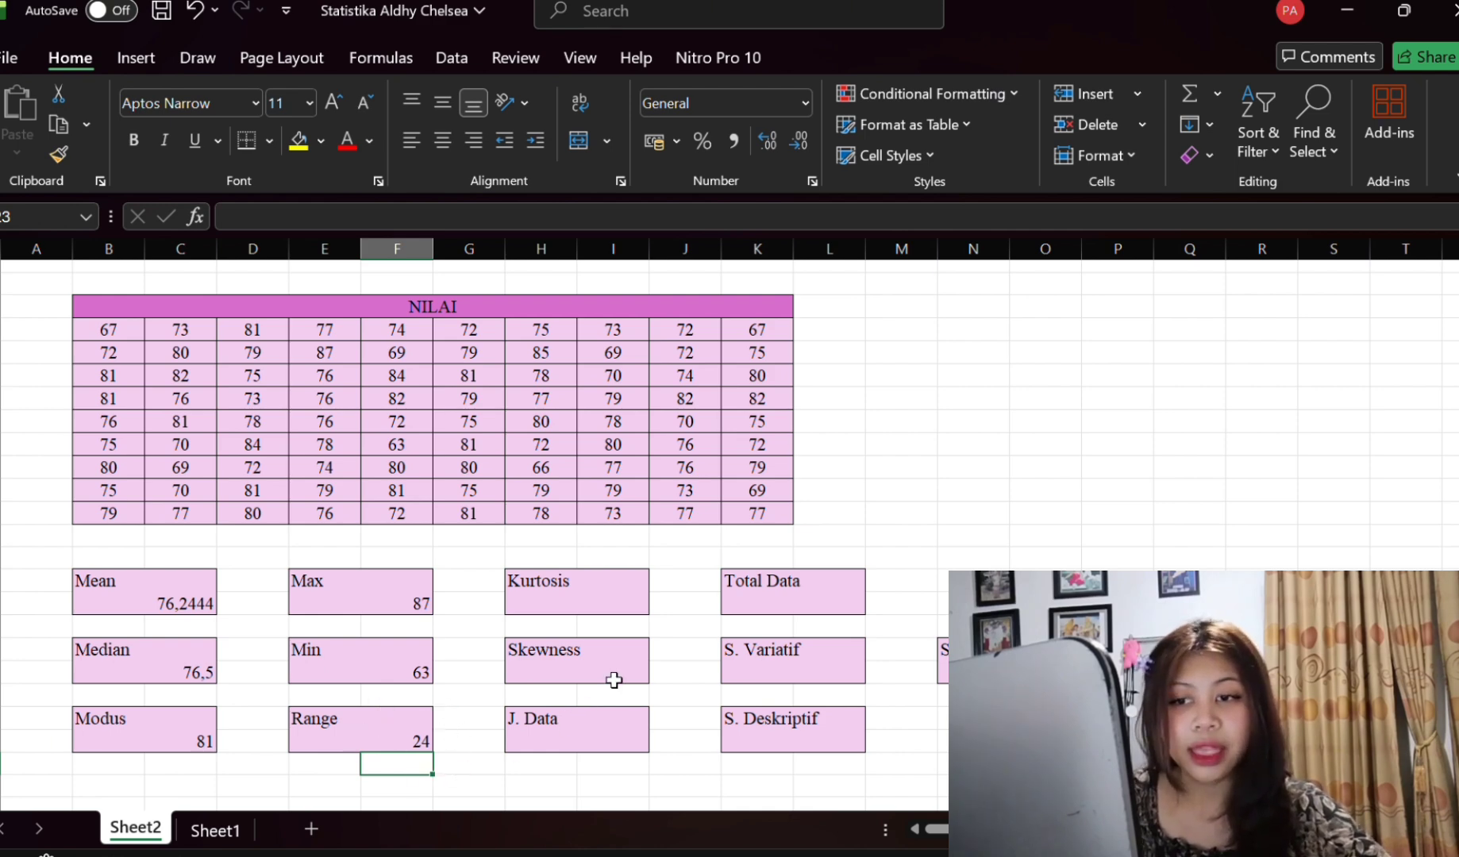
Calculate the kurtosis of the scores B4:K12 in the Kurtosis box's cell I16 with the KURT function.
click(623, 597)
text(=kur)
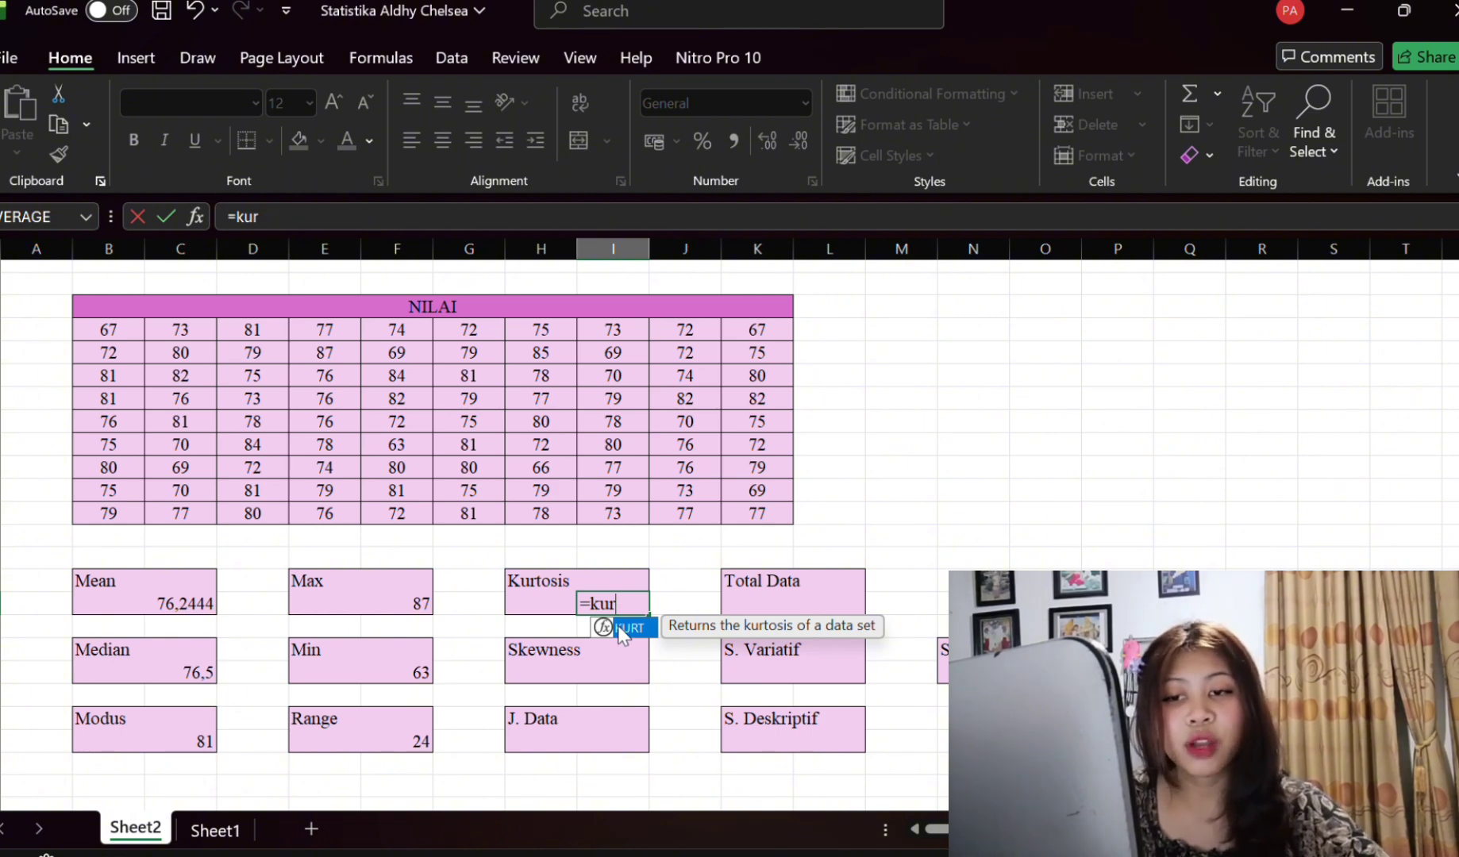
double_click(623, 627)
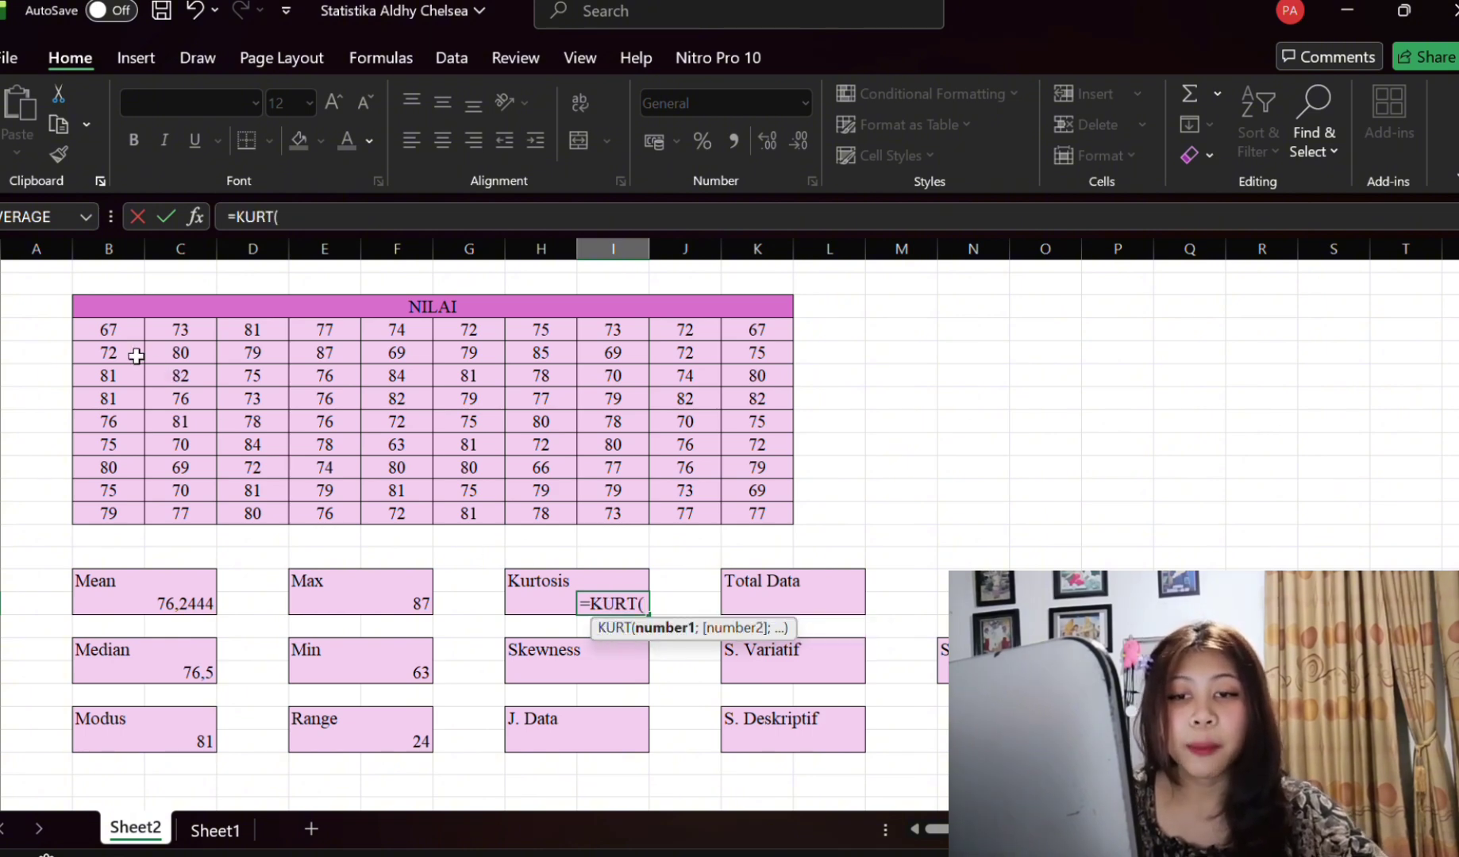
drag(102, 331, 755, 513)
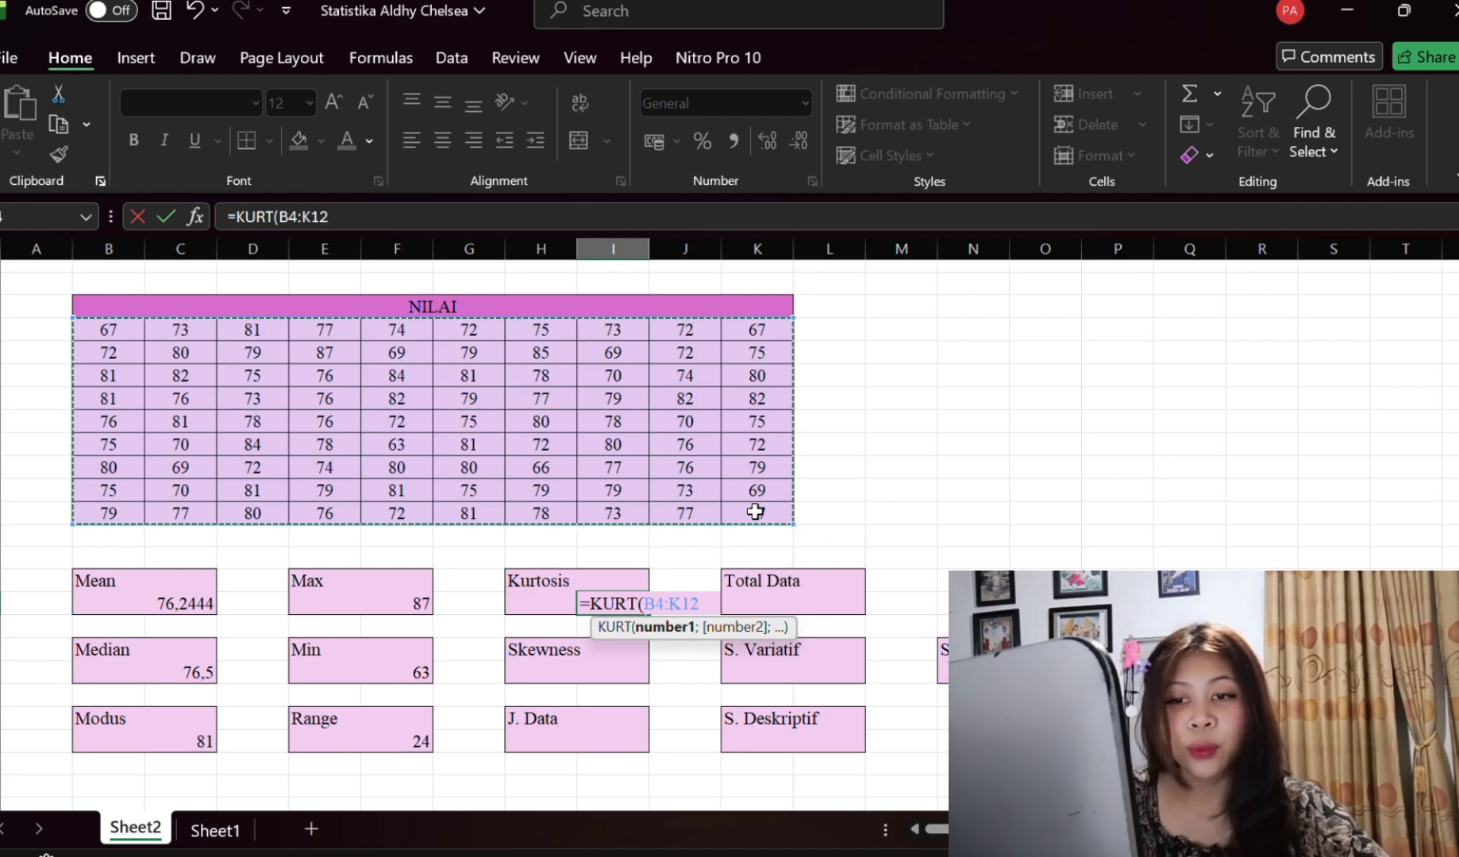
key(Return)
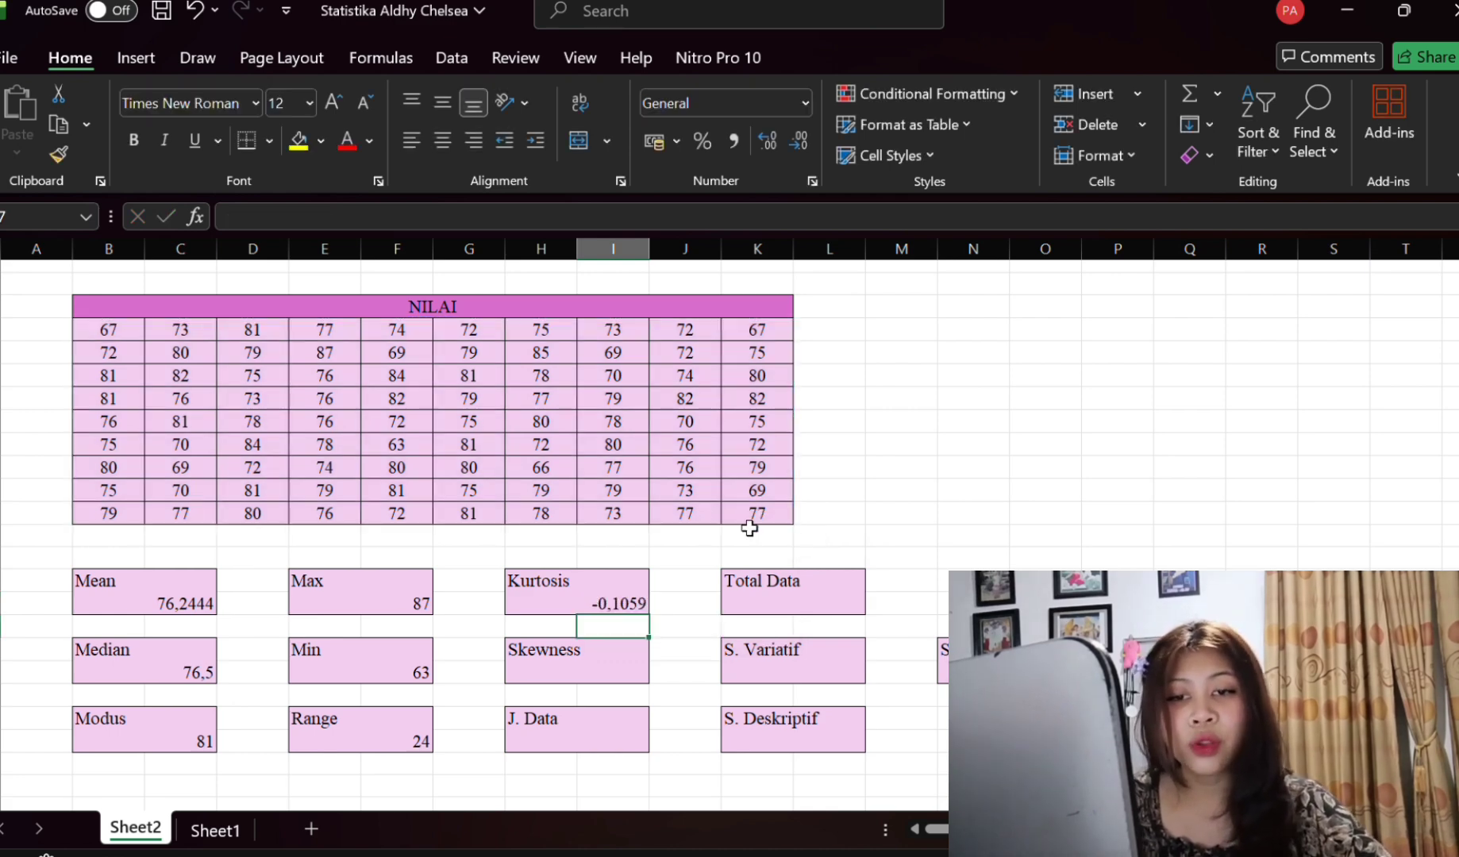
Calculate the skewness of the scores B4:K12 in the Skewness box's cell I19 with the SKEW function.
click(617, 675)
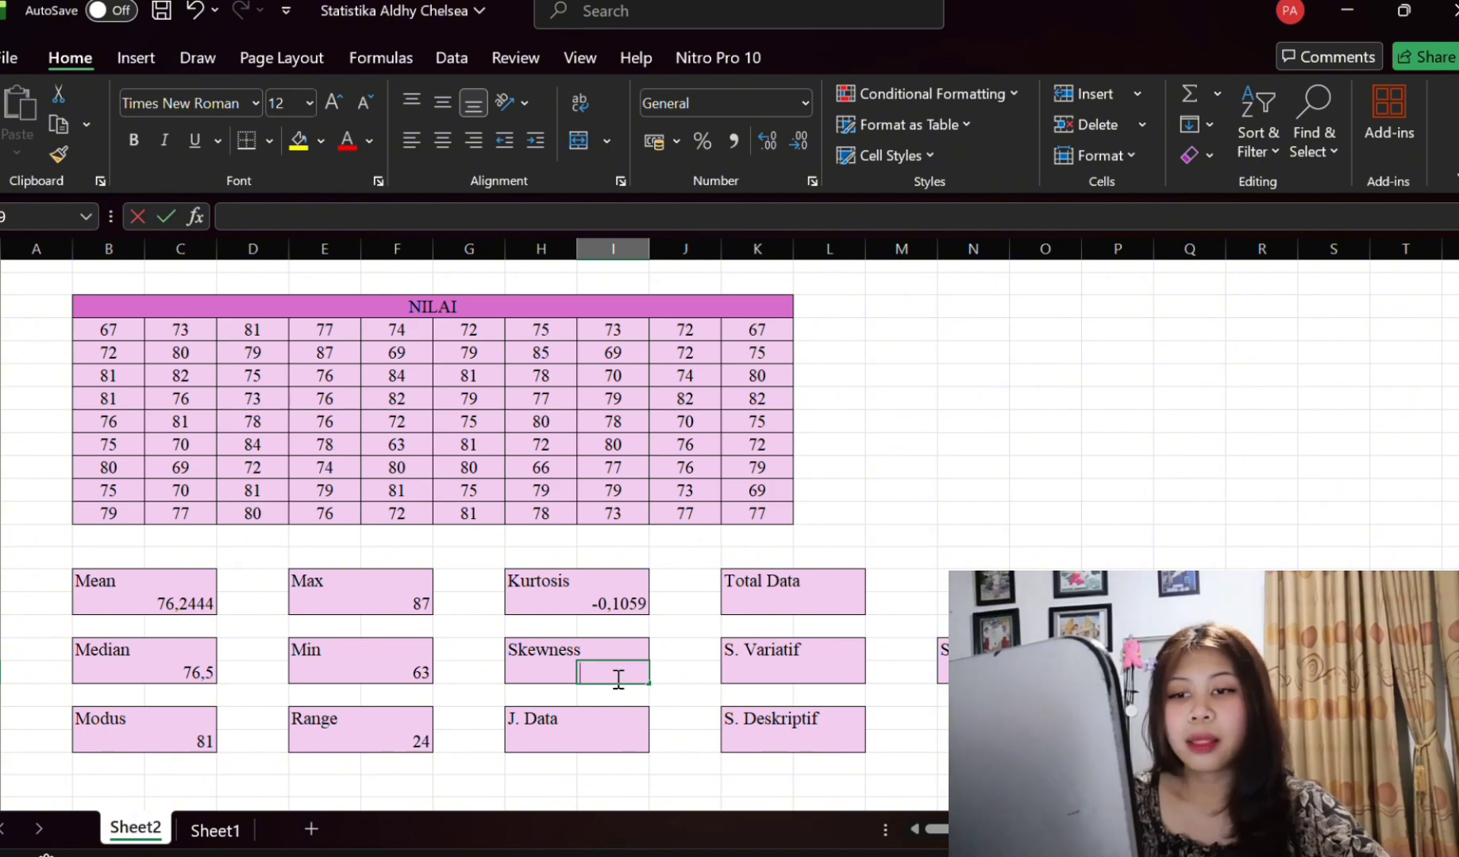
text(=ske)
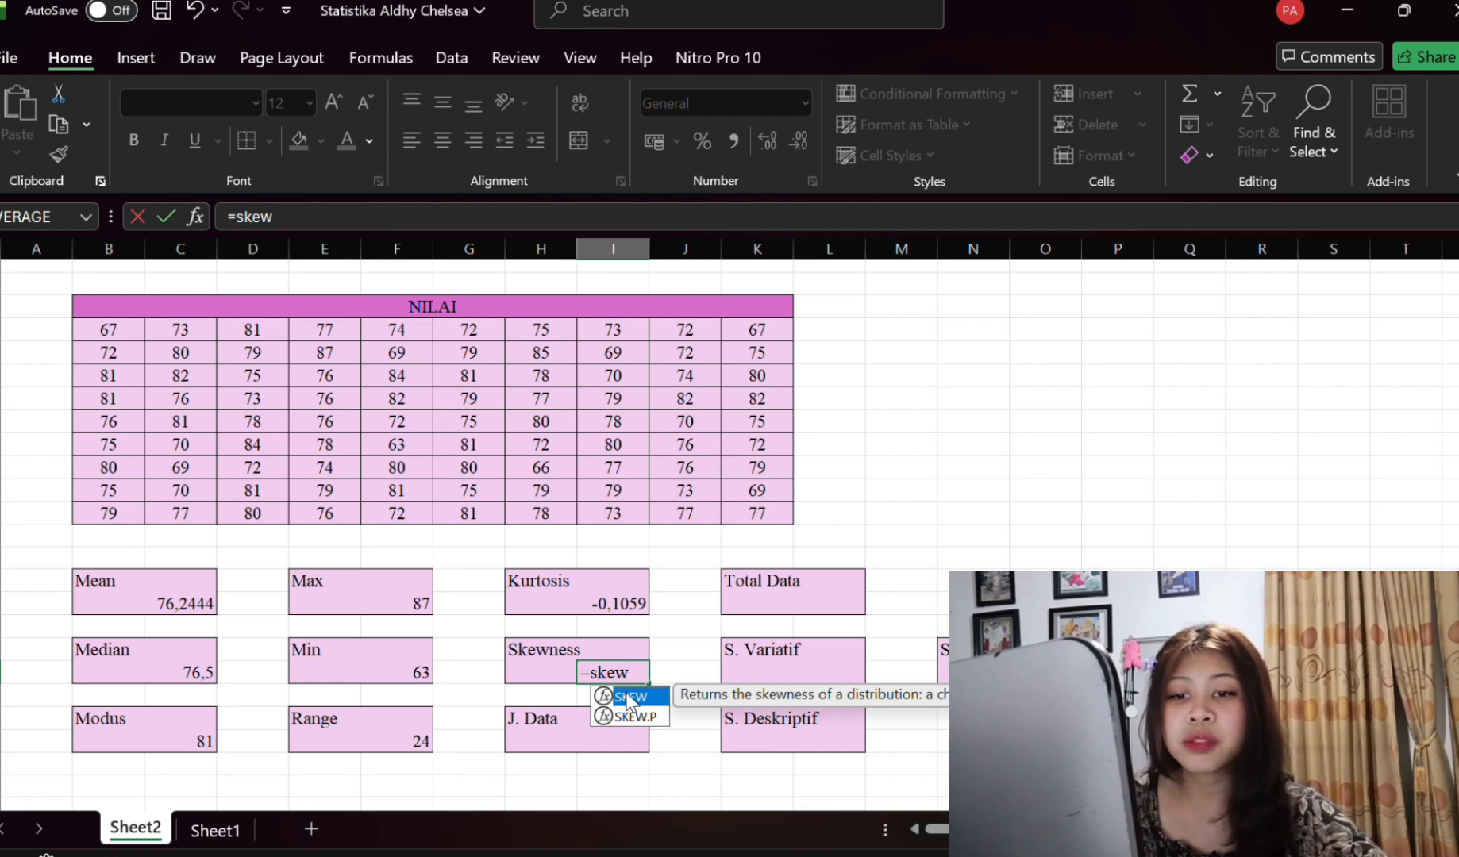
text(w)
double_click(630, 699)
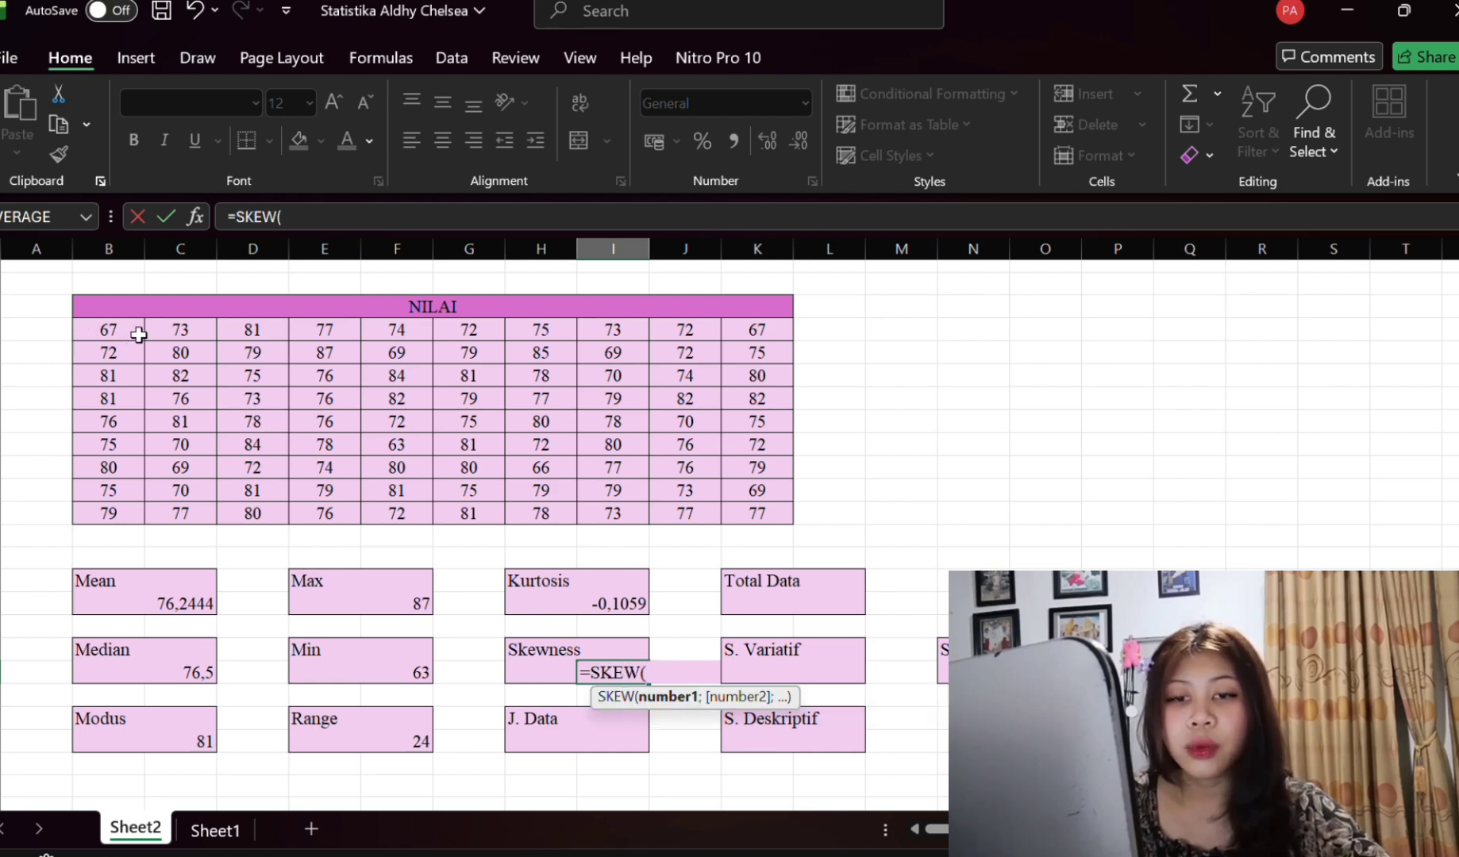
drag(139, 335, 736, 511)
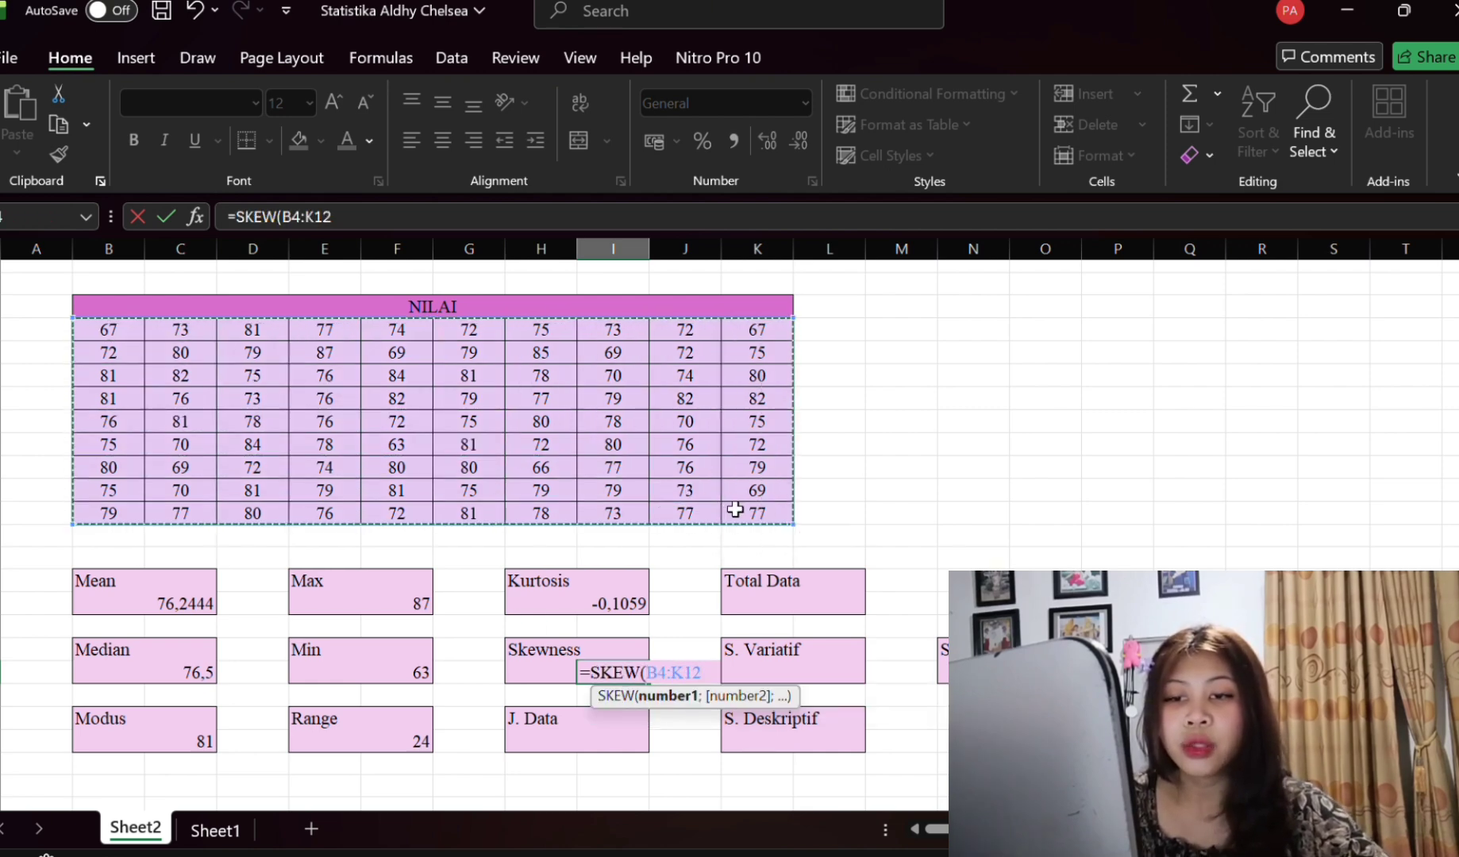
key(Return)
Count the scores B4:K12 in the J. Data box's cell I22 with the COUNT function.
click(627, 742)
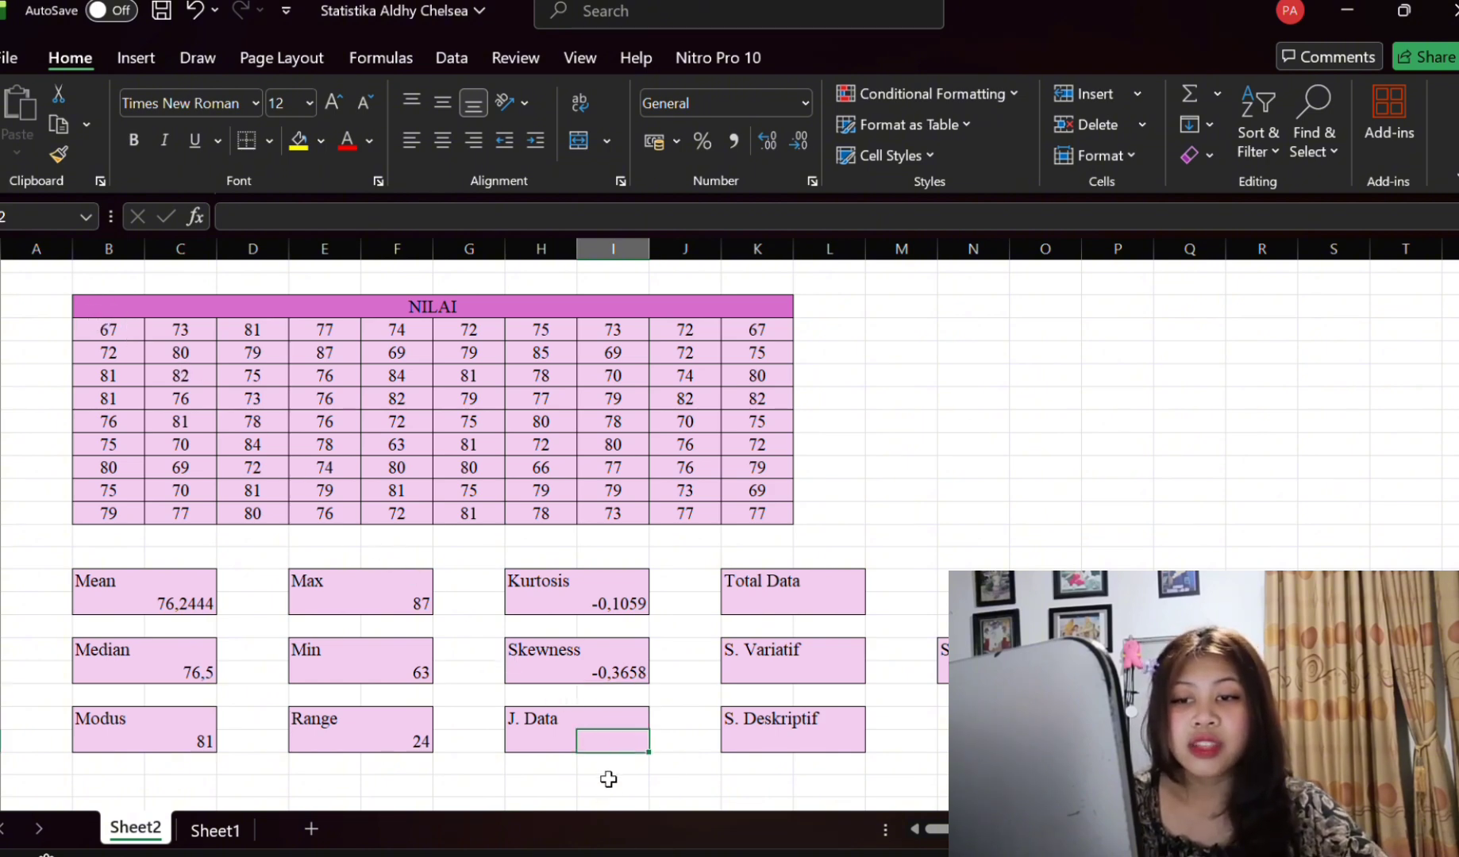
text(=)
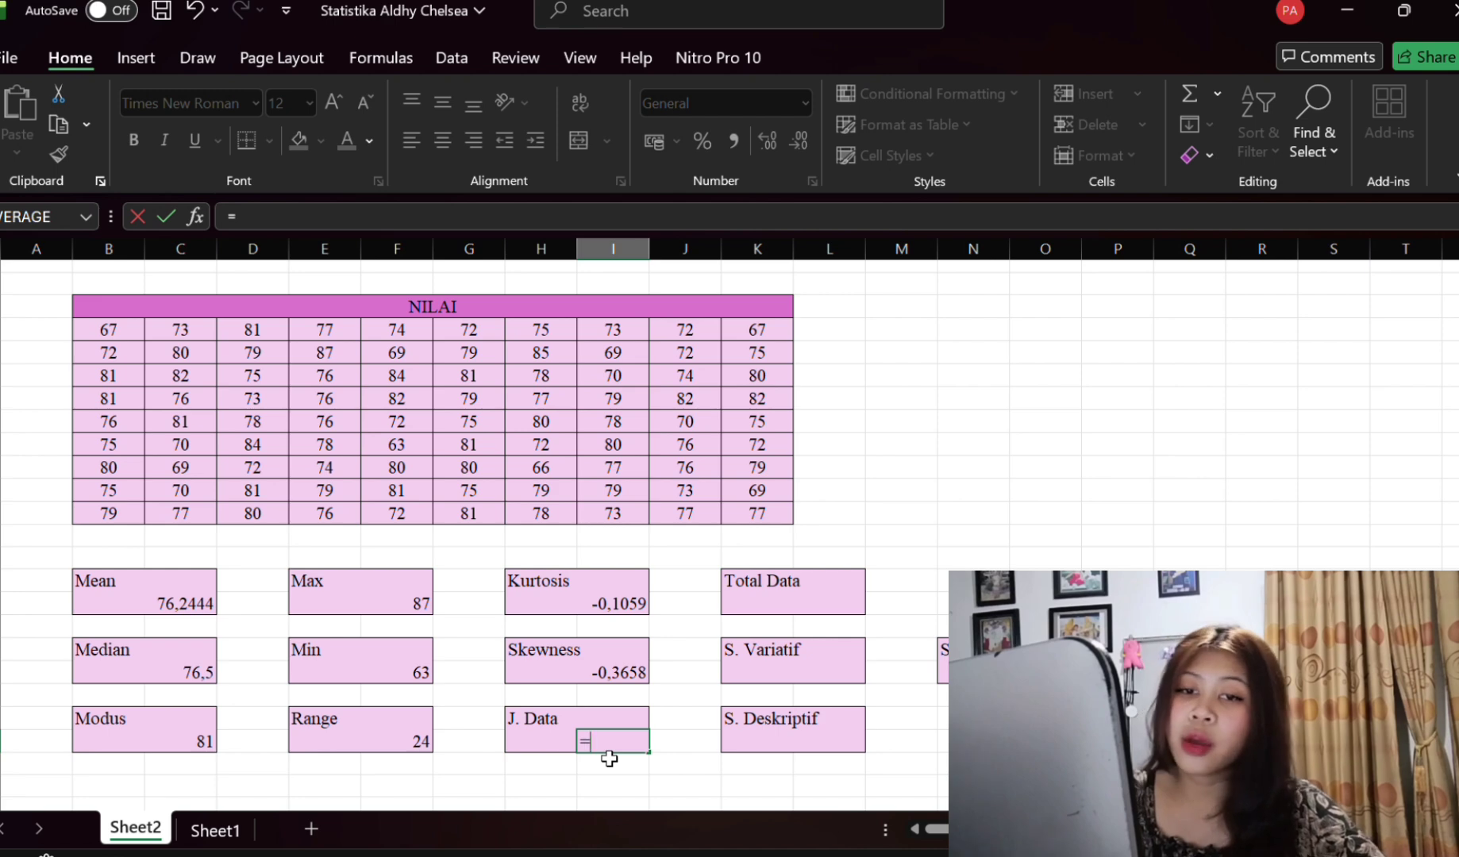
text(cou)
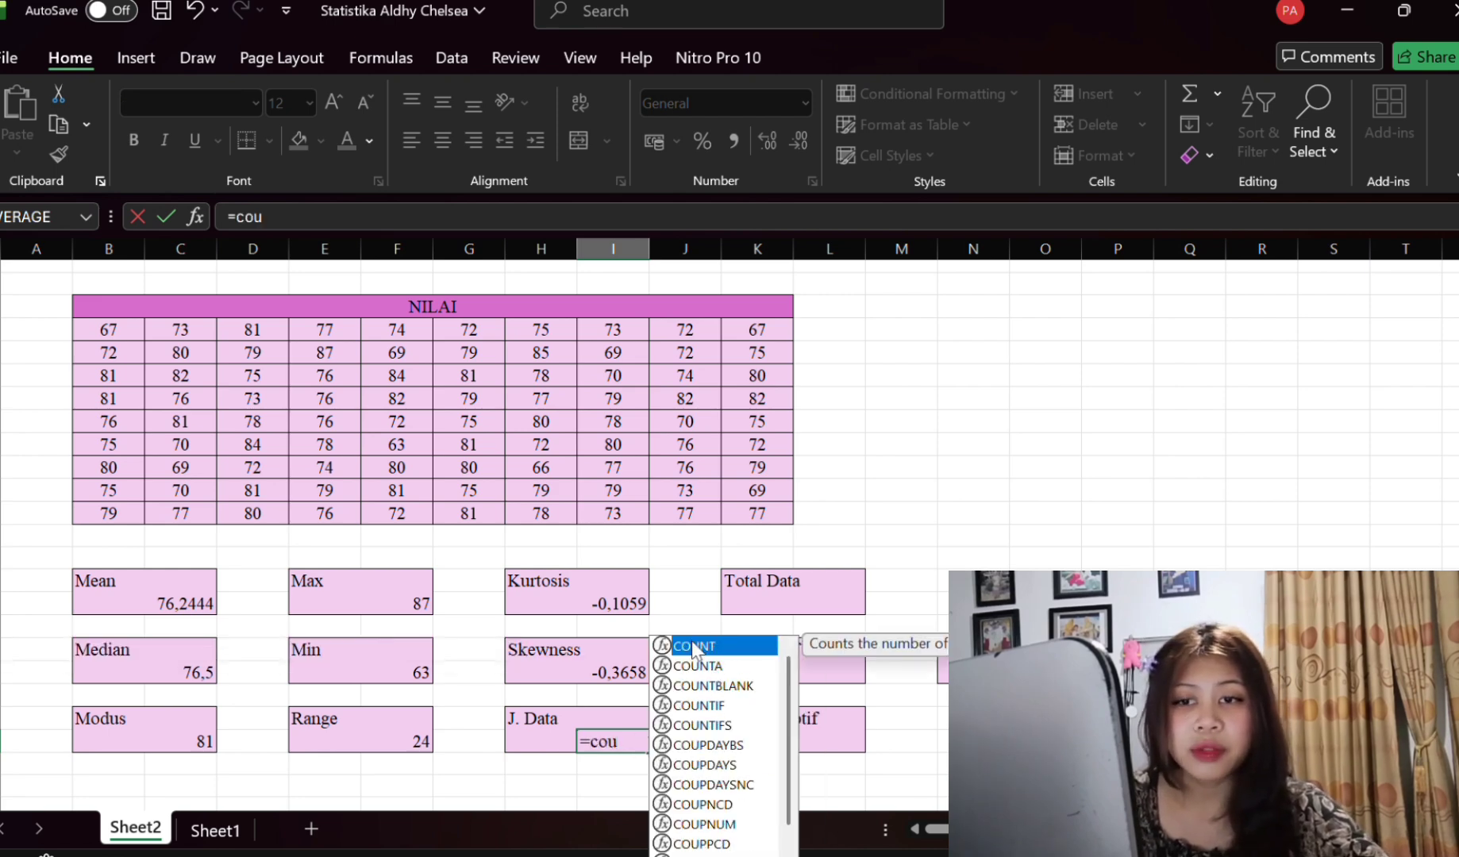
double_click(693, 647)
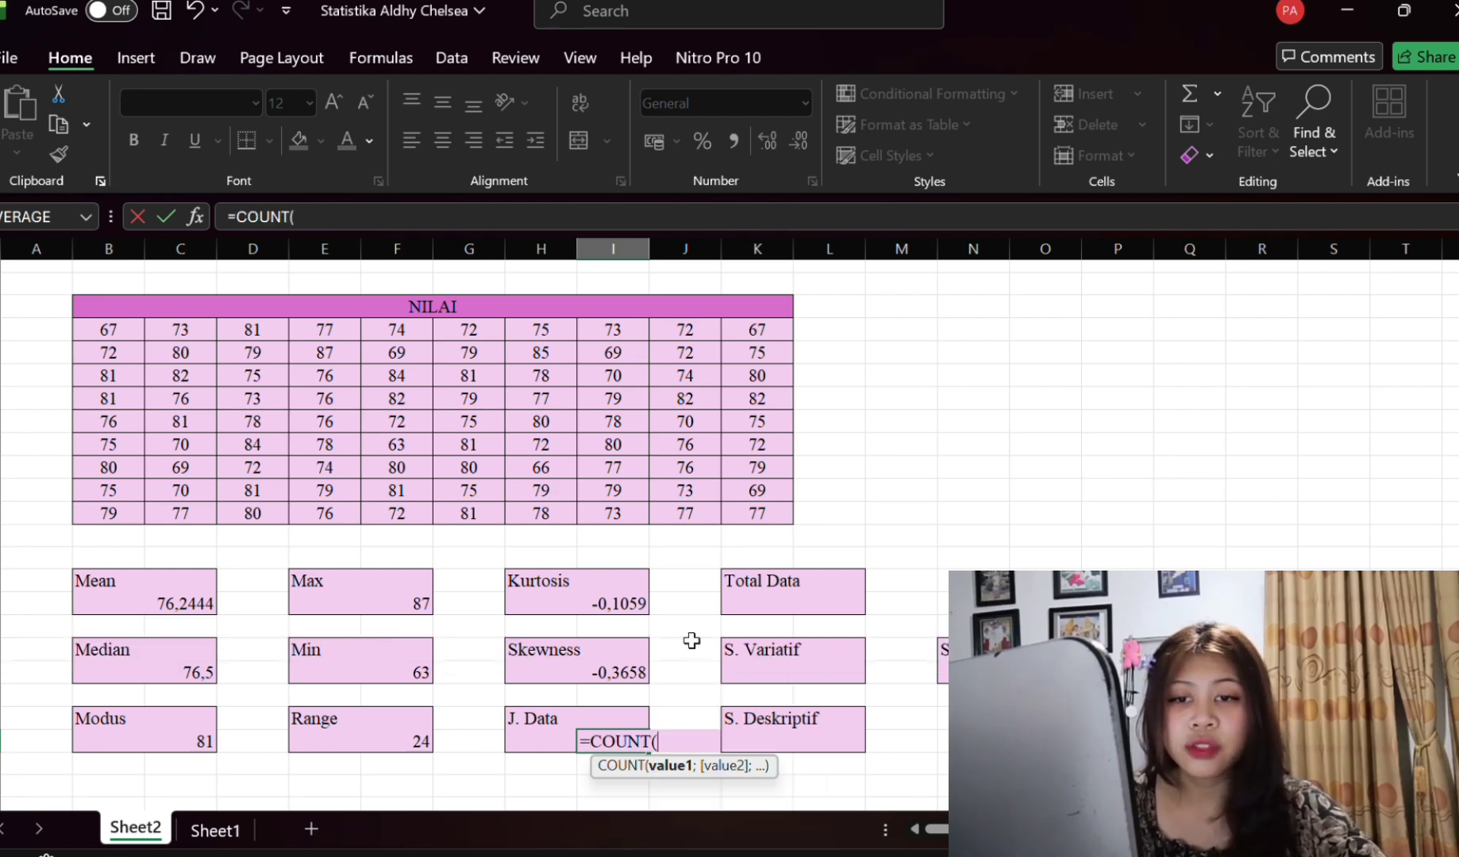
drag(108, 328, 757, 506)
key(Return)
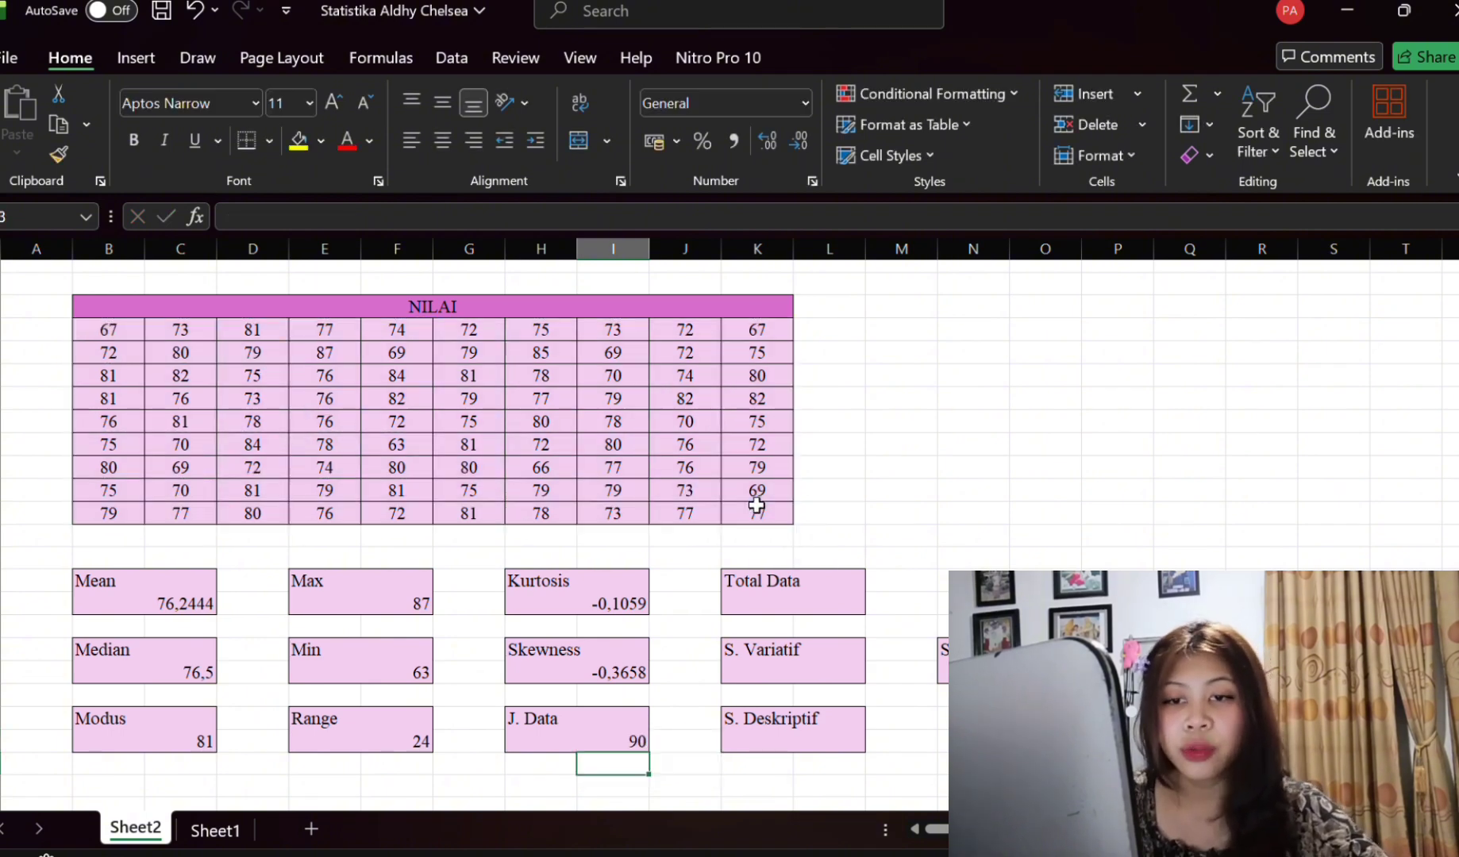
Total the scores B4:K12 in the Total Data box's cell L16 with the SUM function.
click(834, 601)
text(=su)
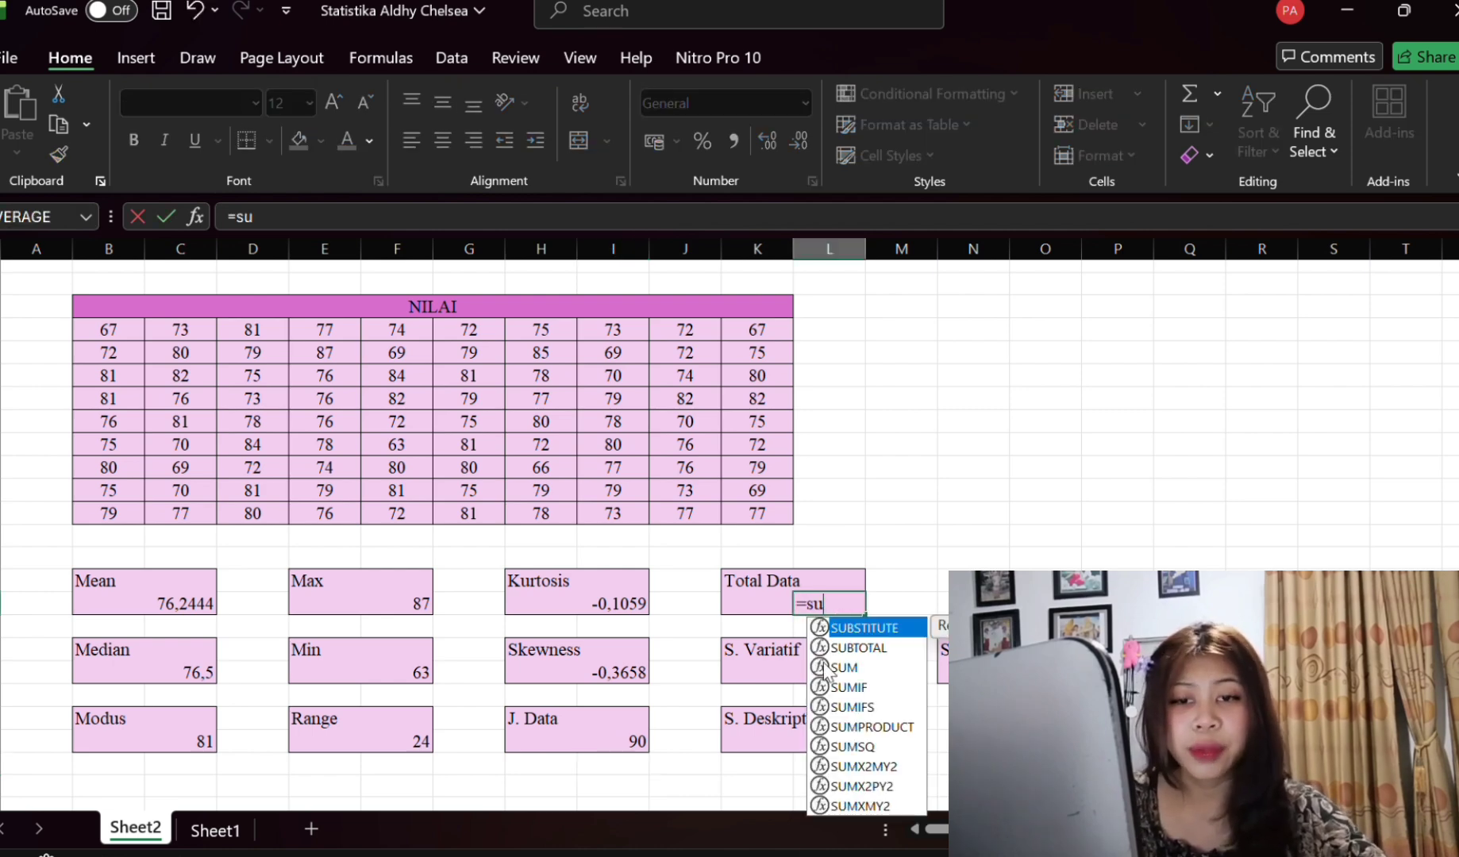
click(843, 667)
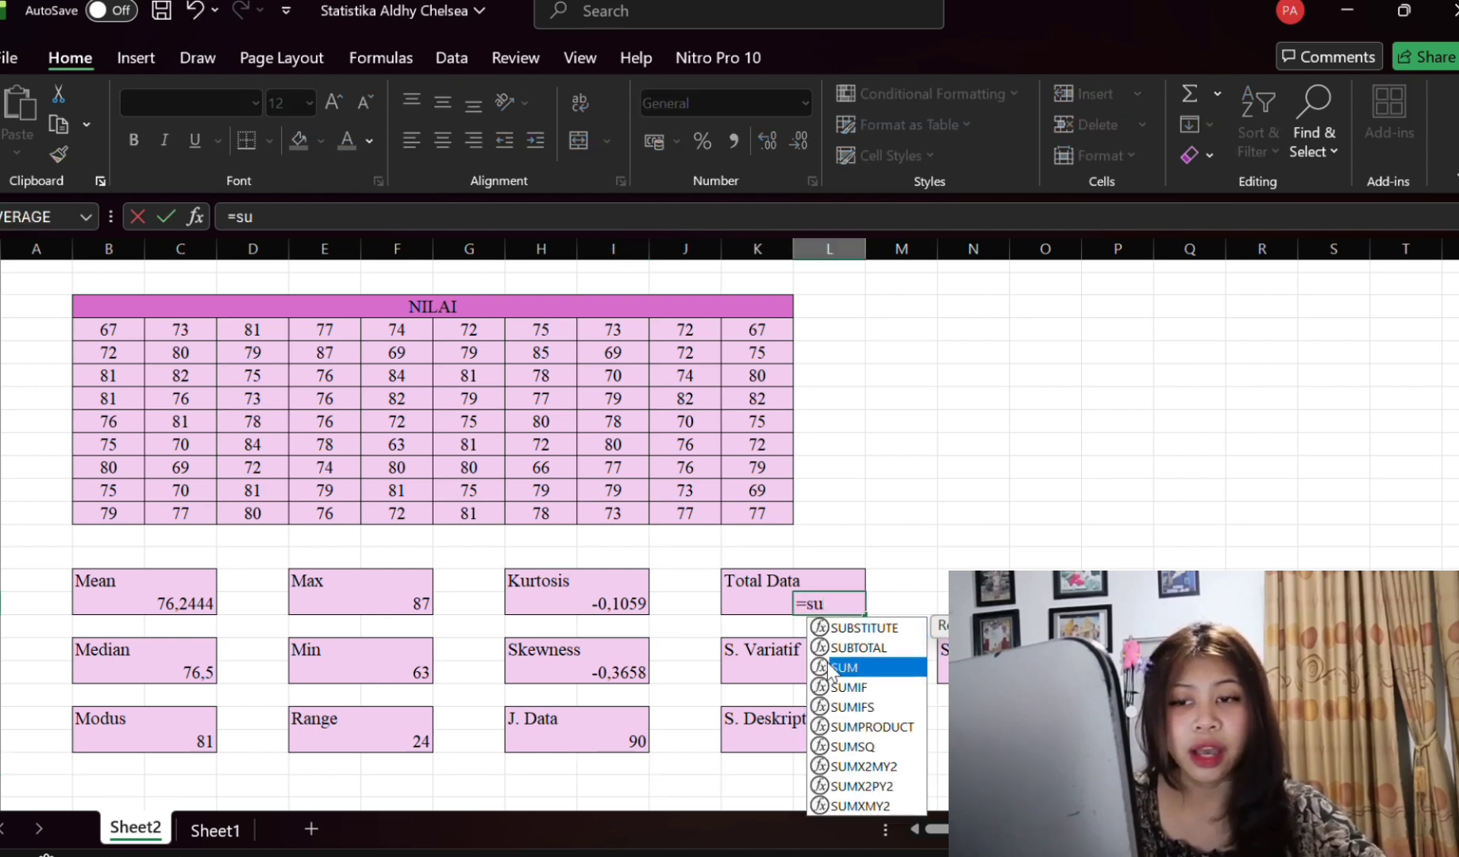
double_click(843, 666)
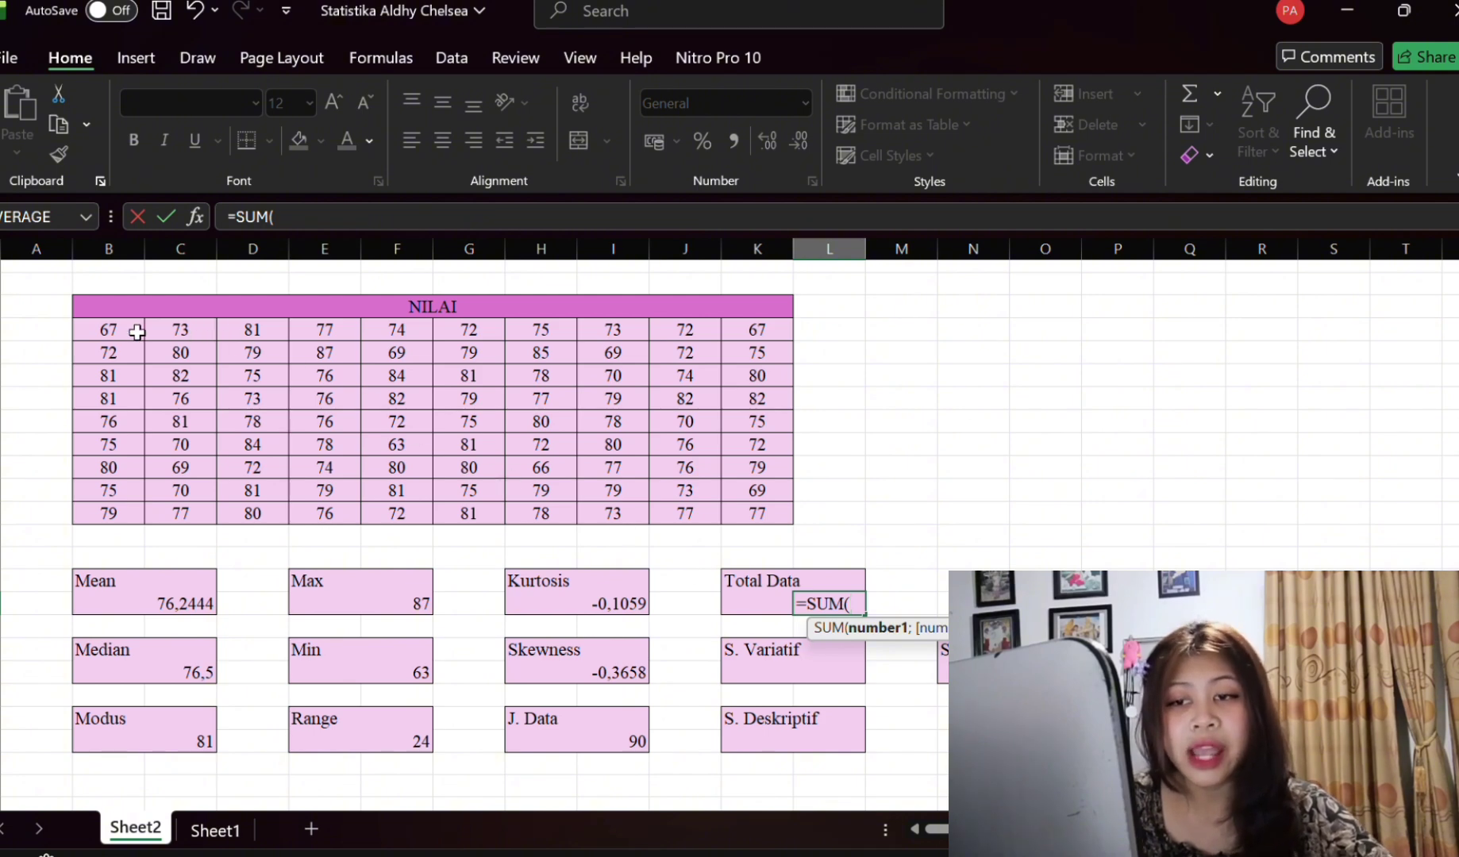
drag(108, 329, 739, 508)
key(Return)
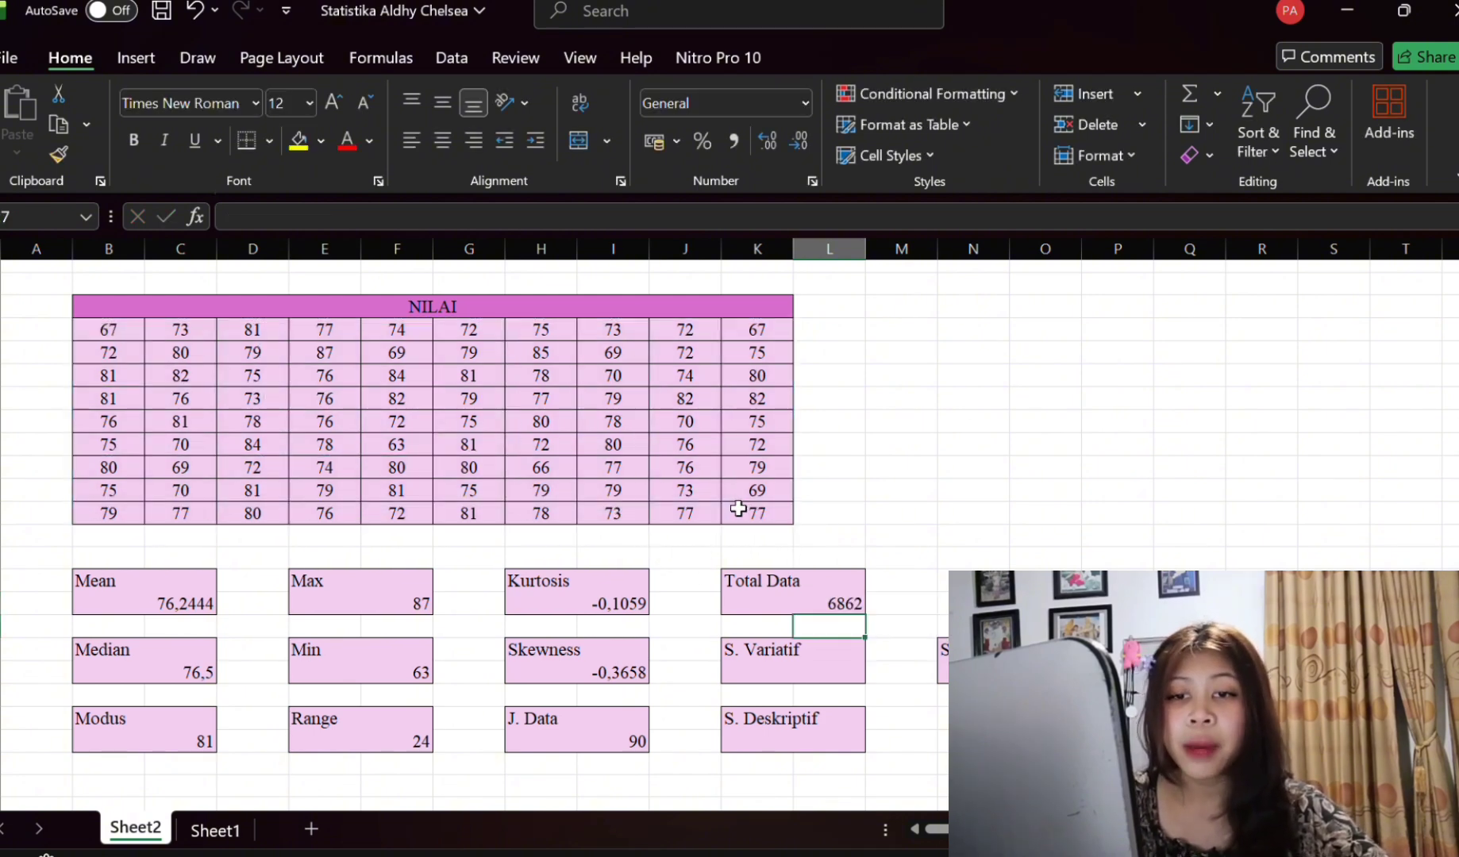
Calculate the variance of the scores B4:K12 in the S. Variatif box's cell L19 with the VAR function.
click(836, 681)
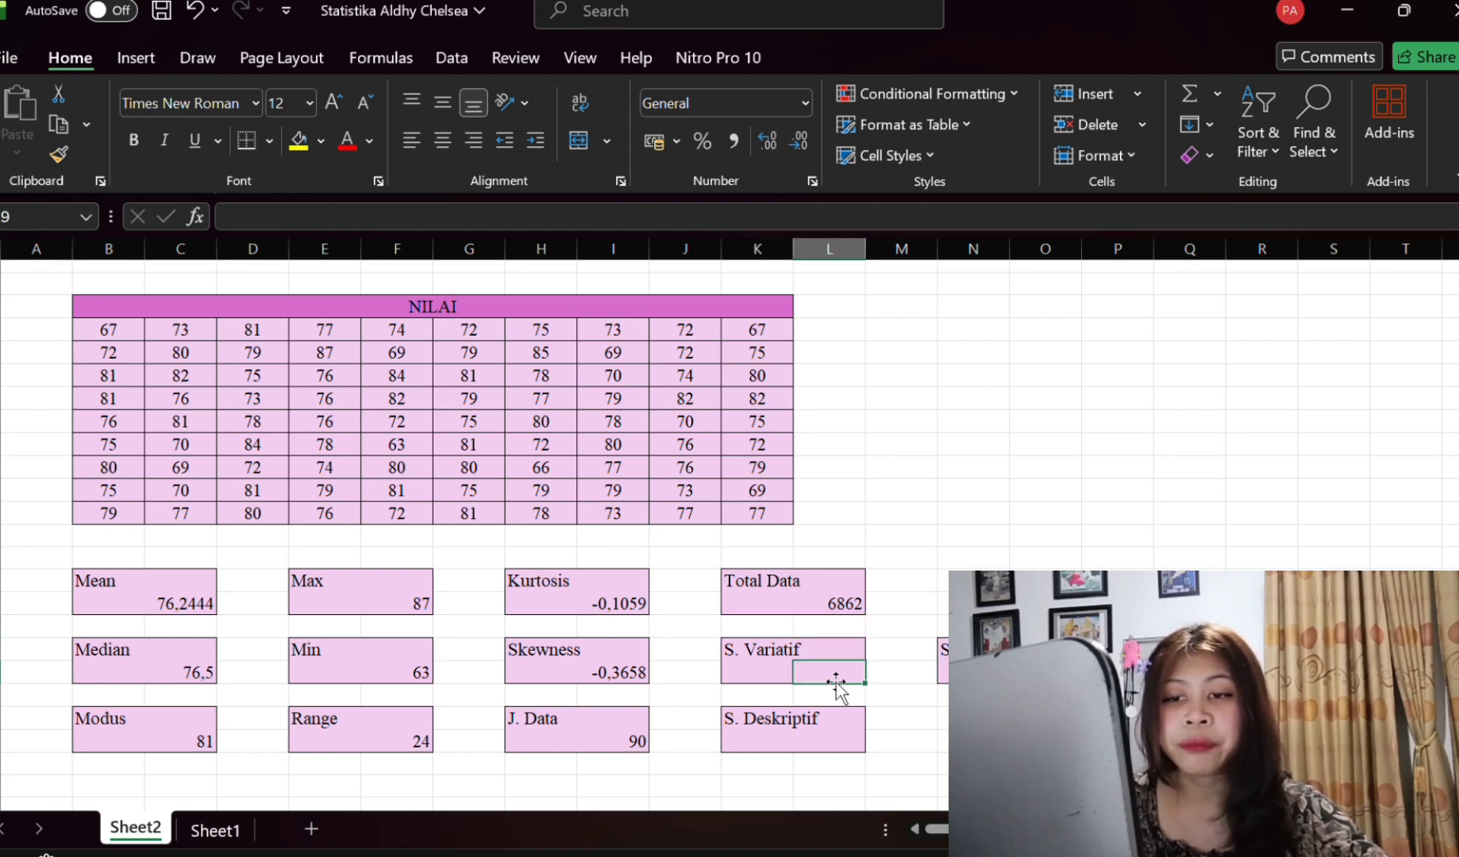
text(=var)
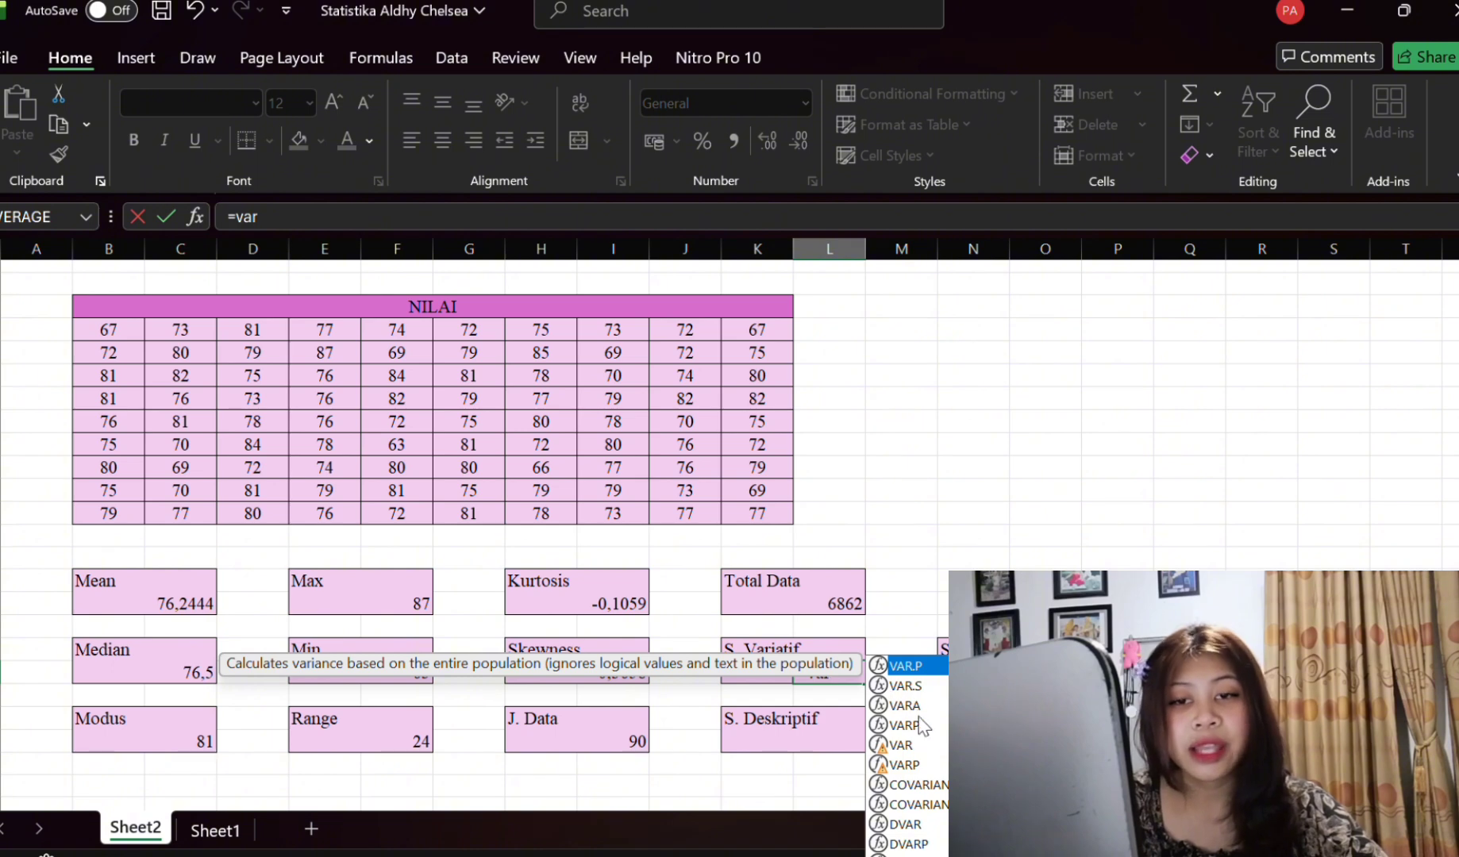
double_click(902, 746)
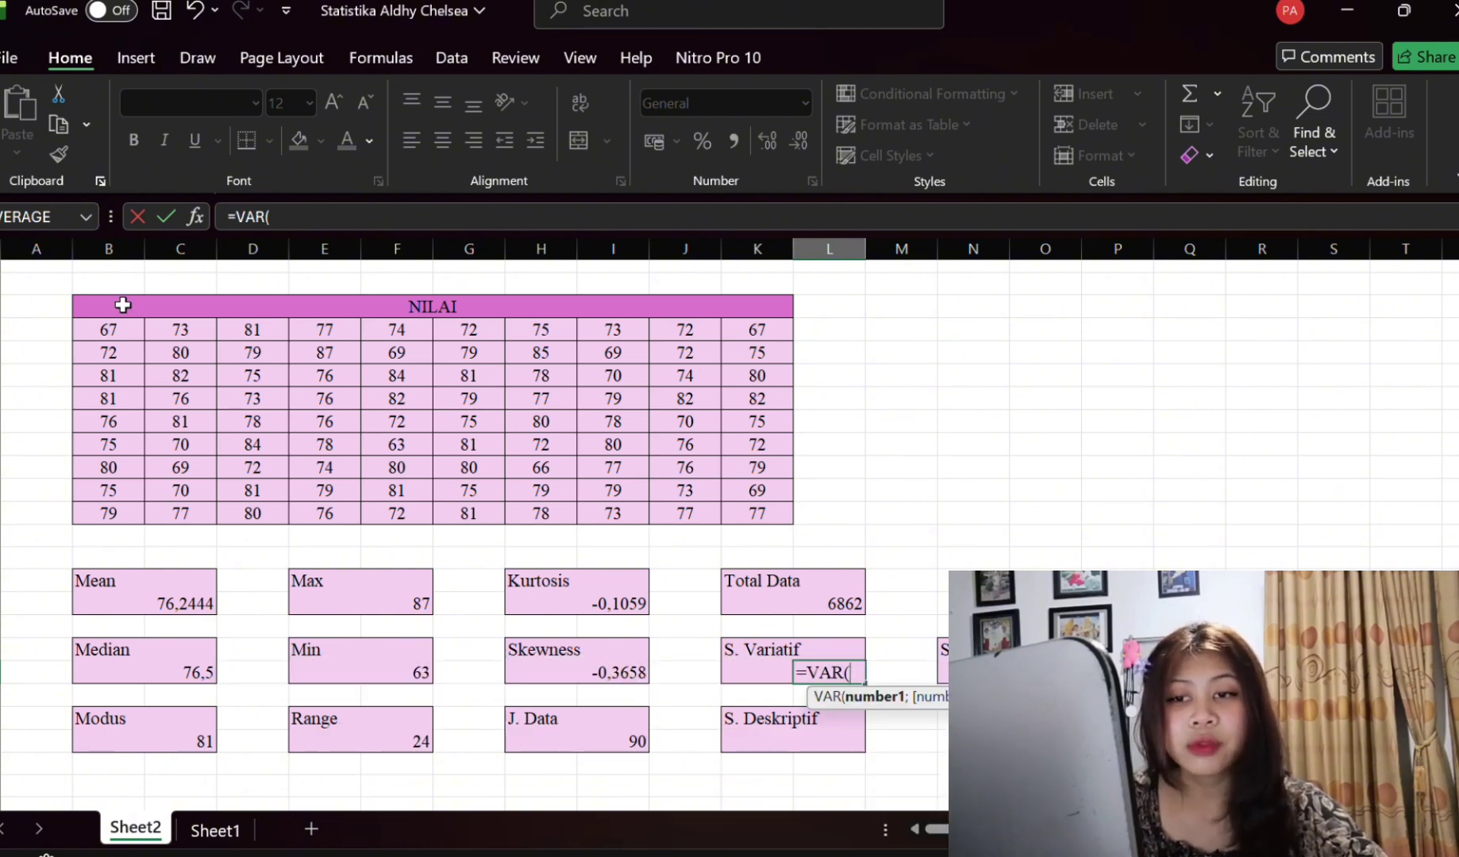
drag(101, 335, 770, 528)
key(Return)
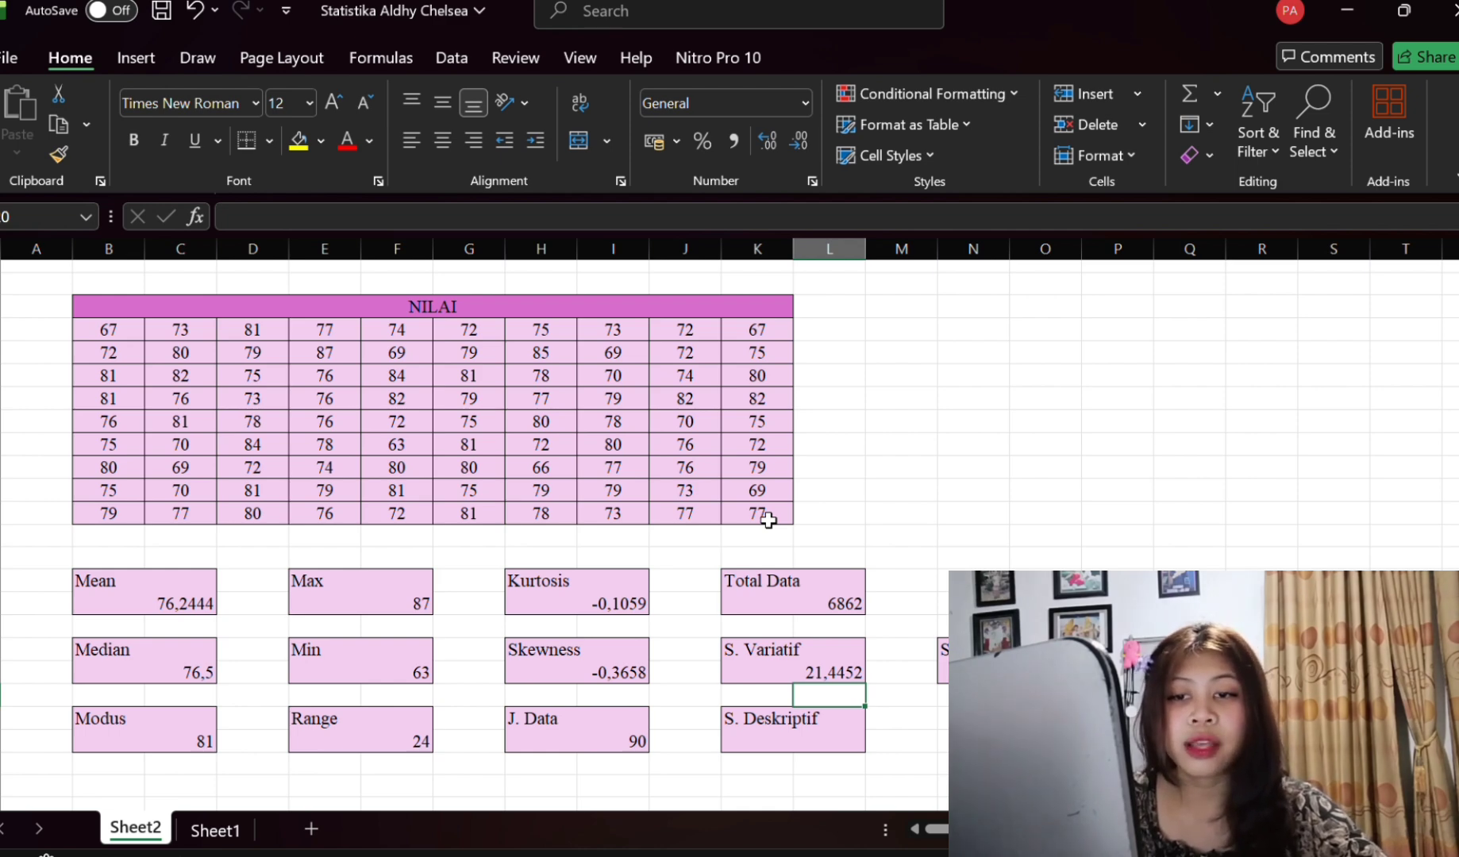
Calculate the standard deviation of the scores B4:K12 in the S. Deskriptif box's cell L22 with the STDEV function.
click(835, 746)
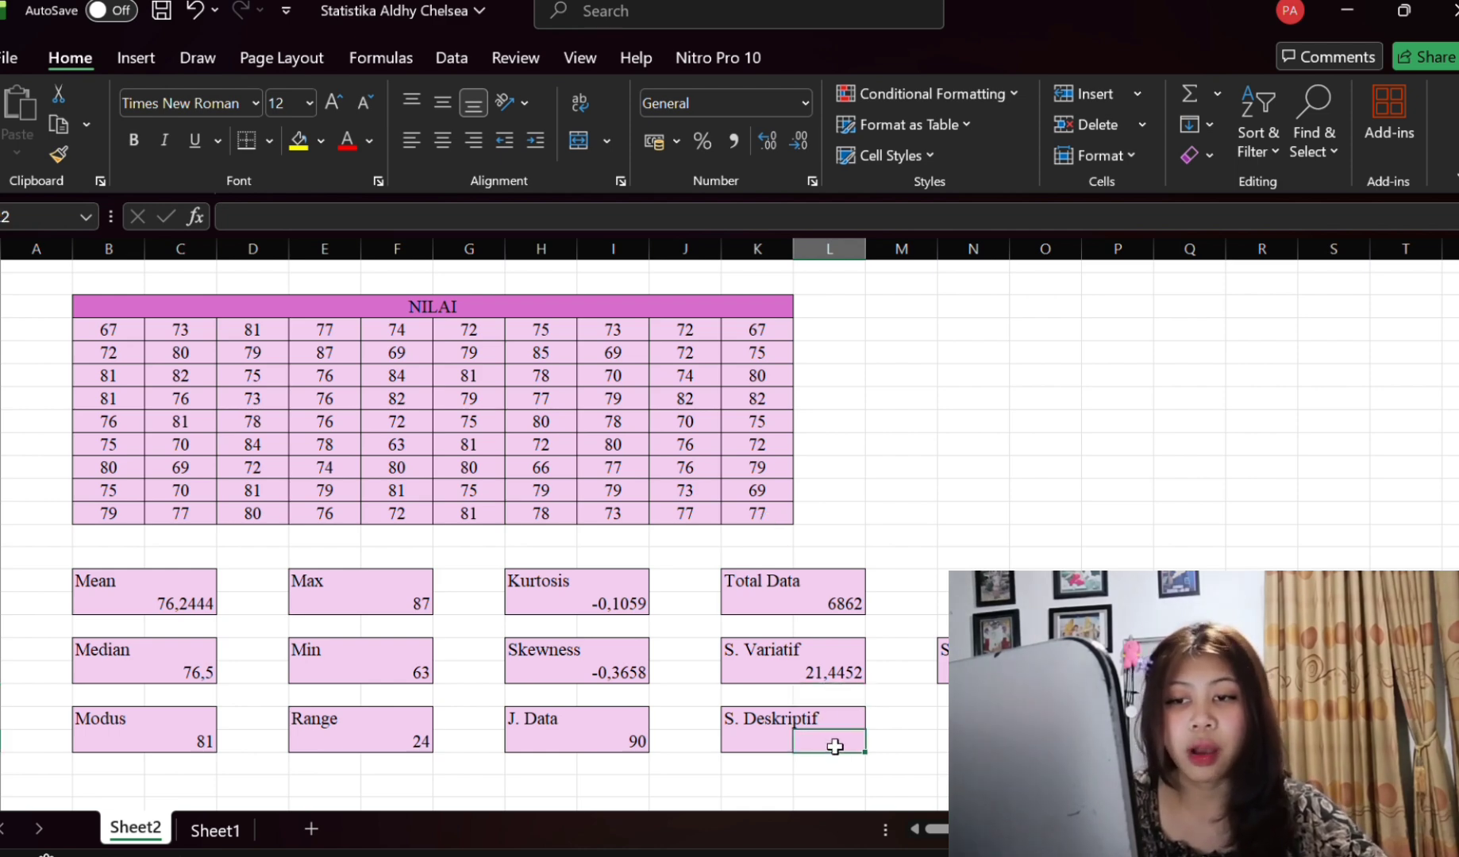
double_click(836, 747)
text(=std)
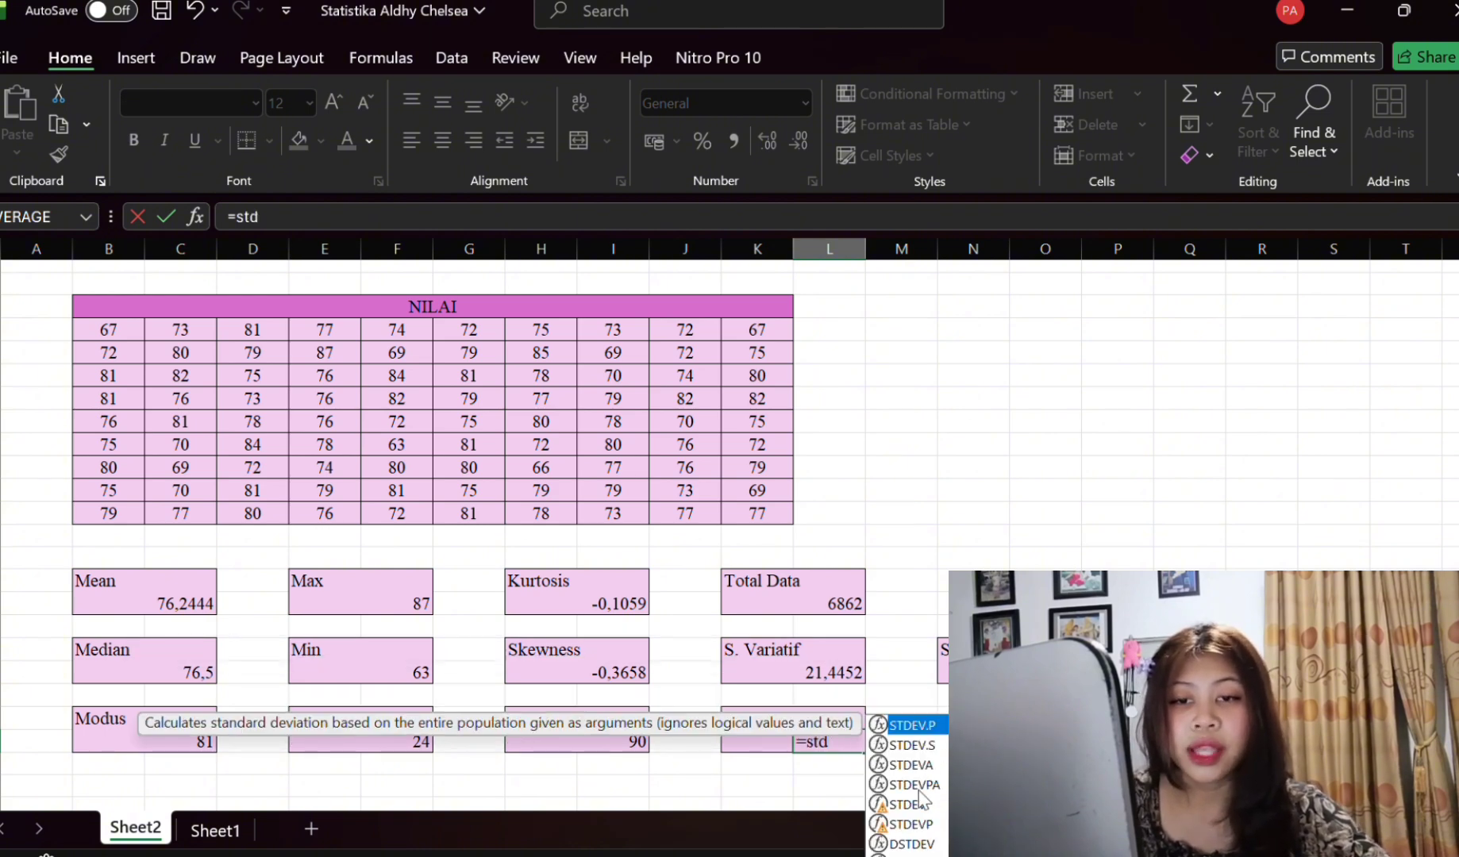
double_click(913, 806)
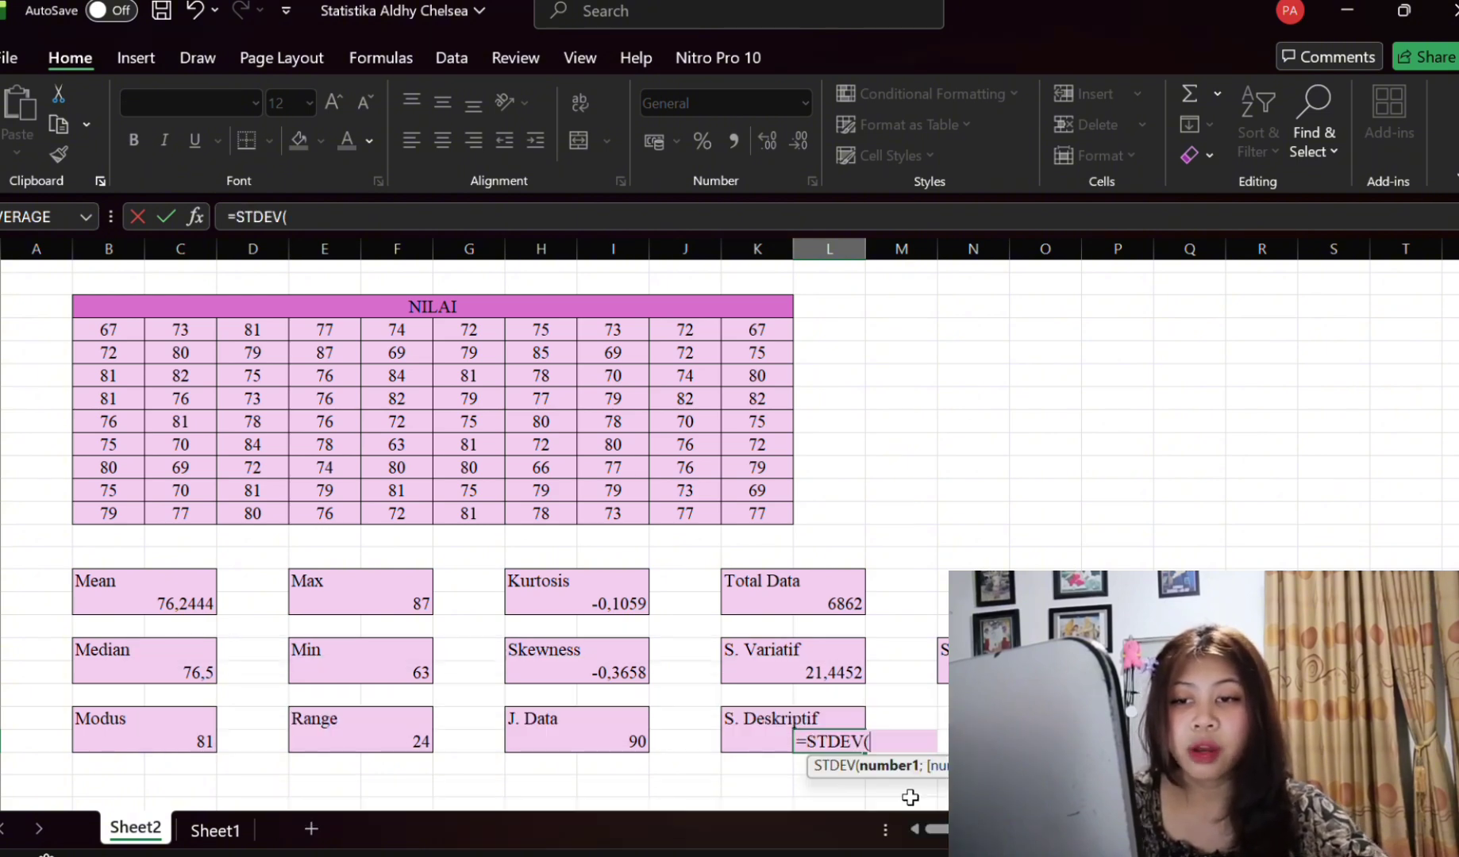
click(97, 327)
drag(97, 326, 767, 510)
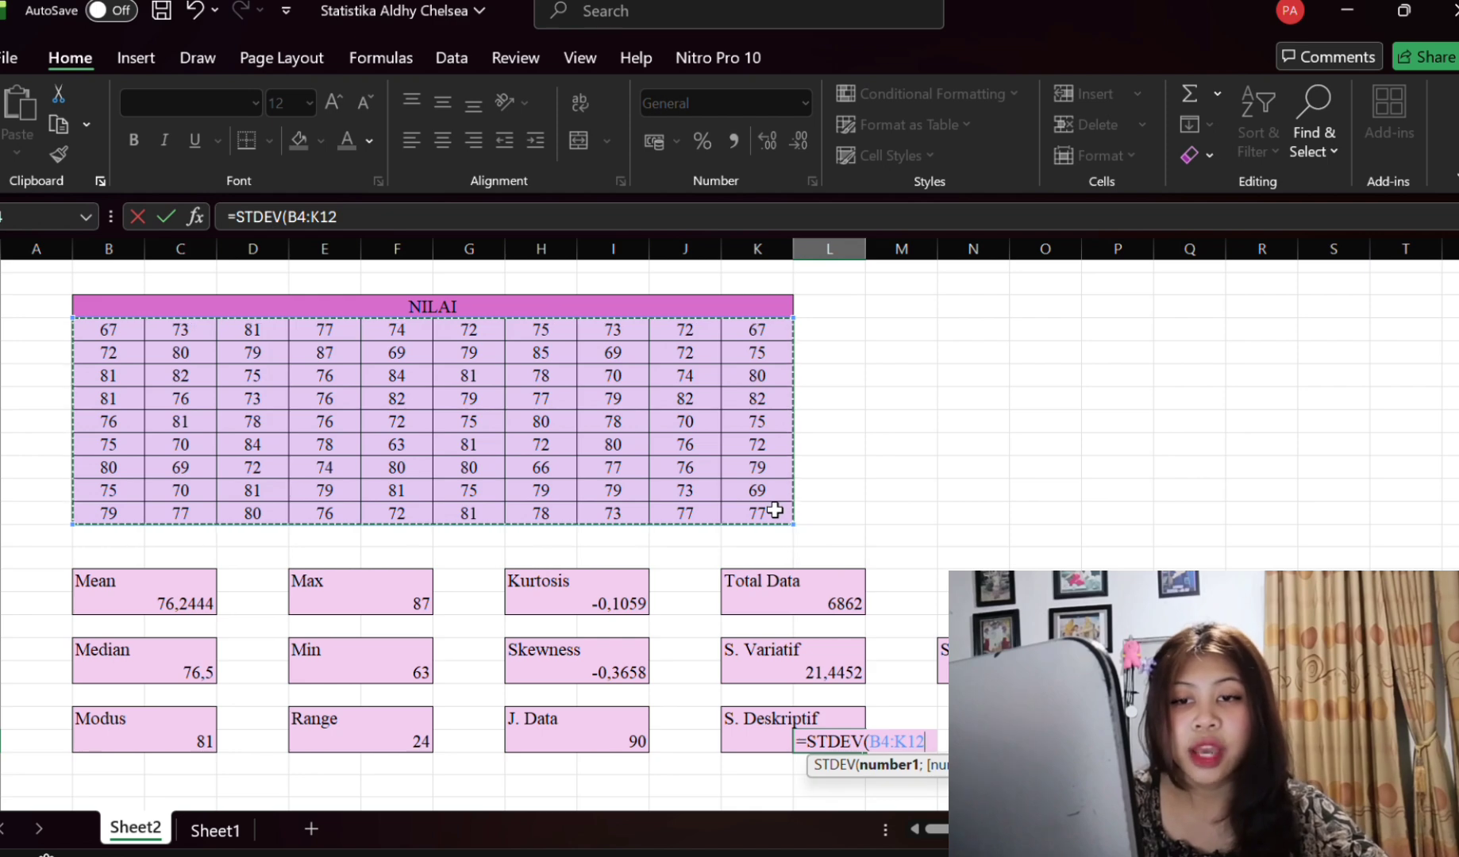
key(Return)
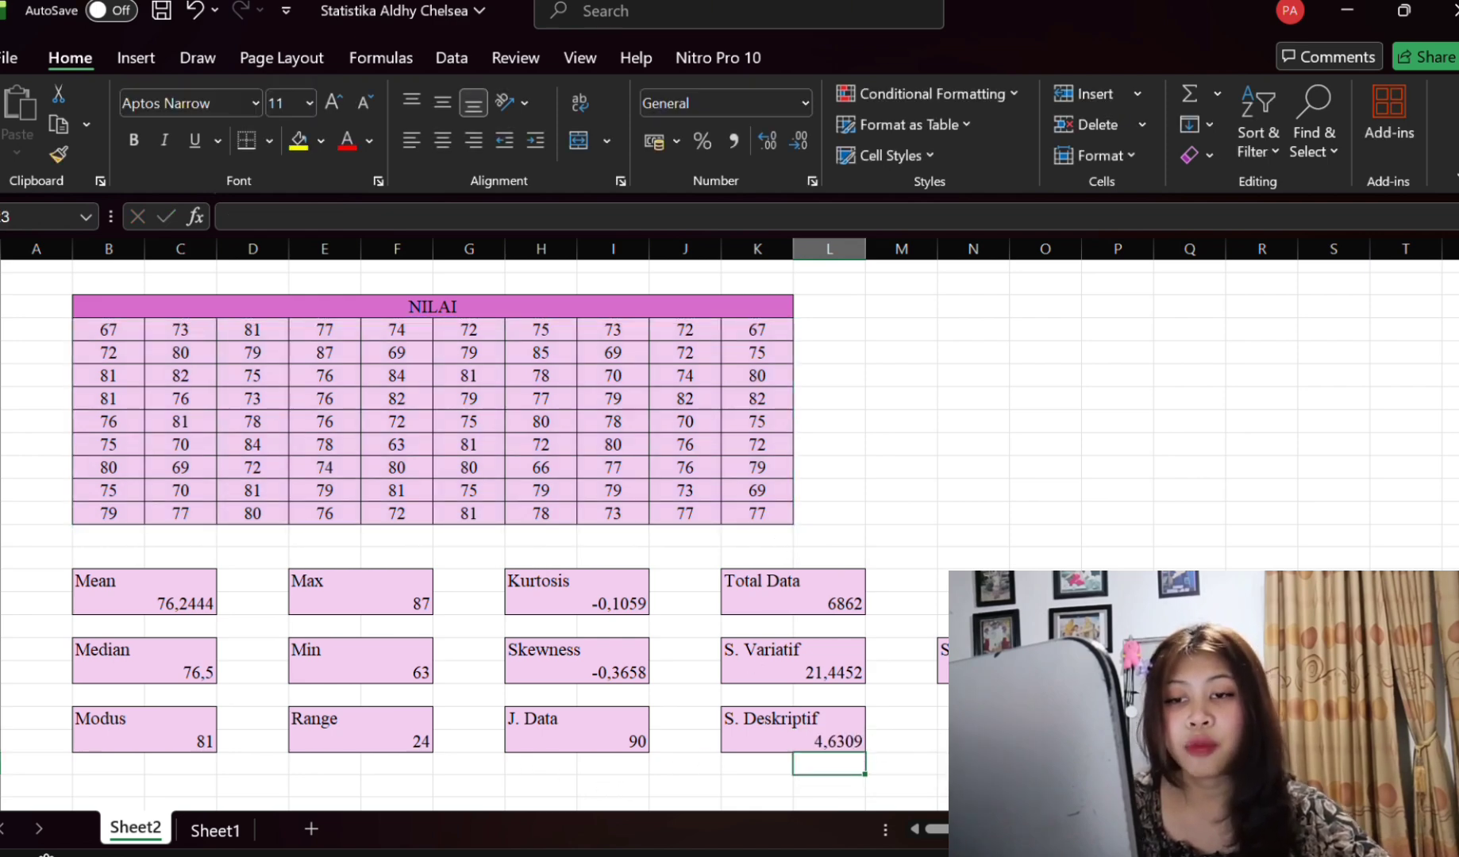
Calculate the standard error in the S. Error box's cell O19 by dividing the standard deviation by the root of the data count with =L22/SQRT(I22).
click(1044, 672)
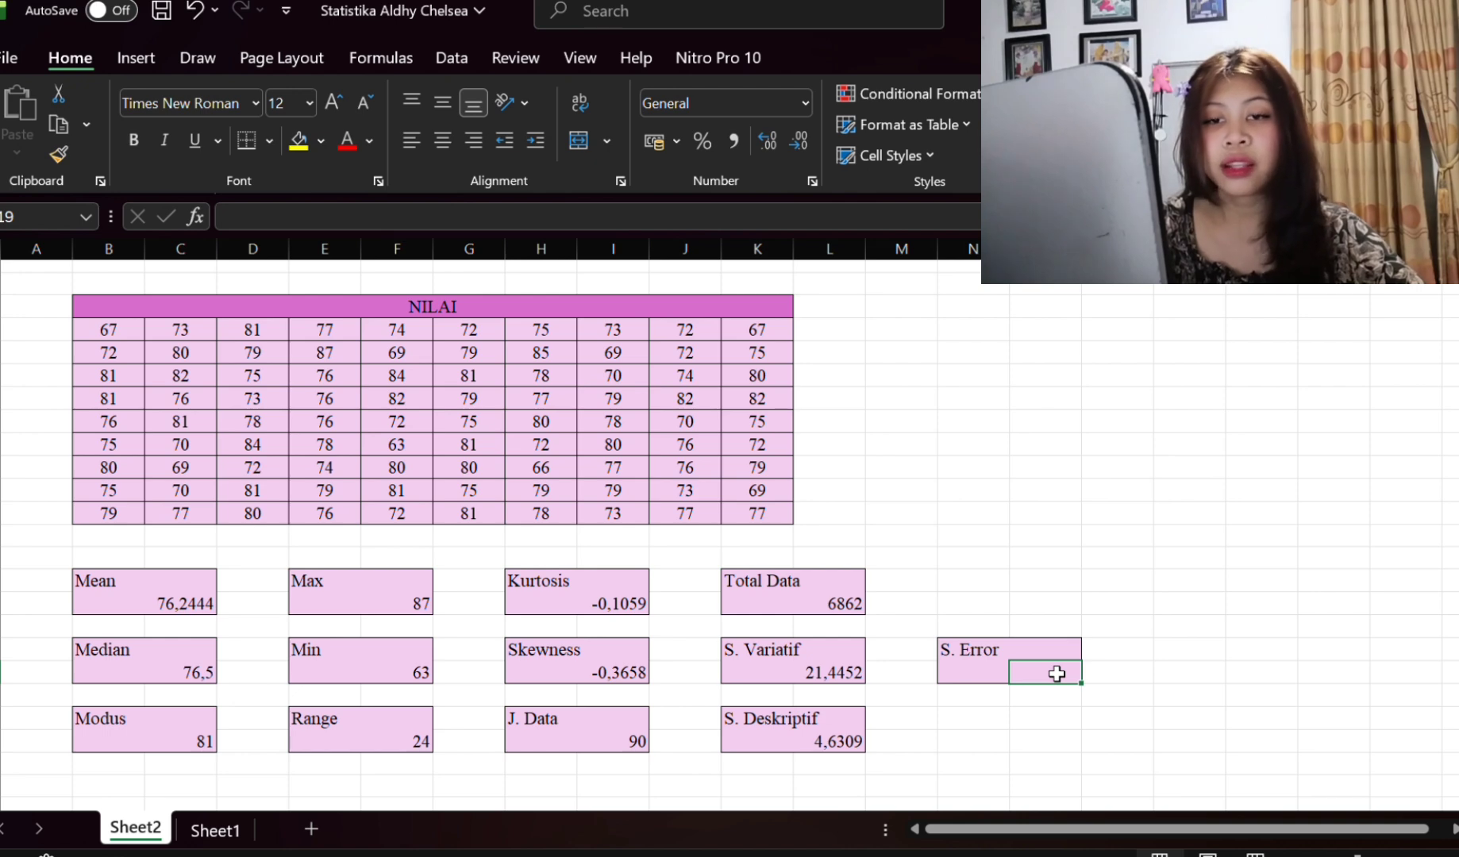
text(=)
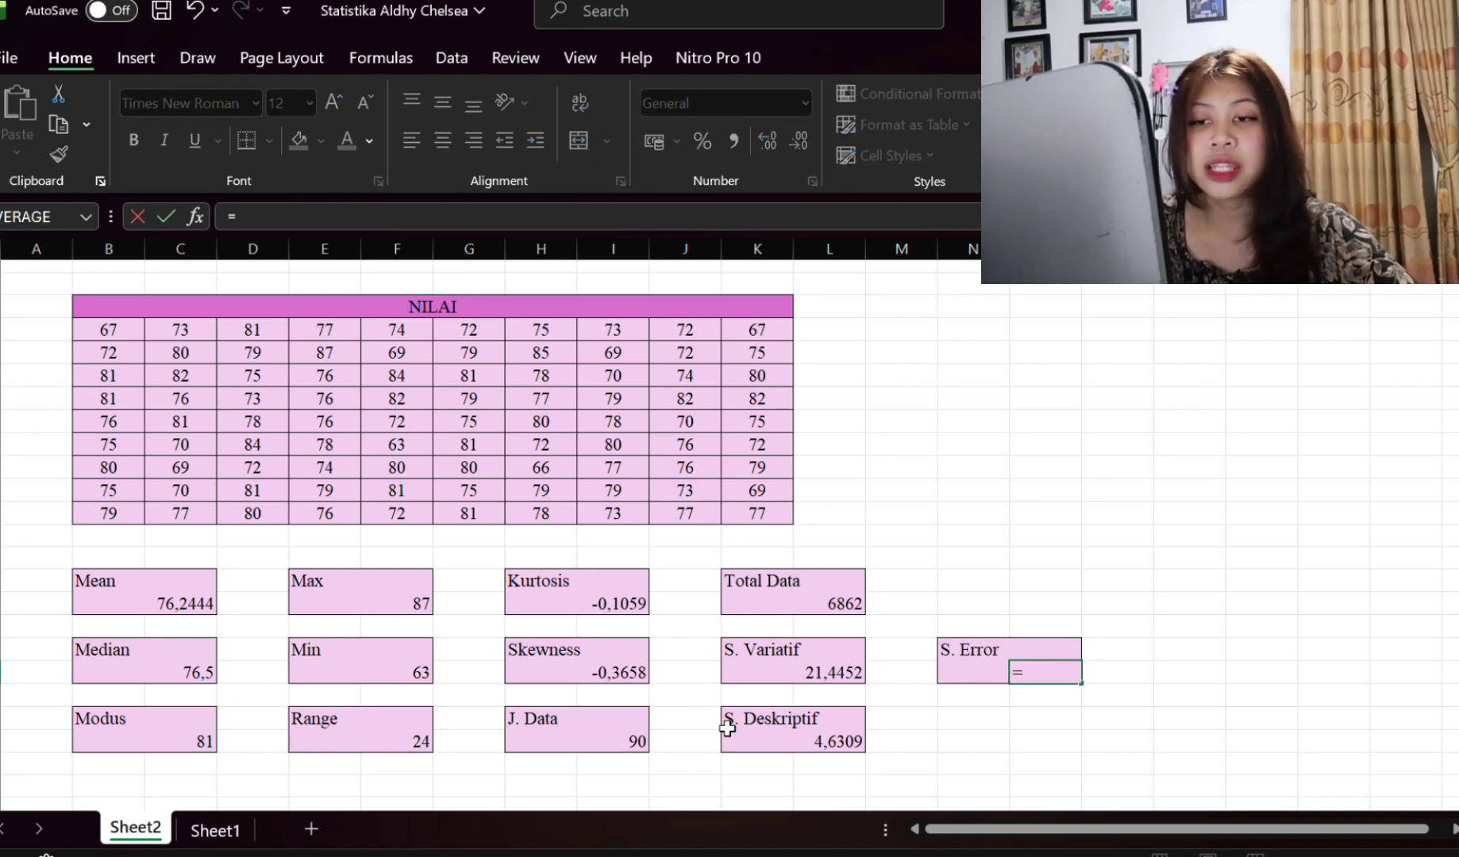
click(852, 745)
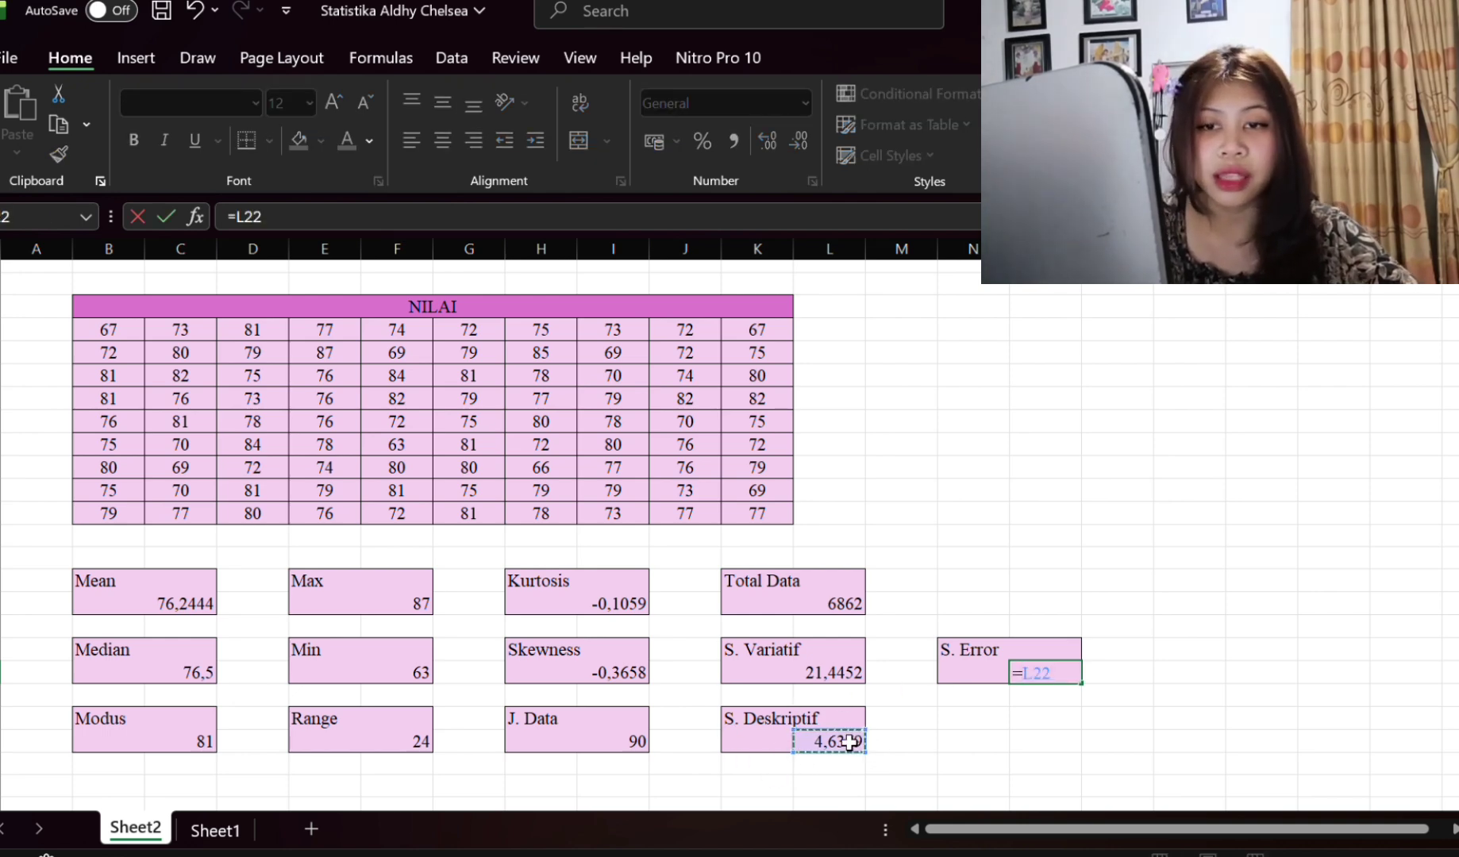
text(/)
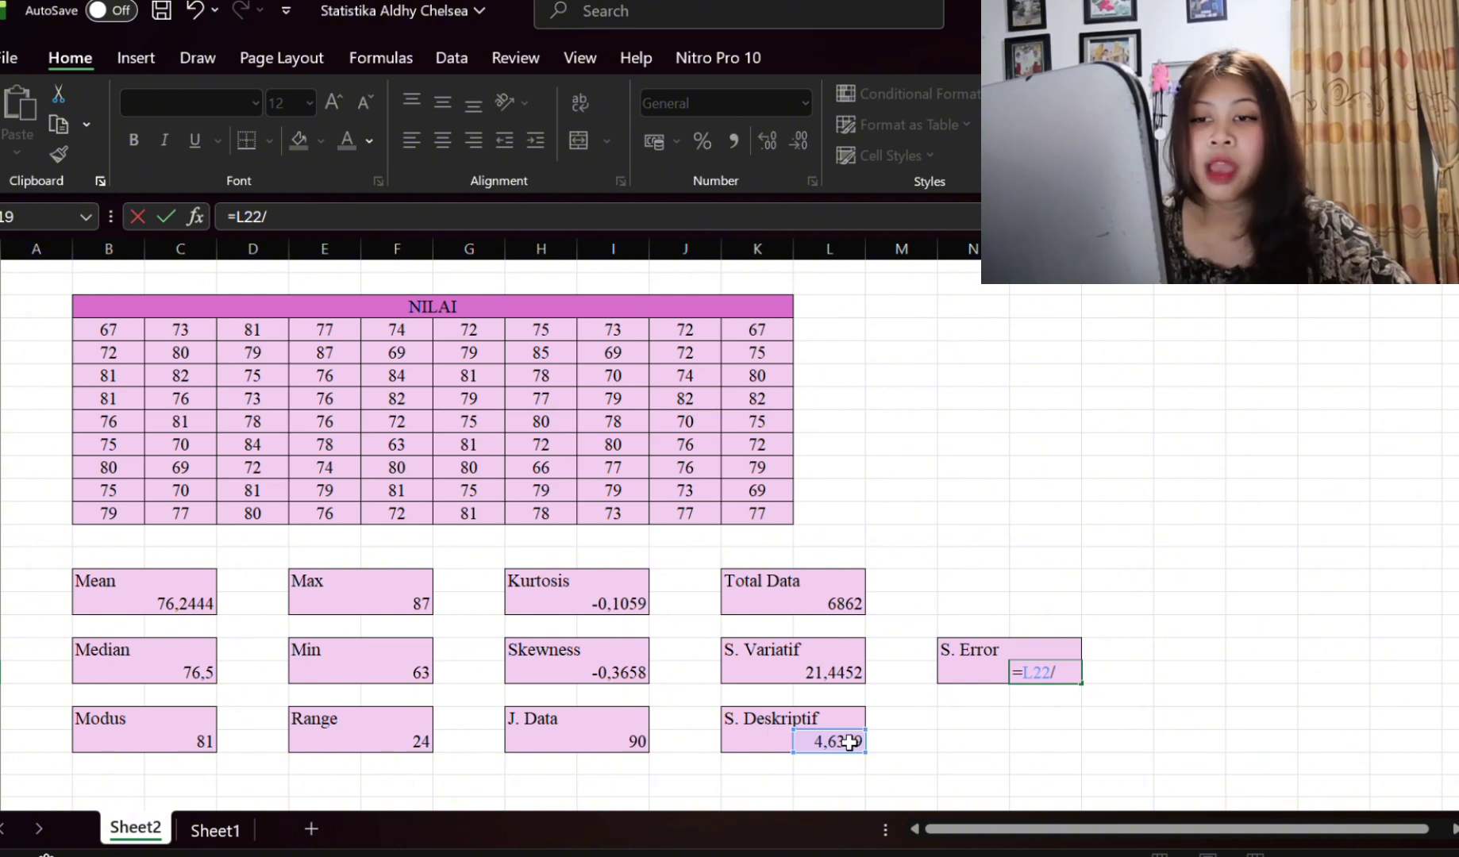
text(s)
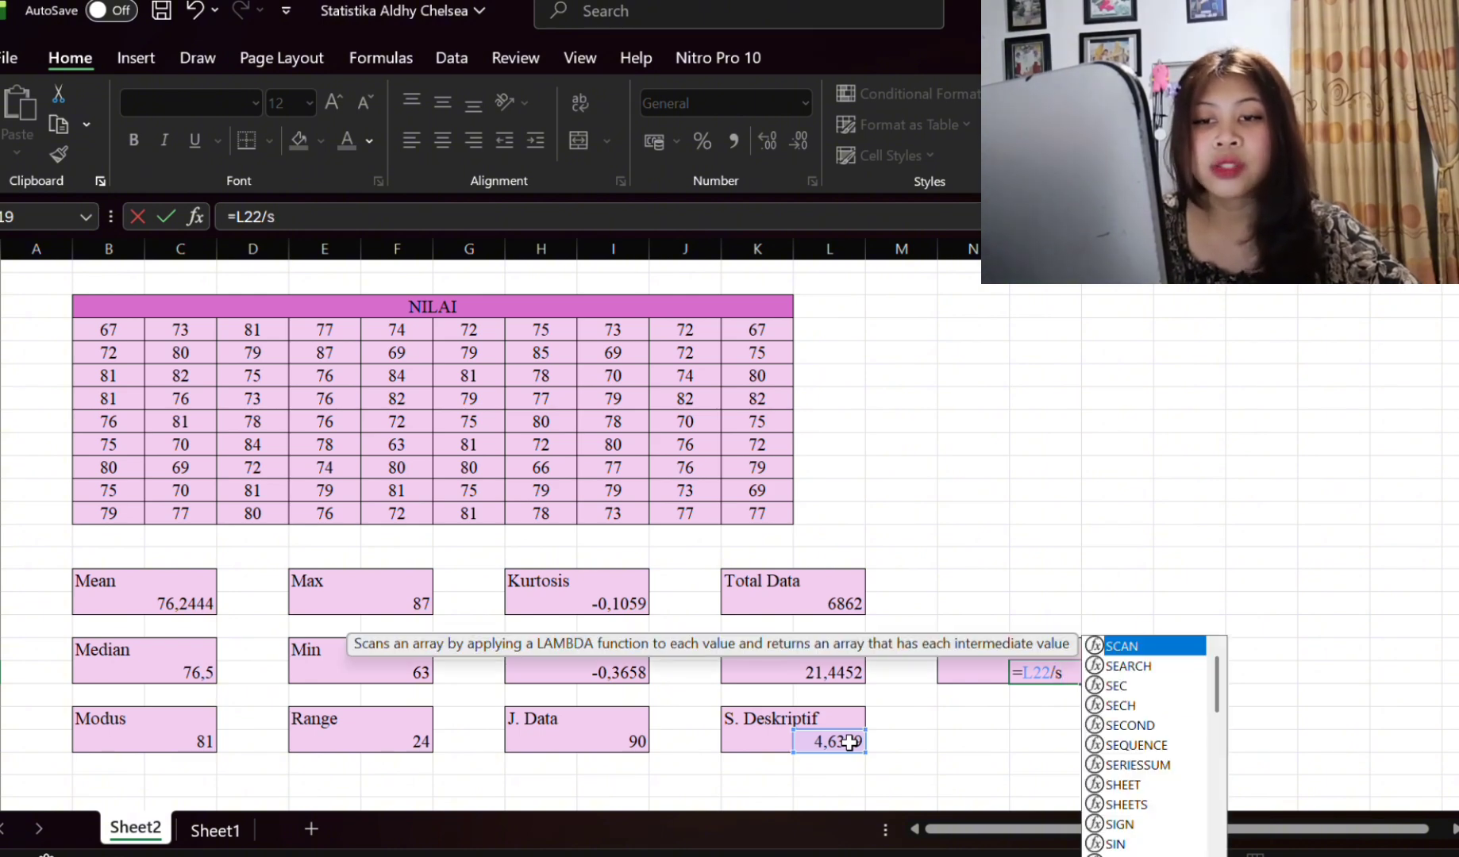
text(qr)
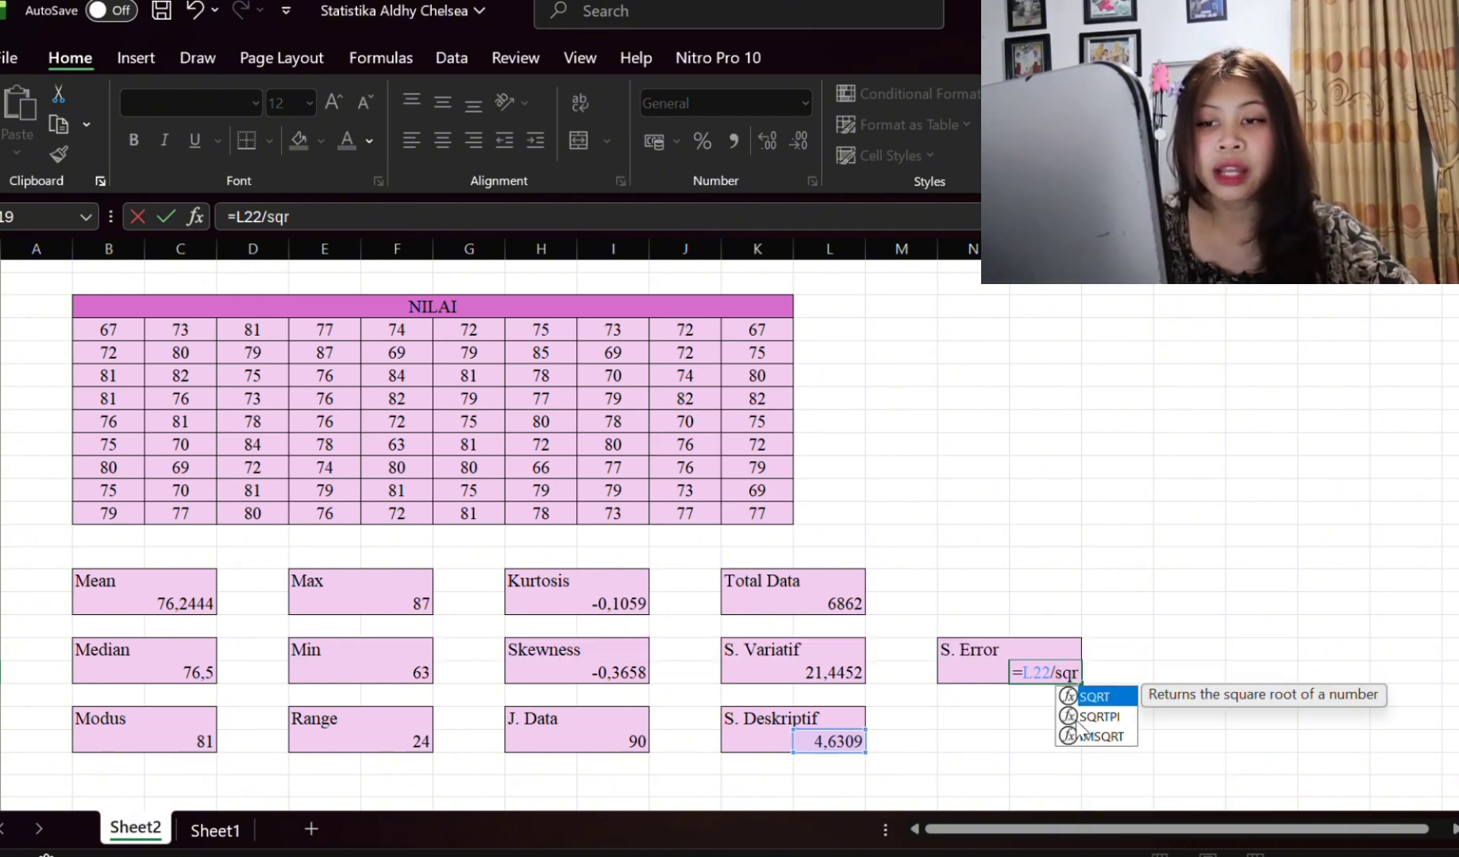
double_click(1096, 704)
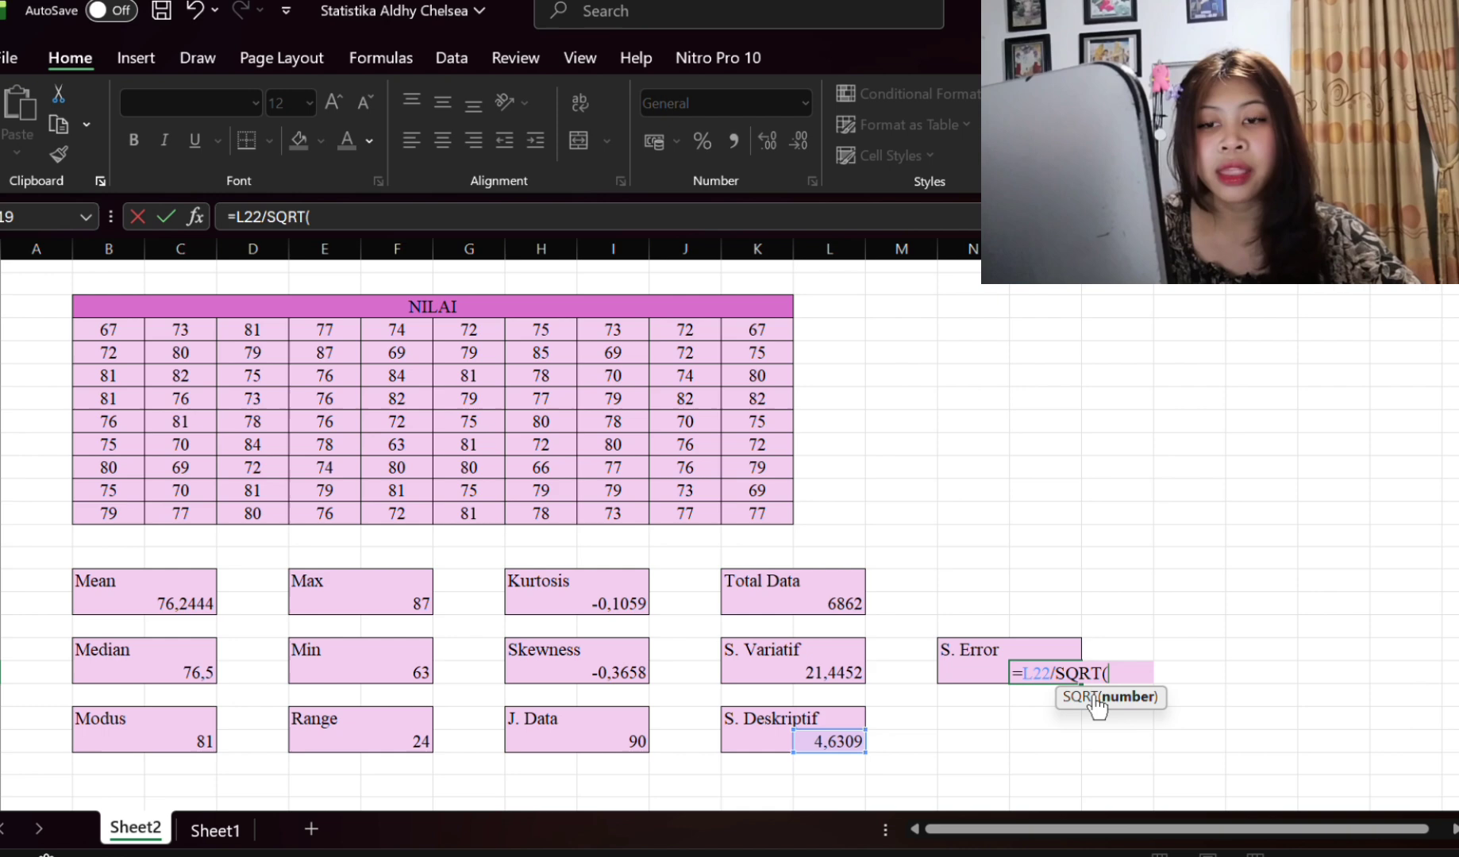
click(640, 743)
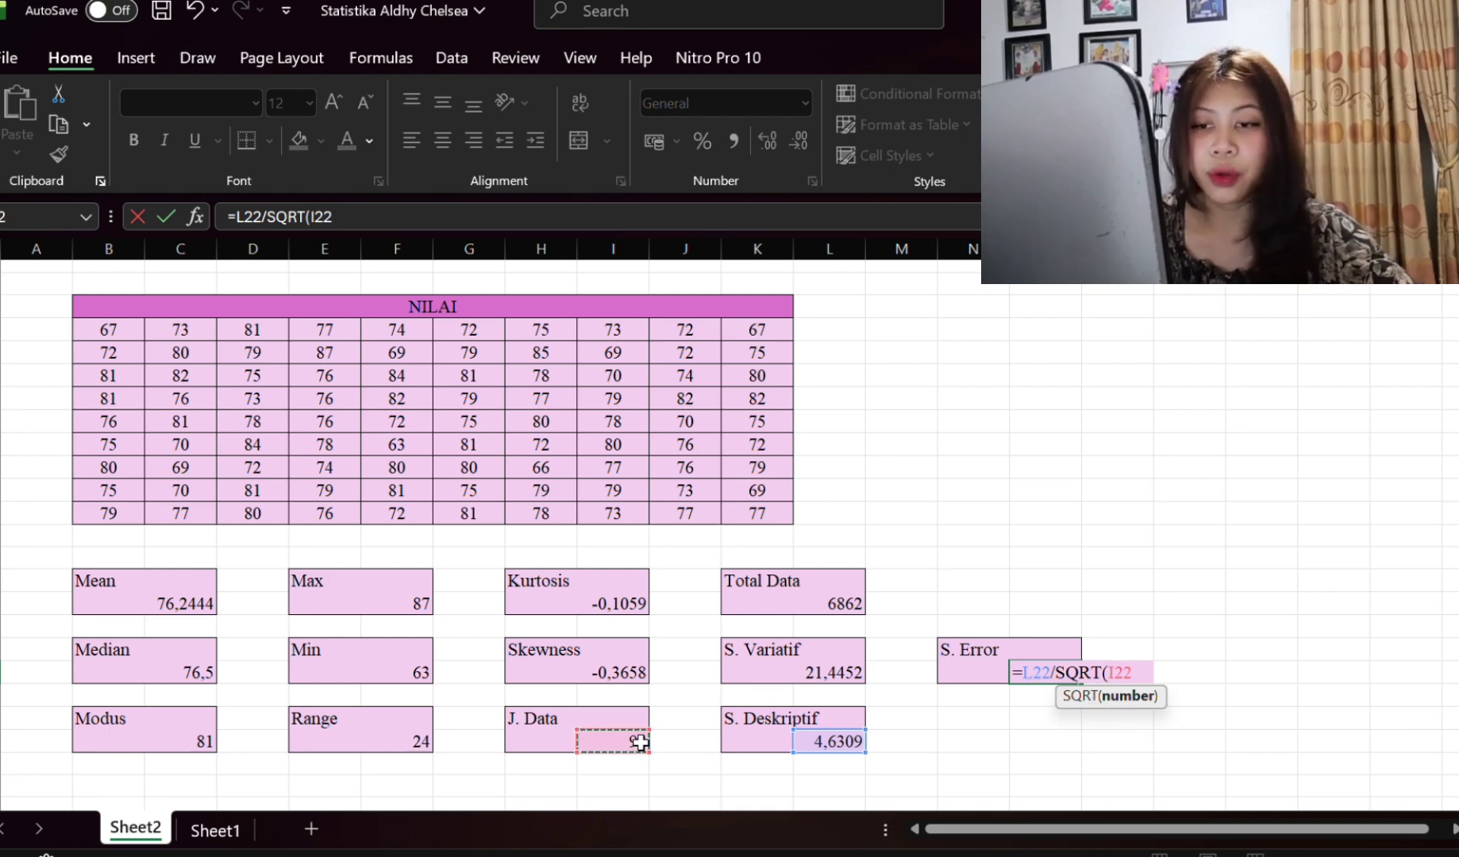
text())
key(Return)
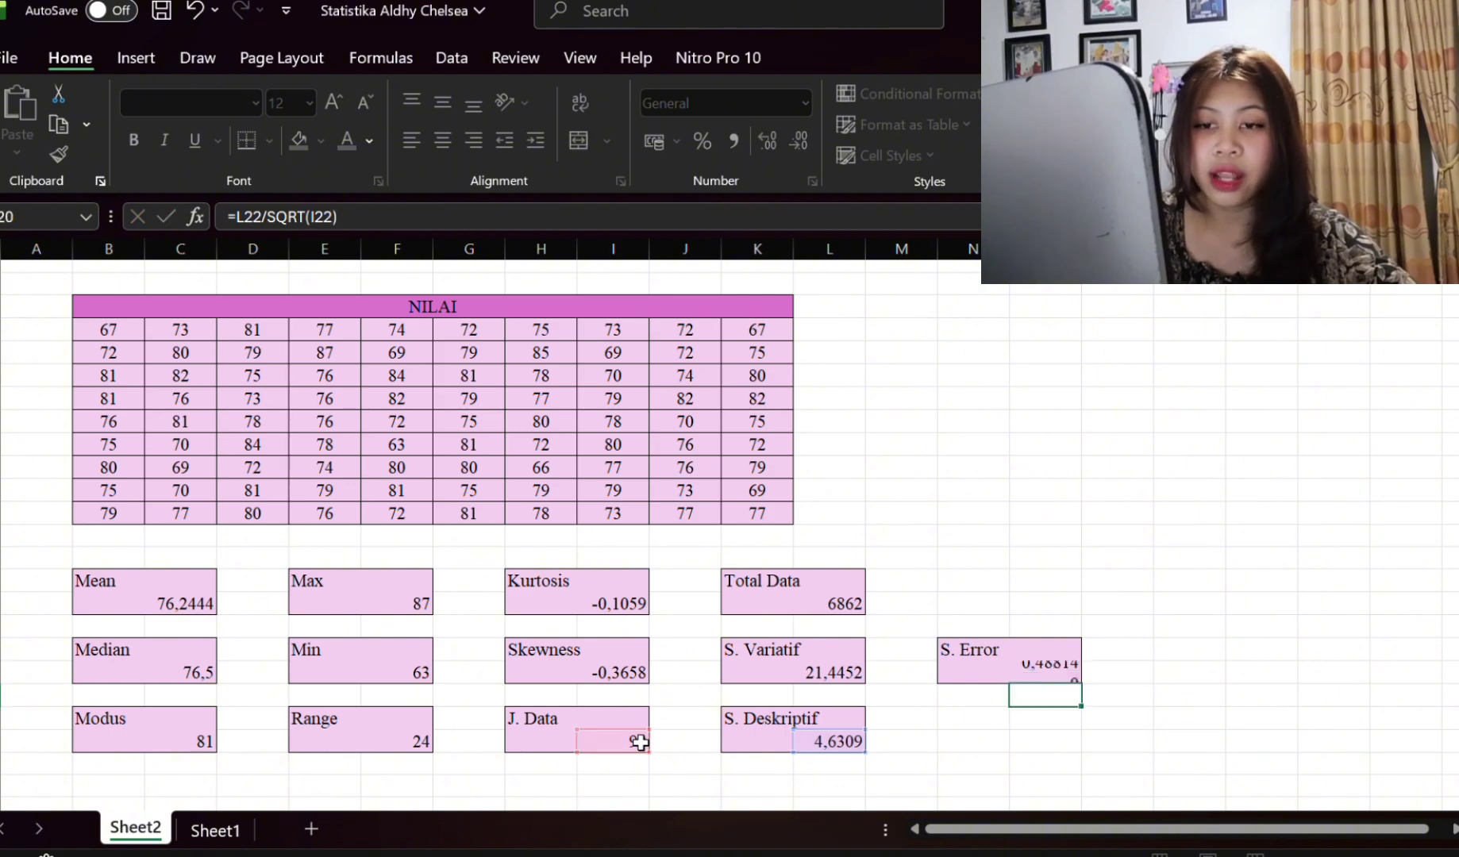
Look through the numbered NILAI score list on Sheet1.
scroll(1042, 669, down, 3)
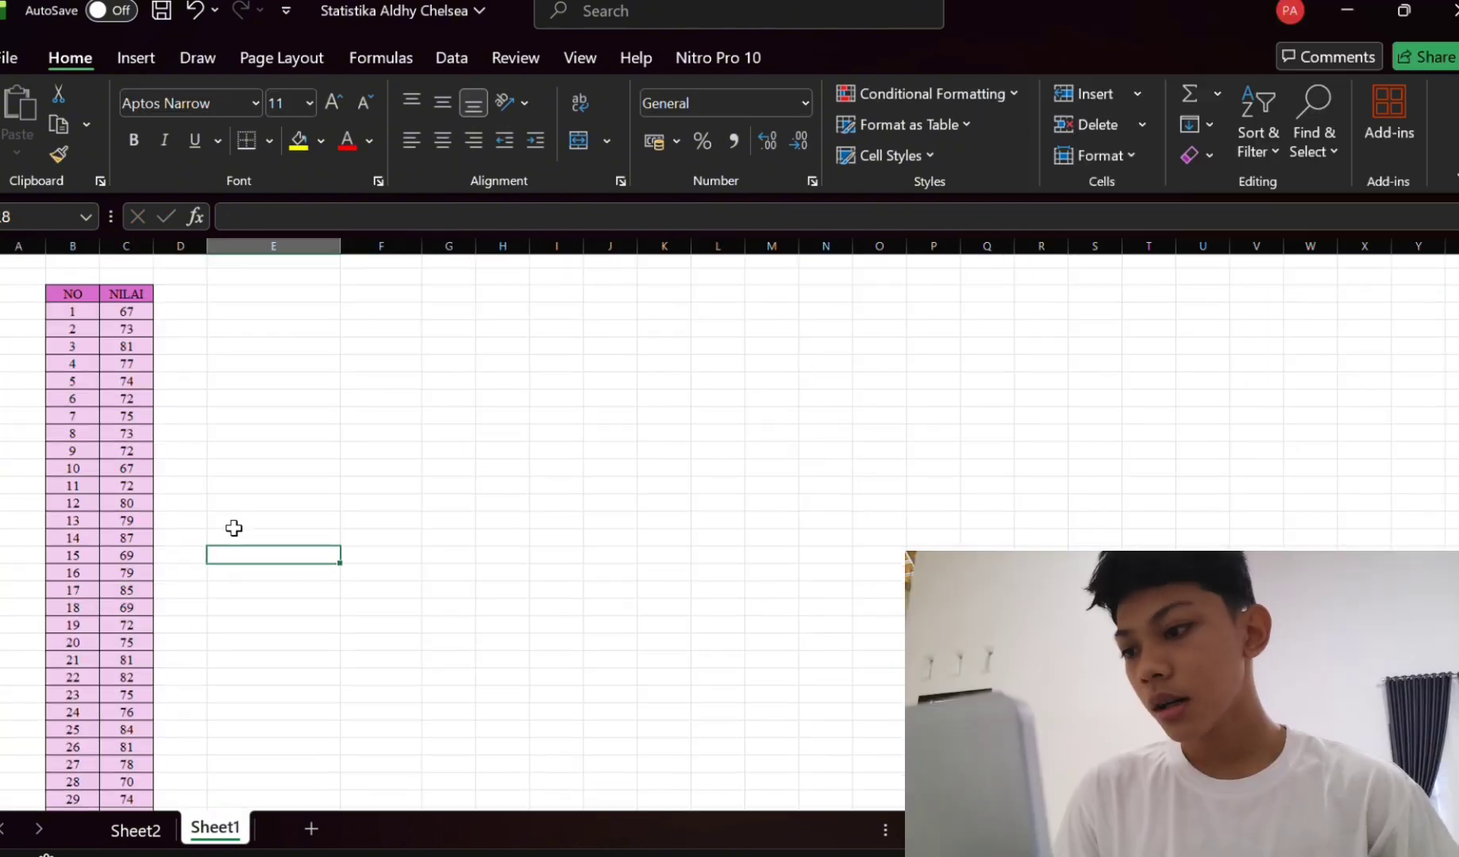
scroll(235, 524, down, 15)
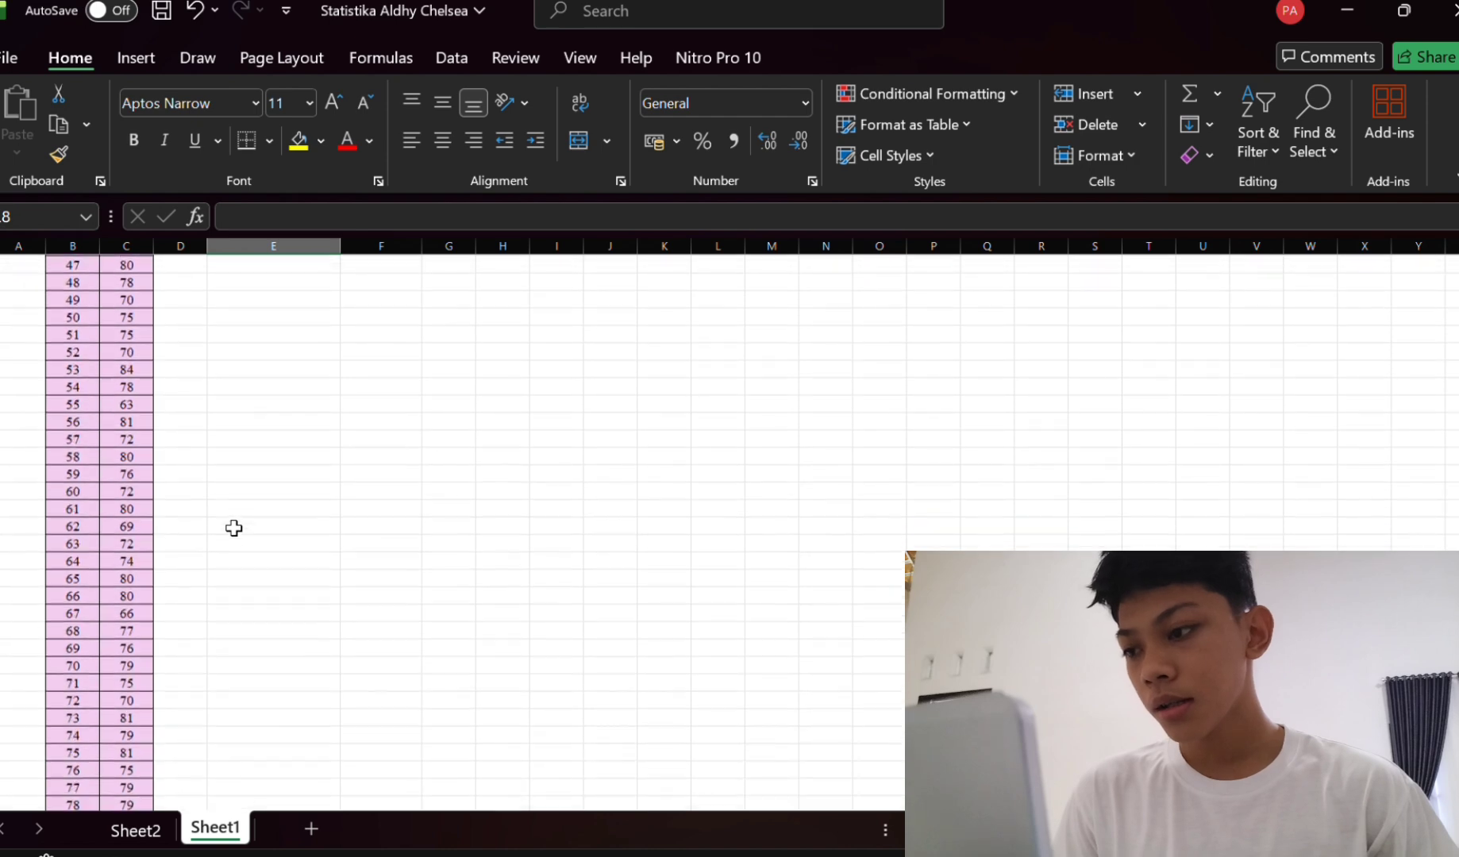
scroll(234, 528, up, 12)
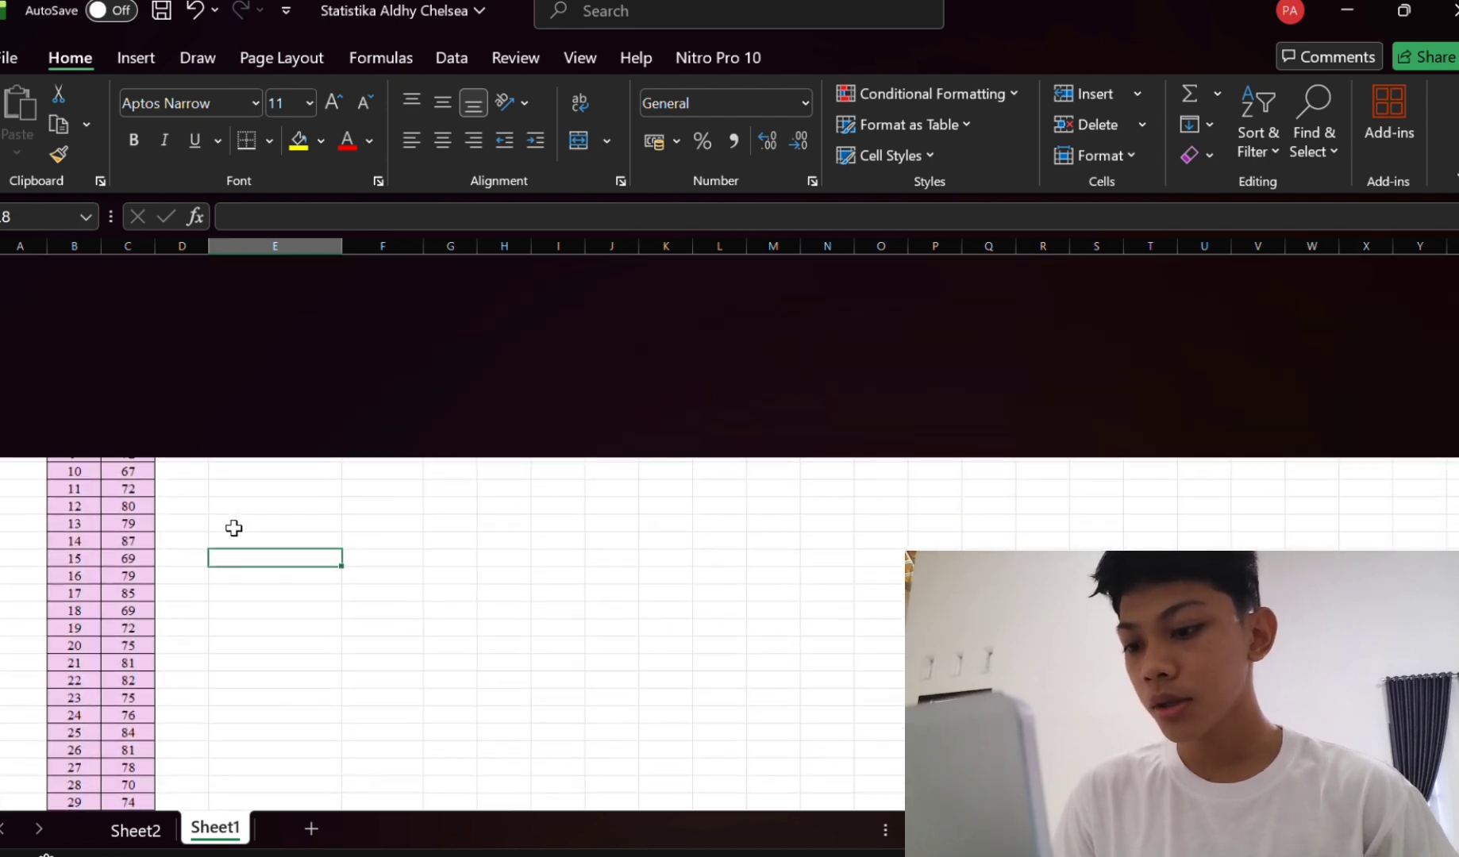
scroll(234, 528, down, 3)
scroll(234, 528, up, 4)
scroll(235, 528, down, 1)
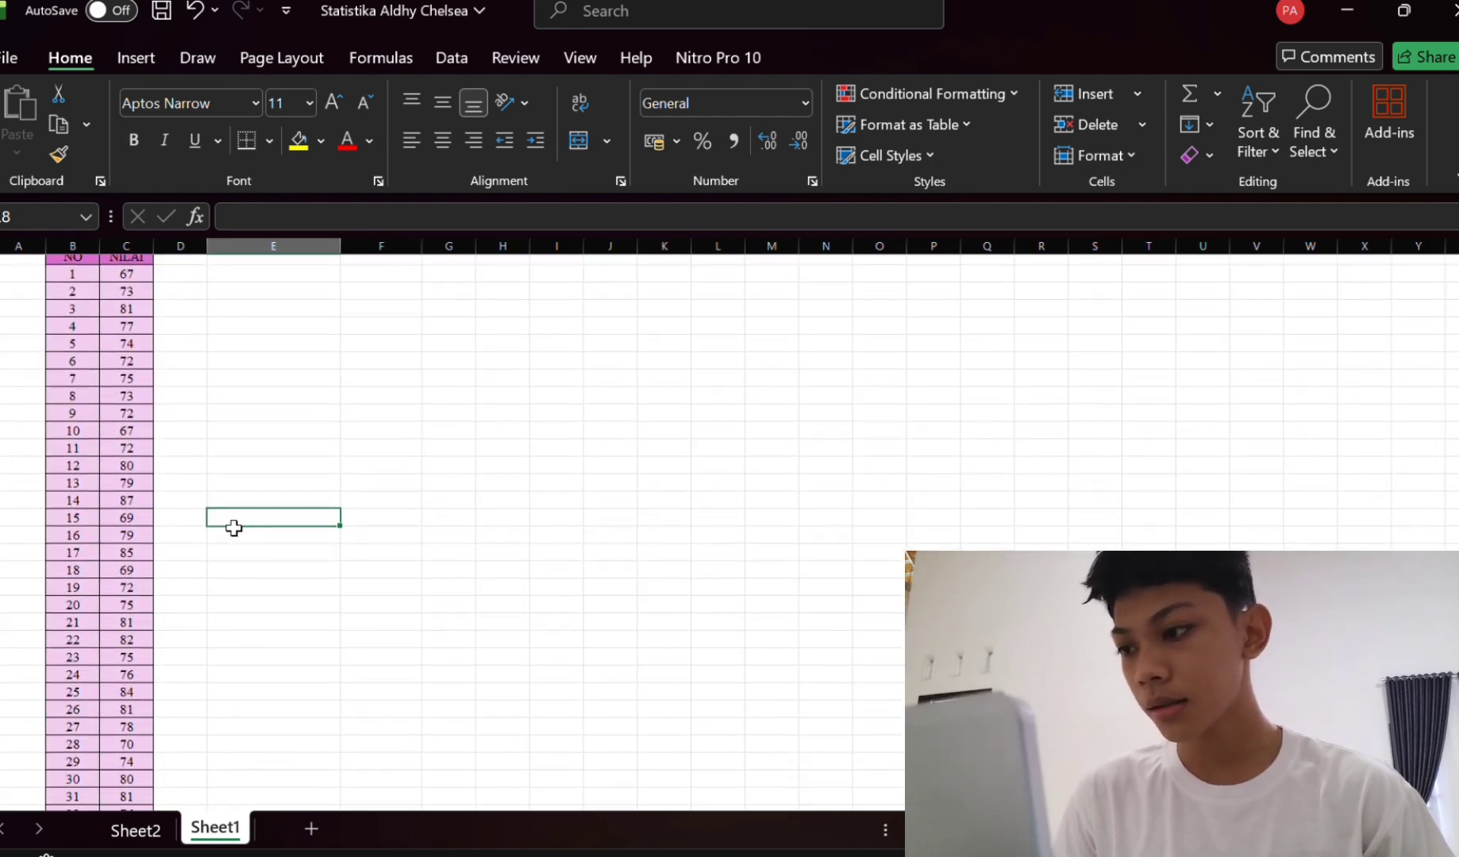
scroll(234, 528, up, 1)
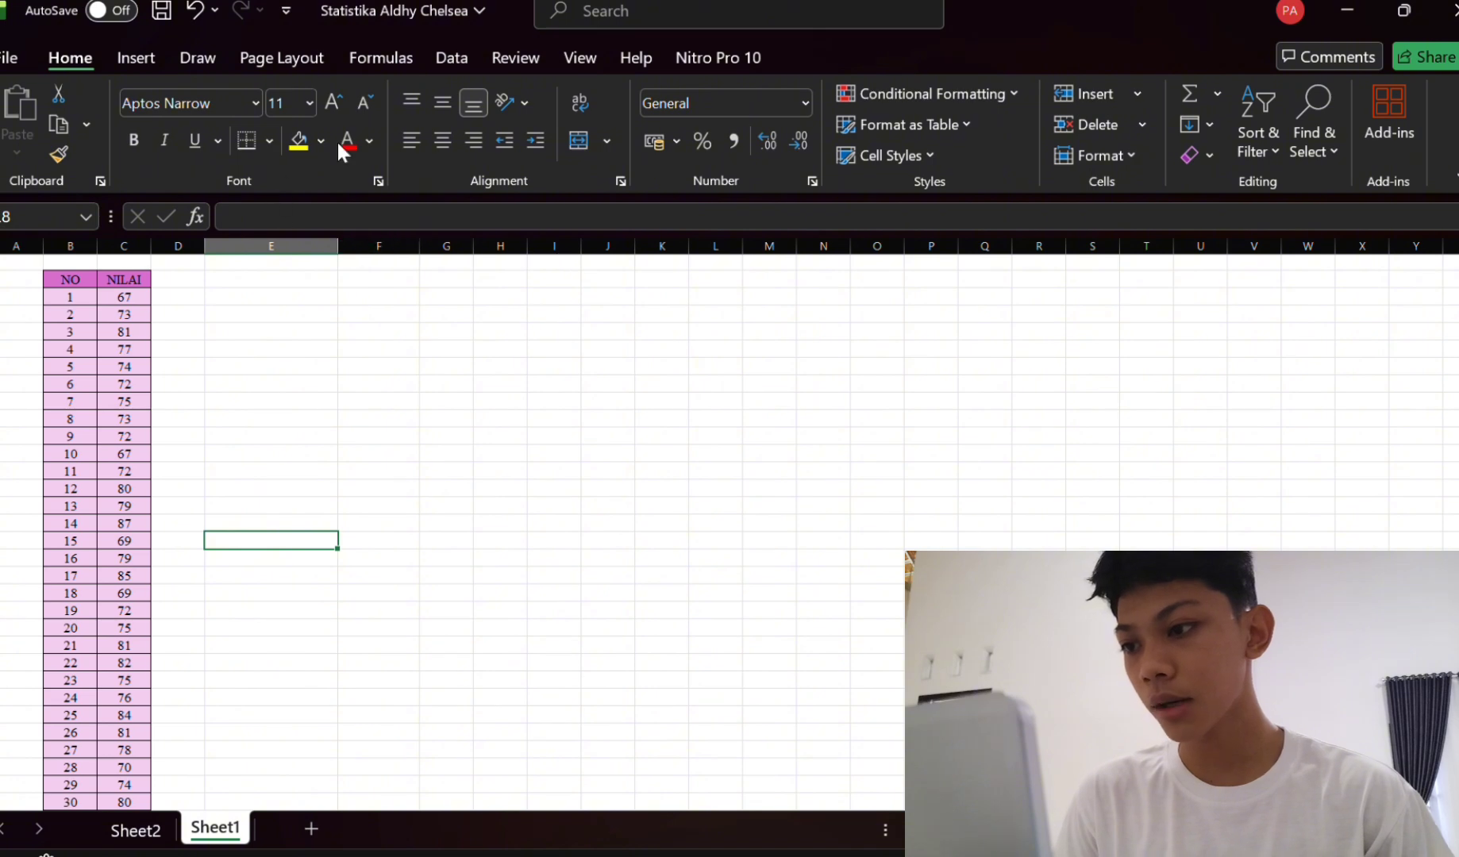
Start the Descriptive Statistics analysis tool on Sheet1 and set its input range to the NILAI scores $C$4:$C$93.
click(471, 54)
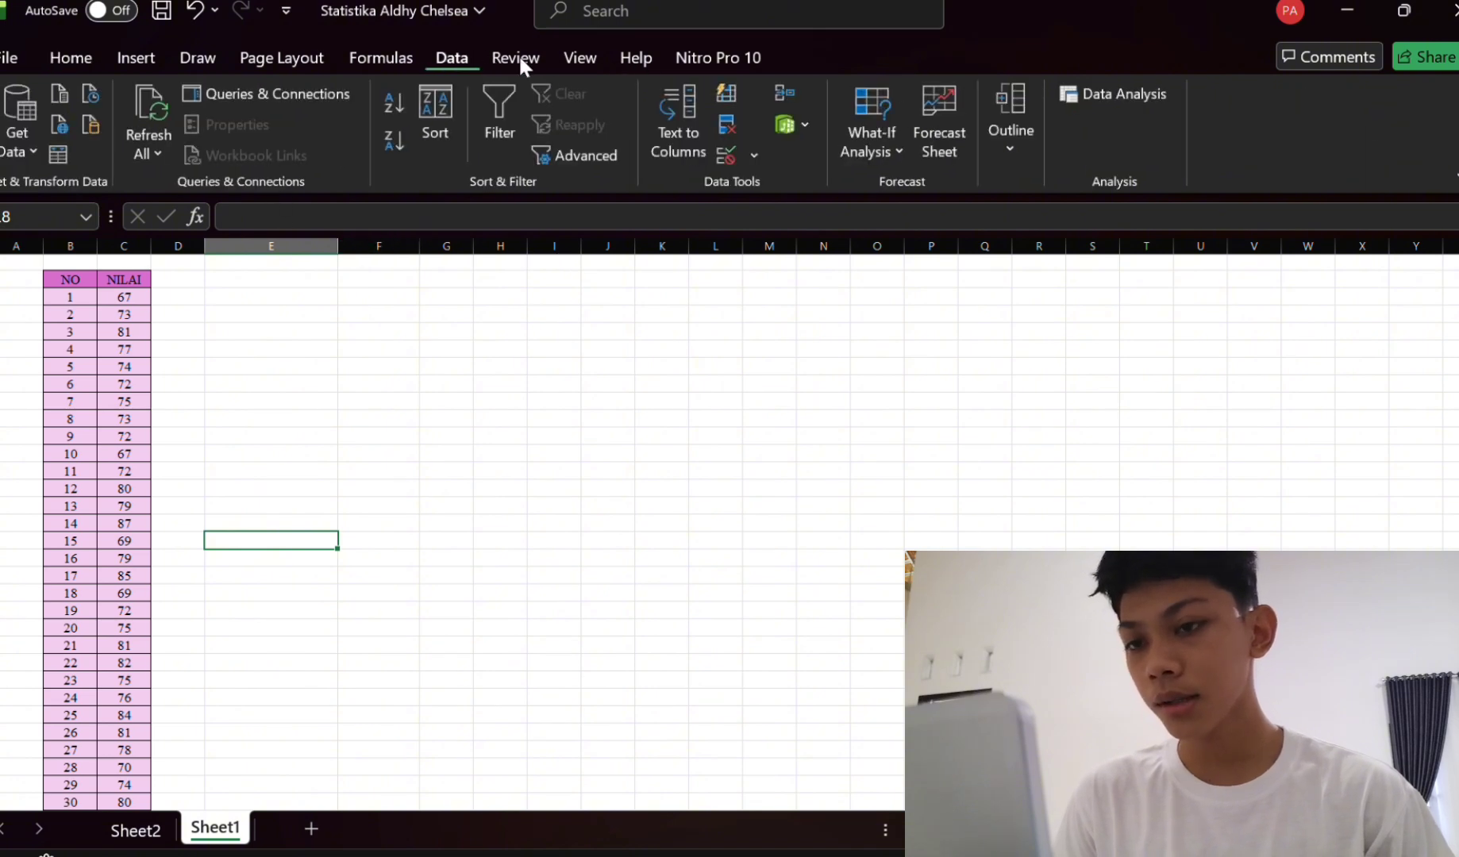
click(1104, 96)
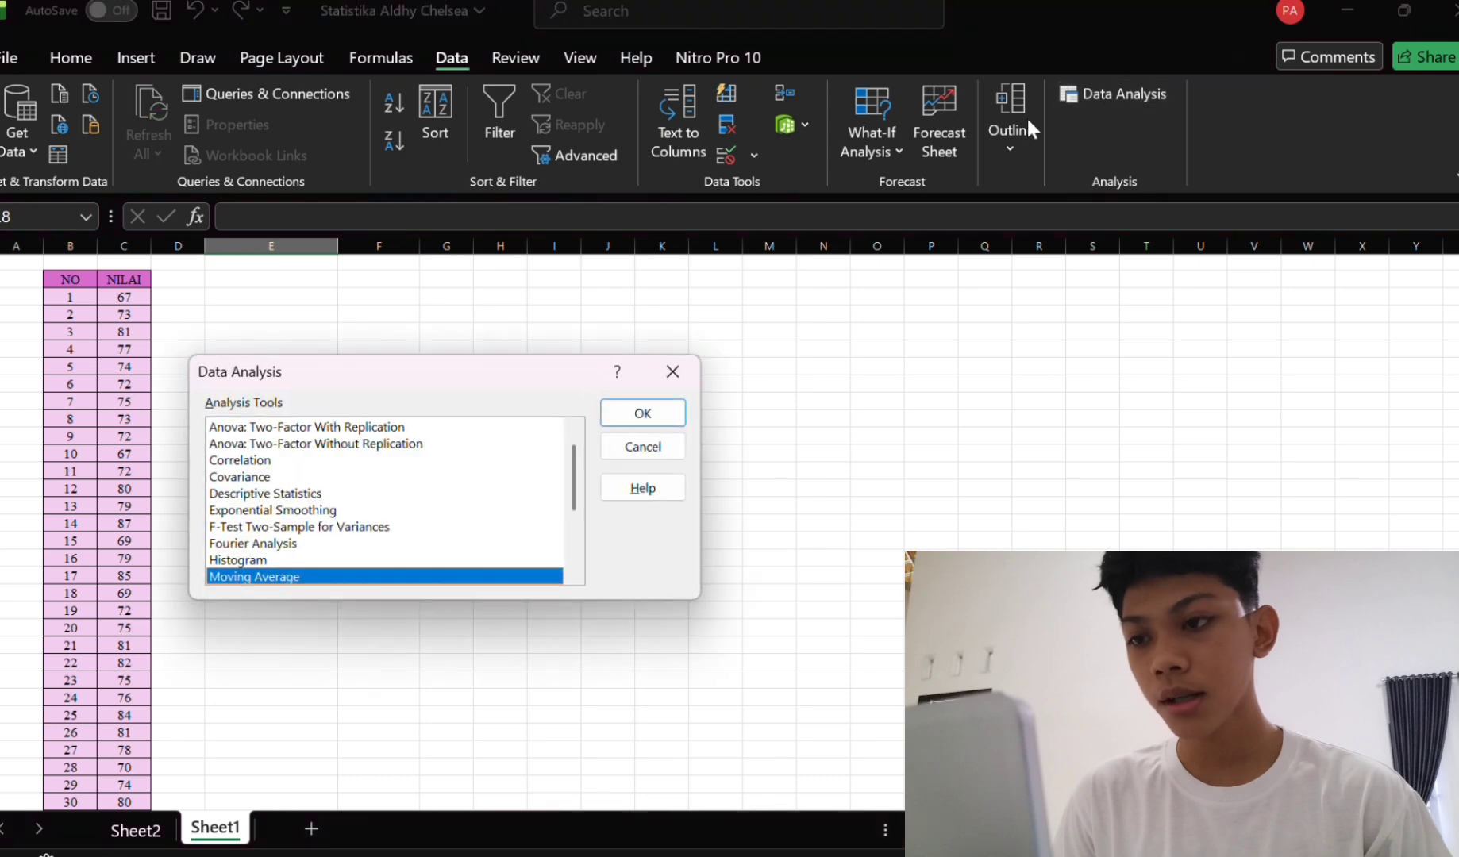
click(252, 496)
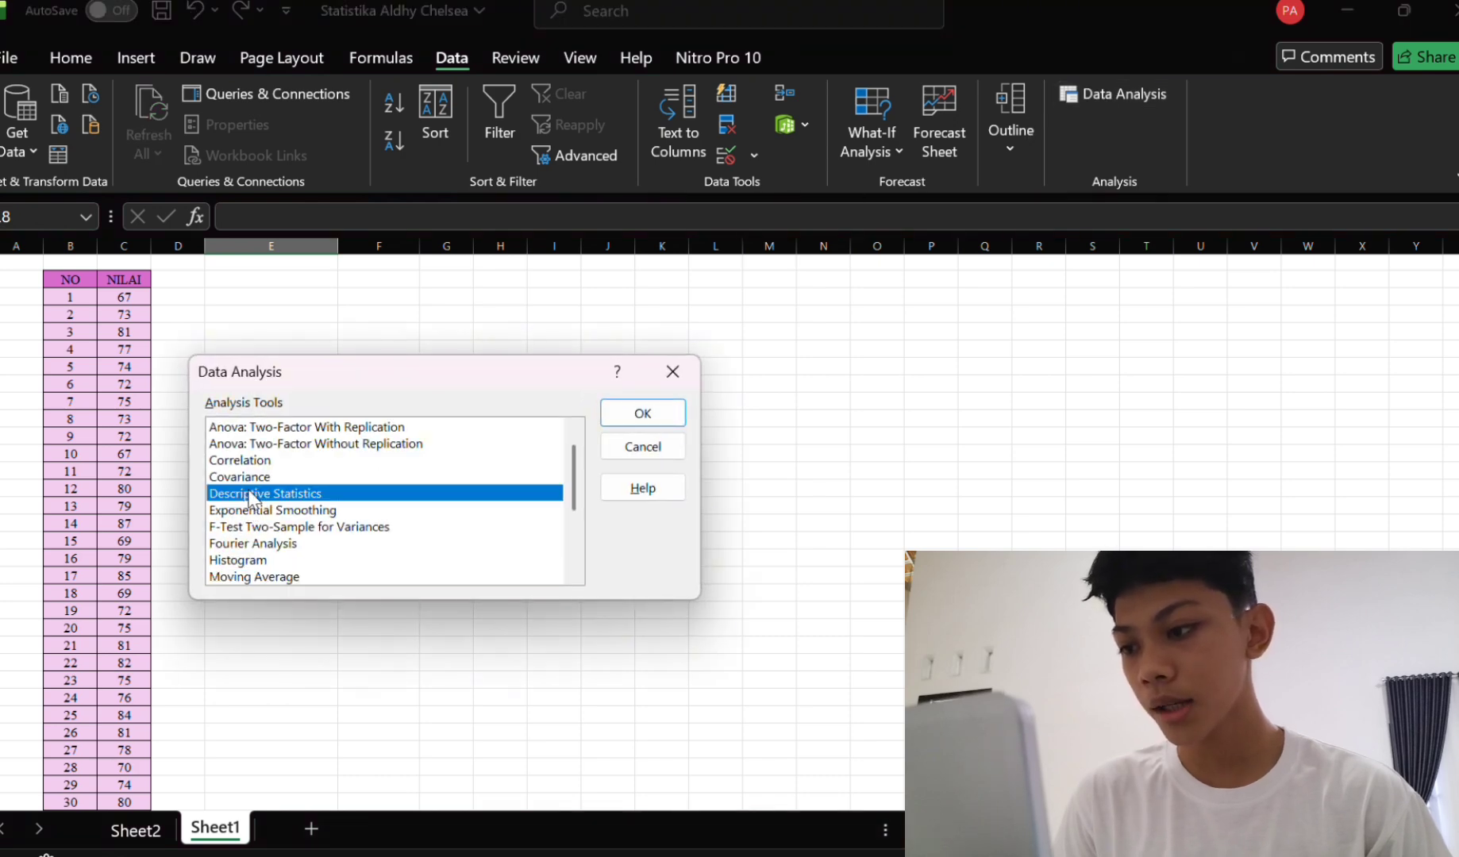
click(644, 414)
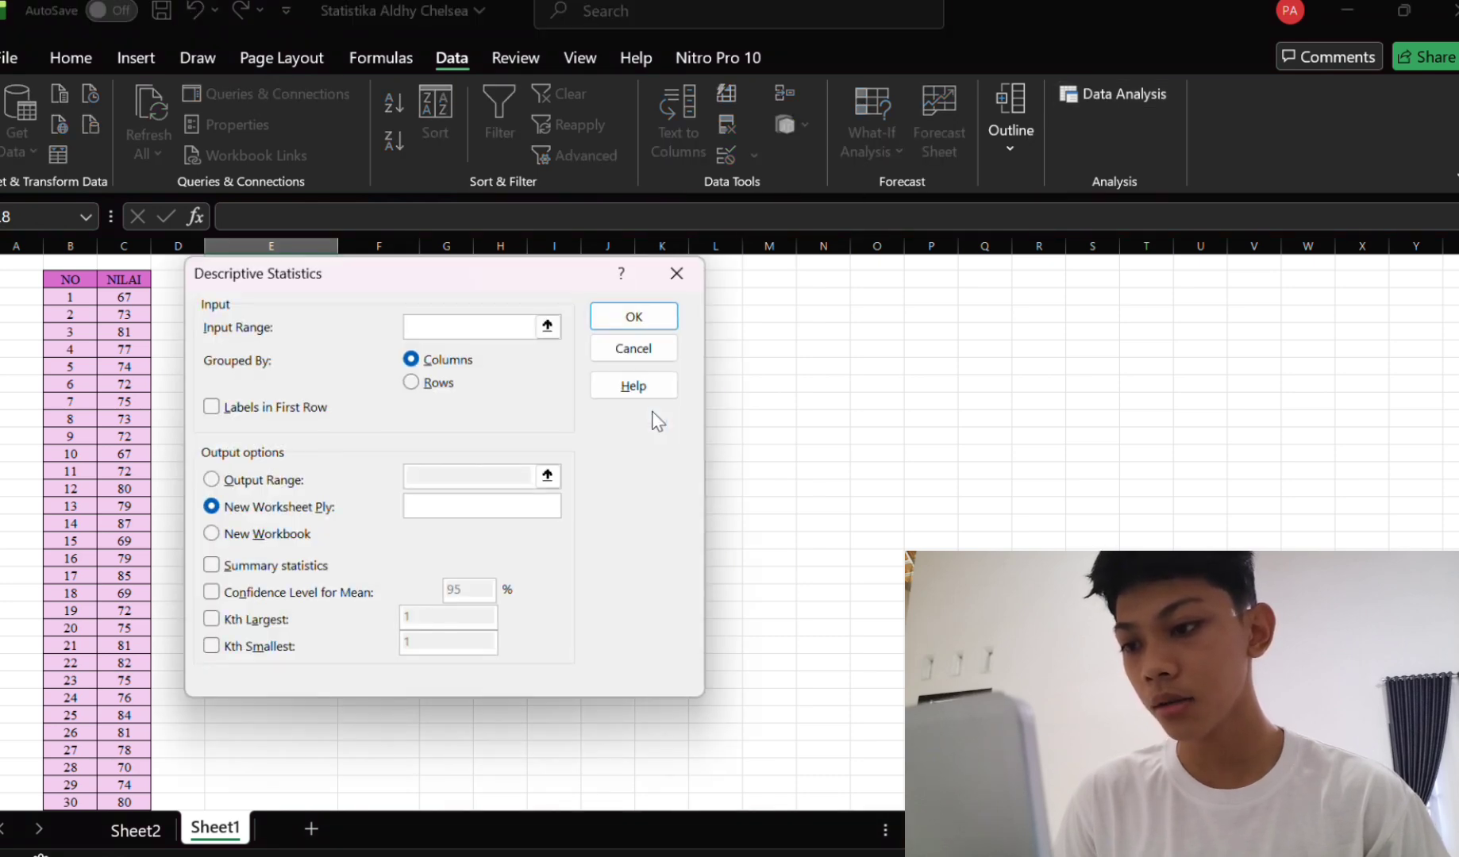
click(547, 326)
drag(120, 298, 119, 790)
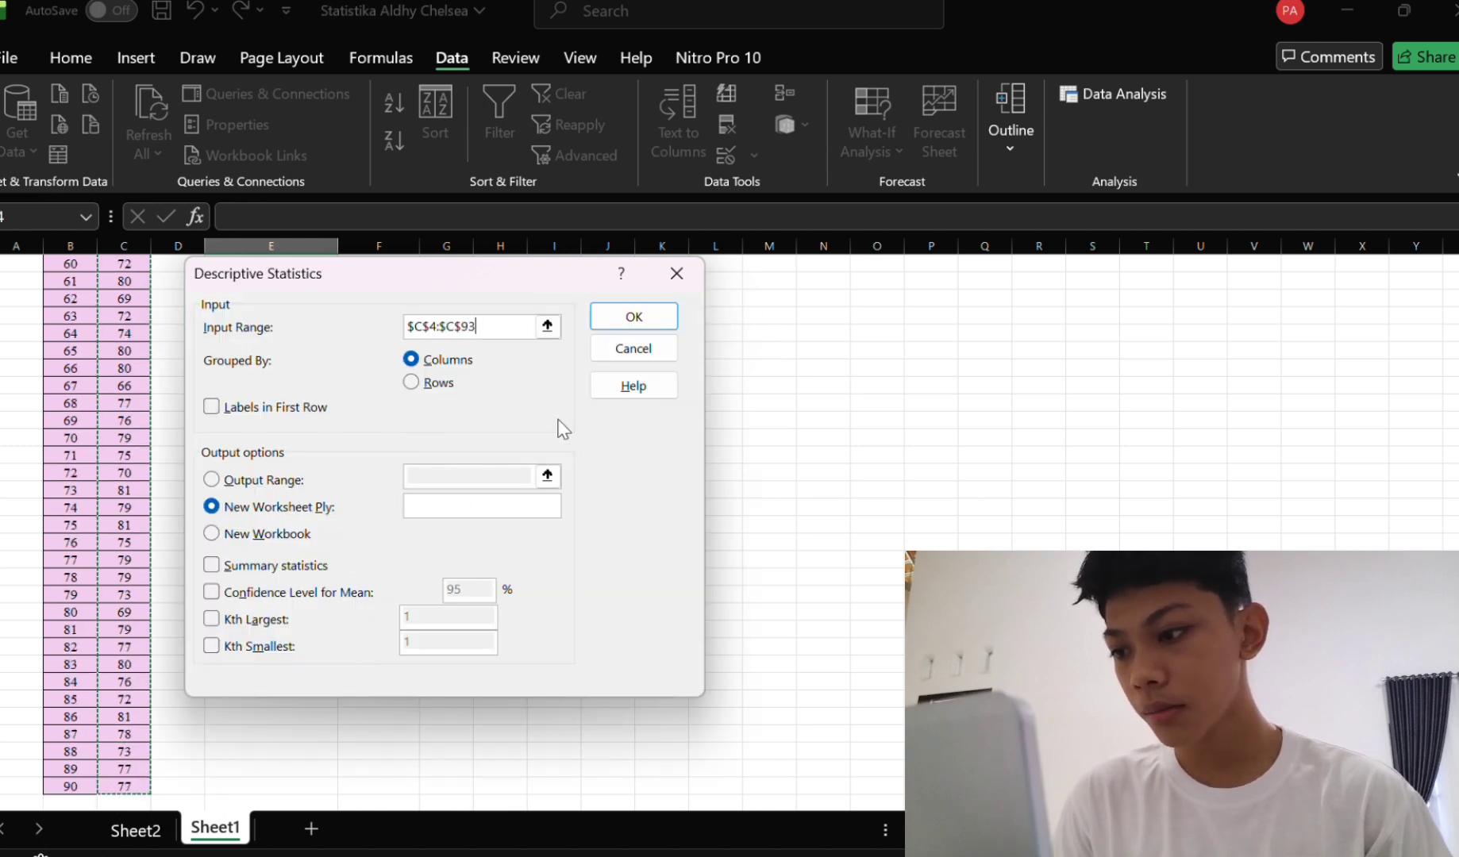
Send the Descriptive Statistics output to an output range starting at cell $E$5 beside the score list.
click(233, 483)
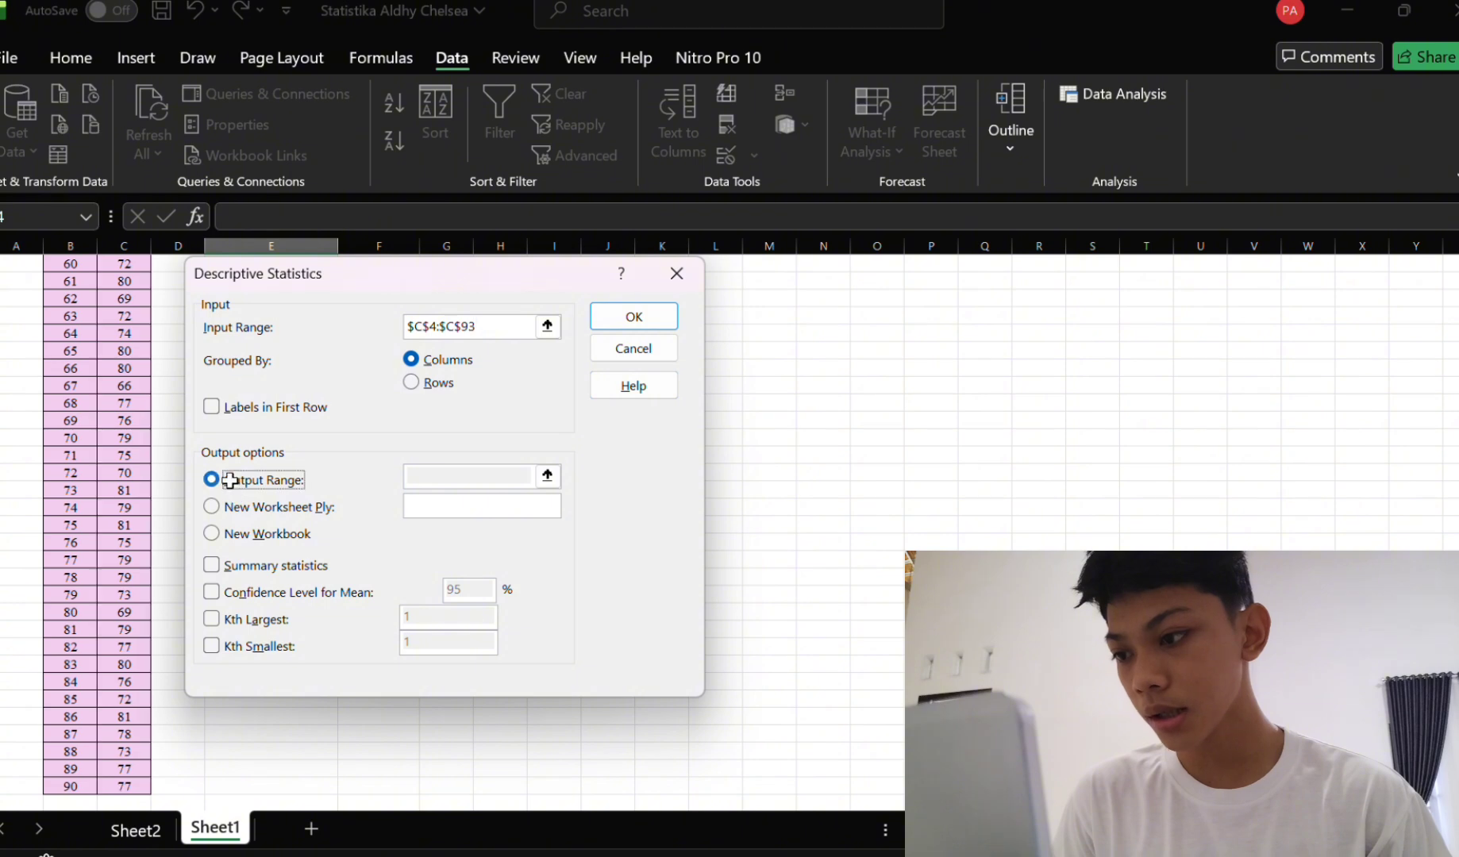
click(546, 475)
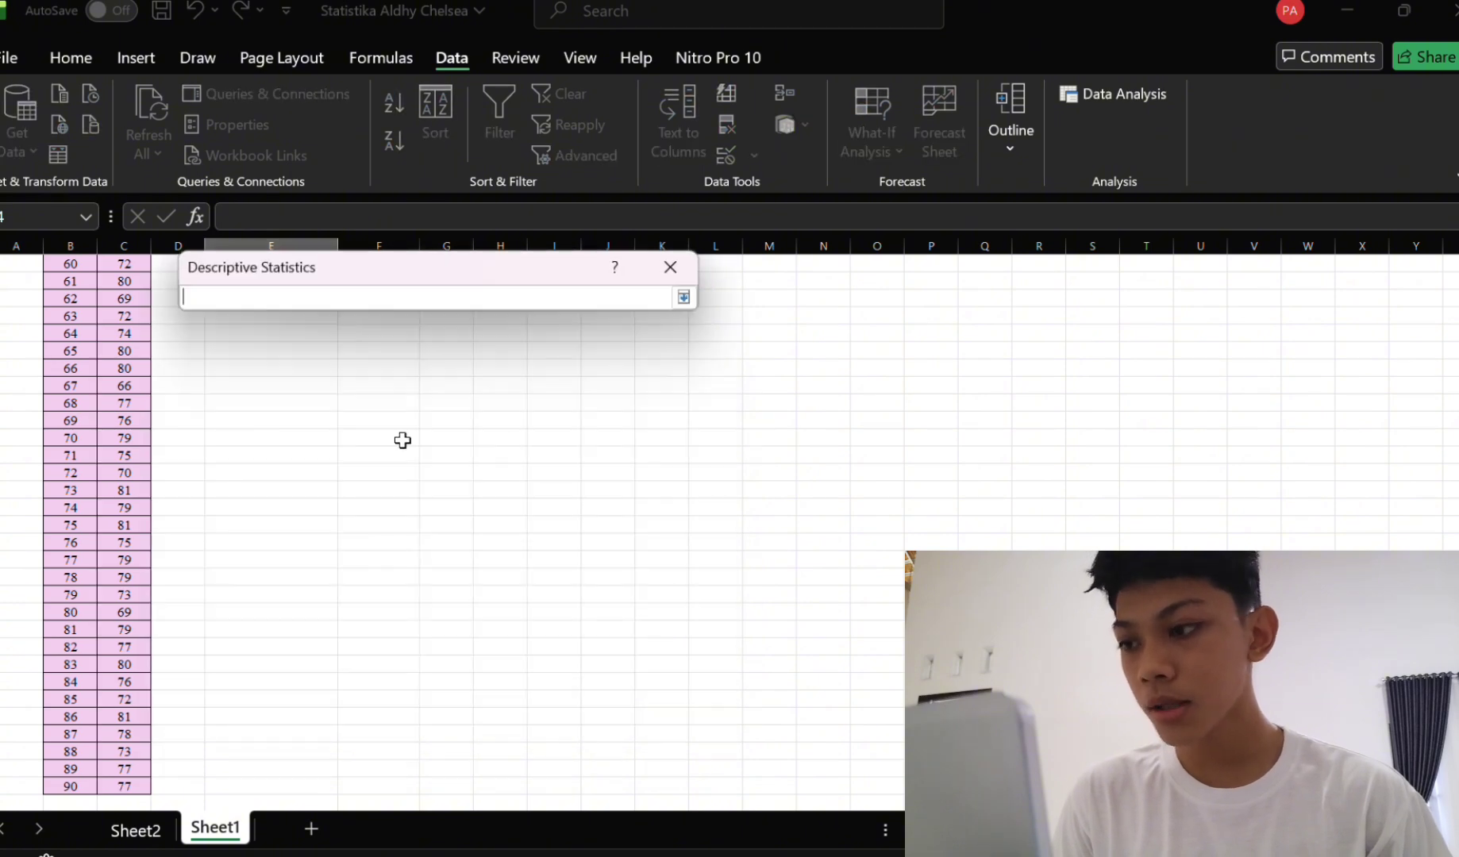
scroll(403, 441, up, 16)
scroll(402, 441, up, 4)
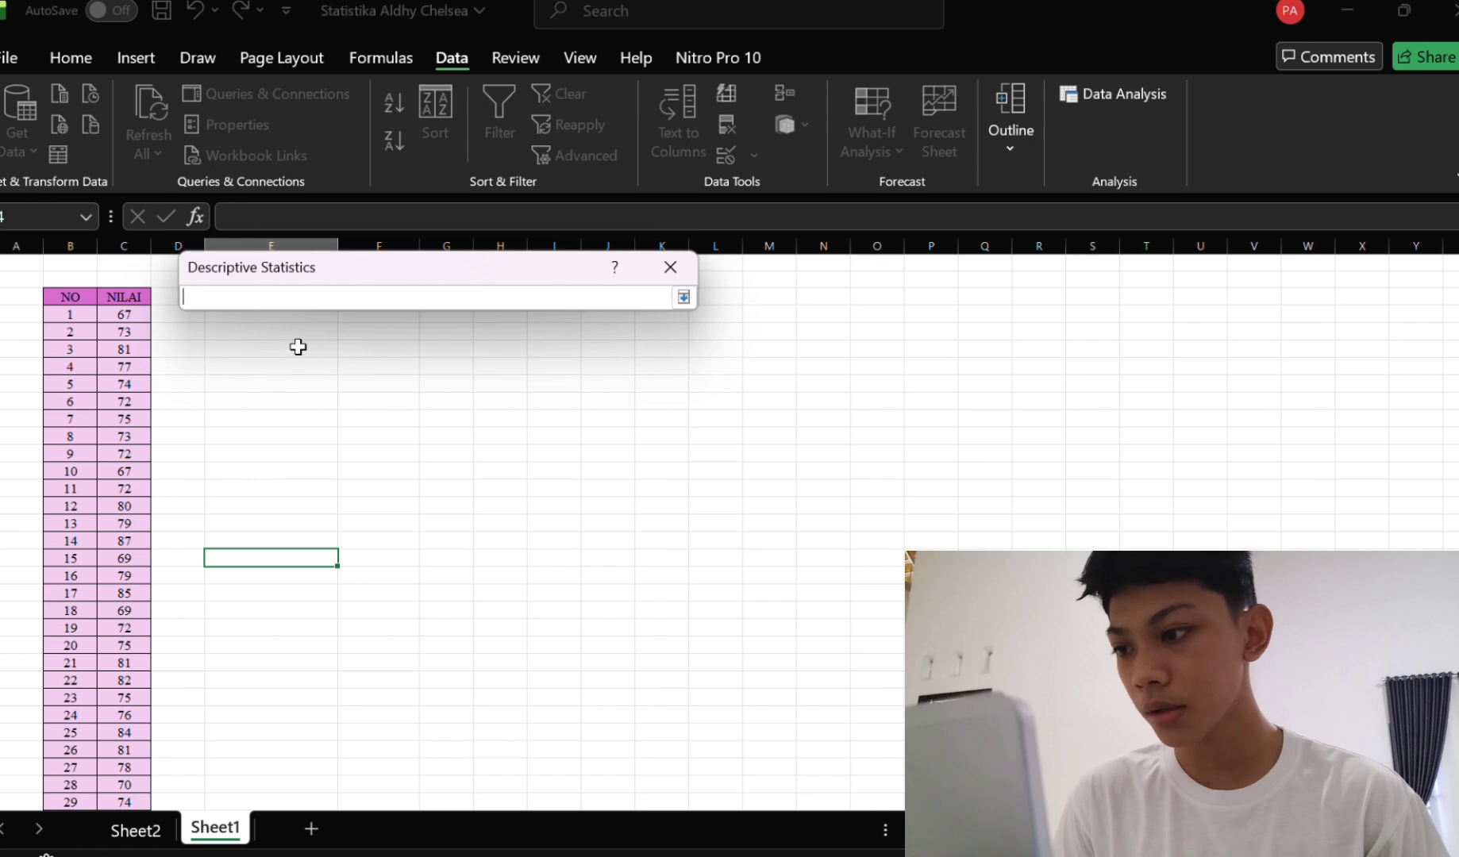
click(287, 331)
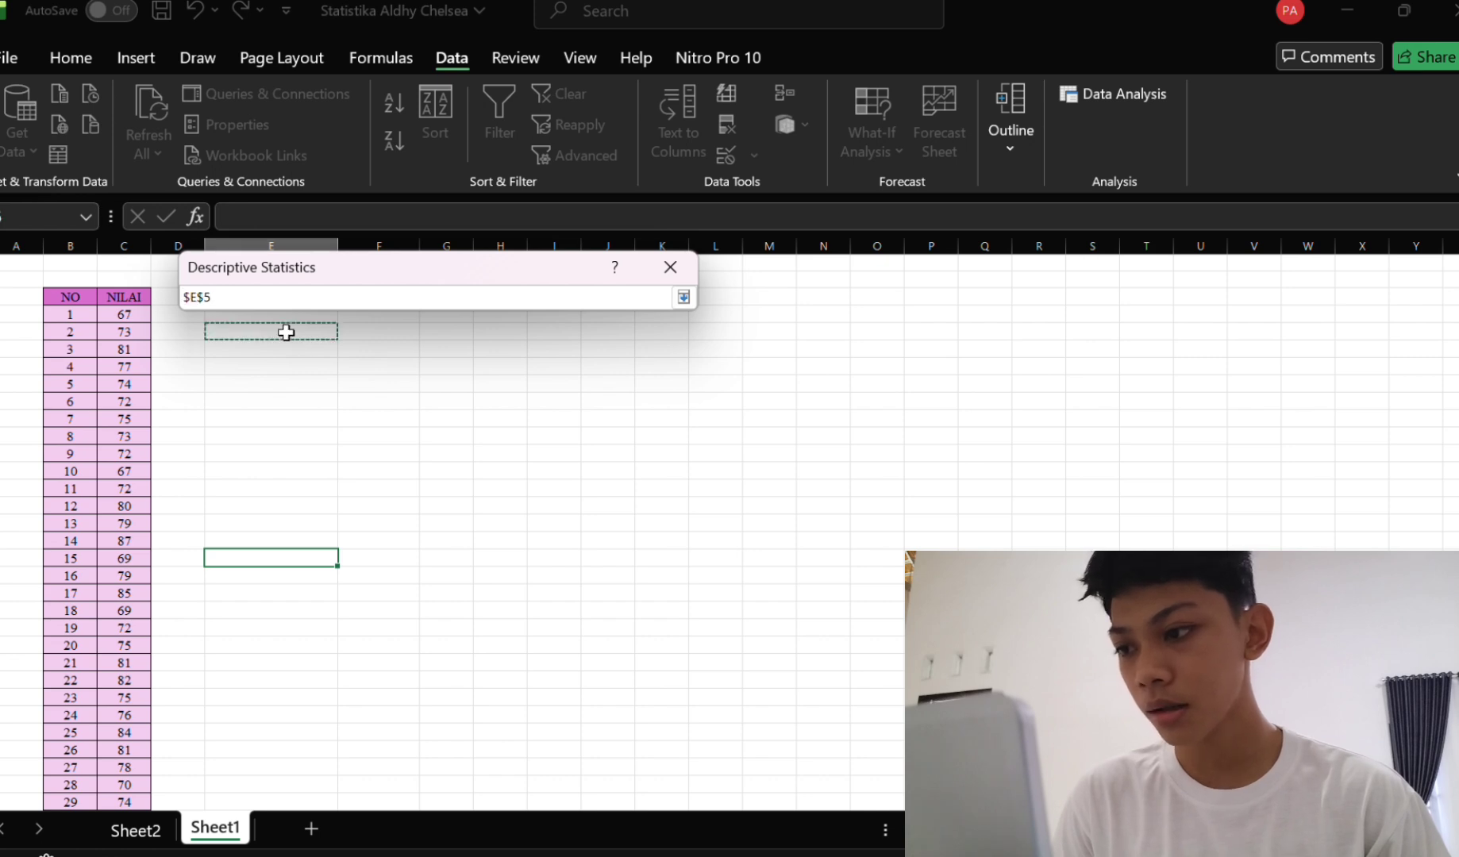
key(Return)
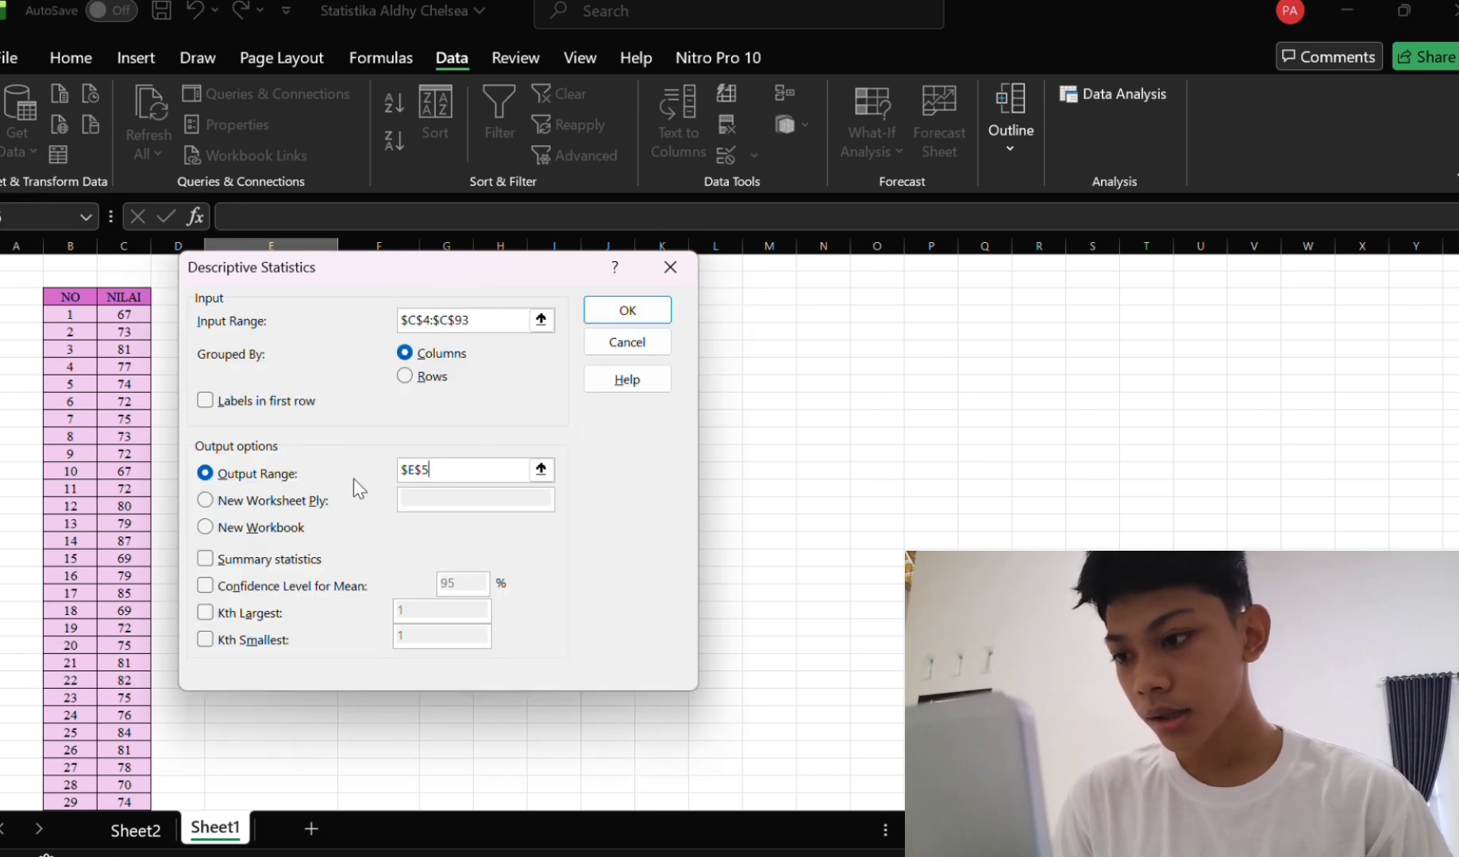
Include summary statistics, a 95% confidence level for the mean, Kth Largest 1 and Kth Smallest 1, and generate the output.
click(217, 561)
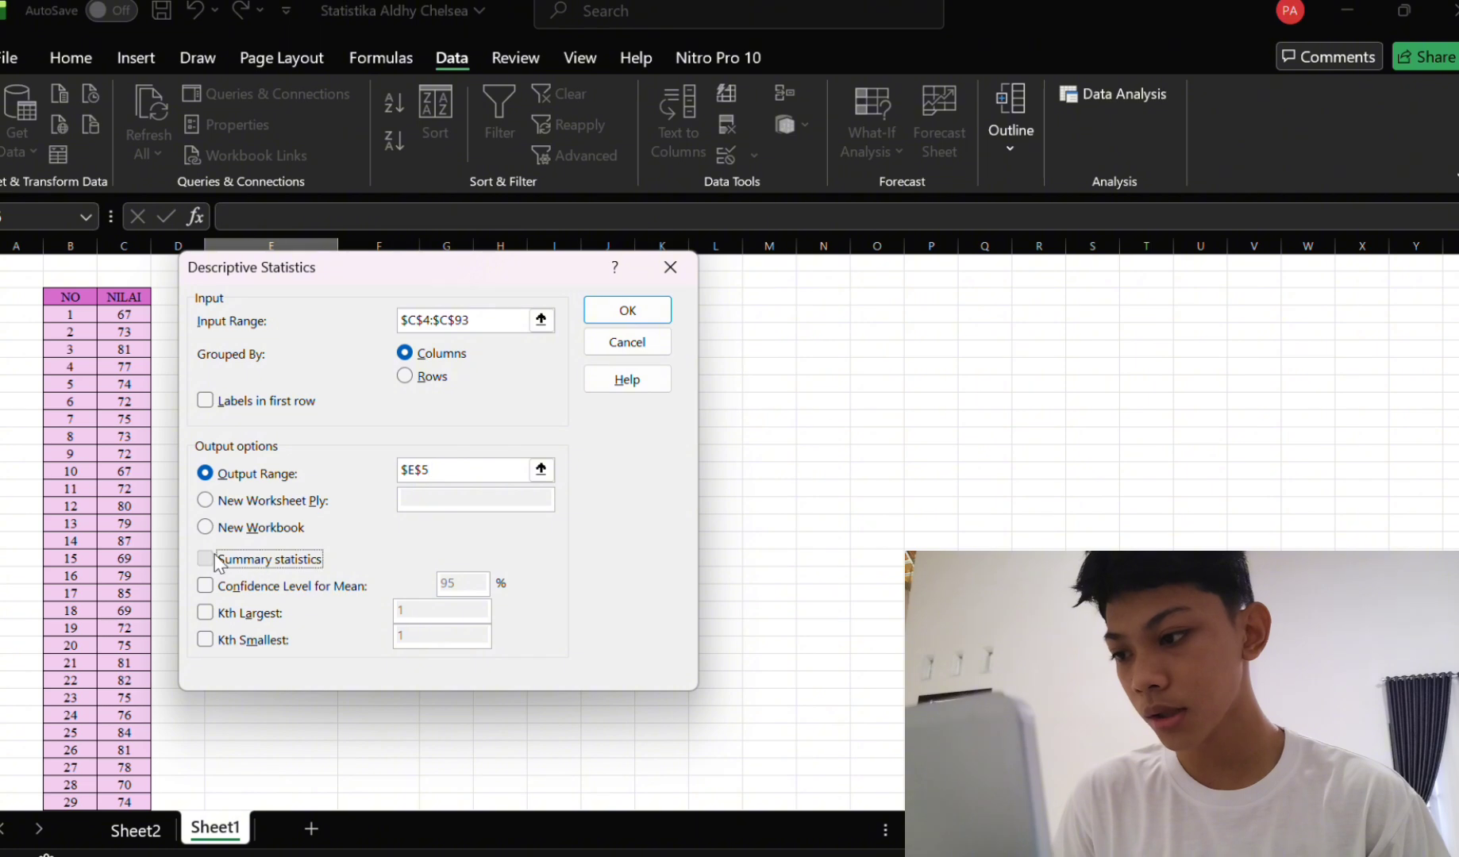
click(205, 586)
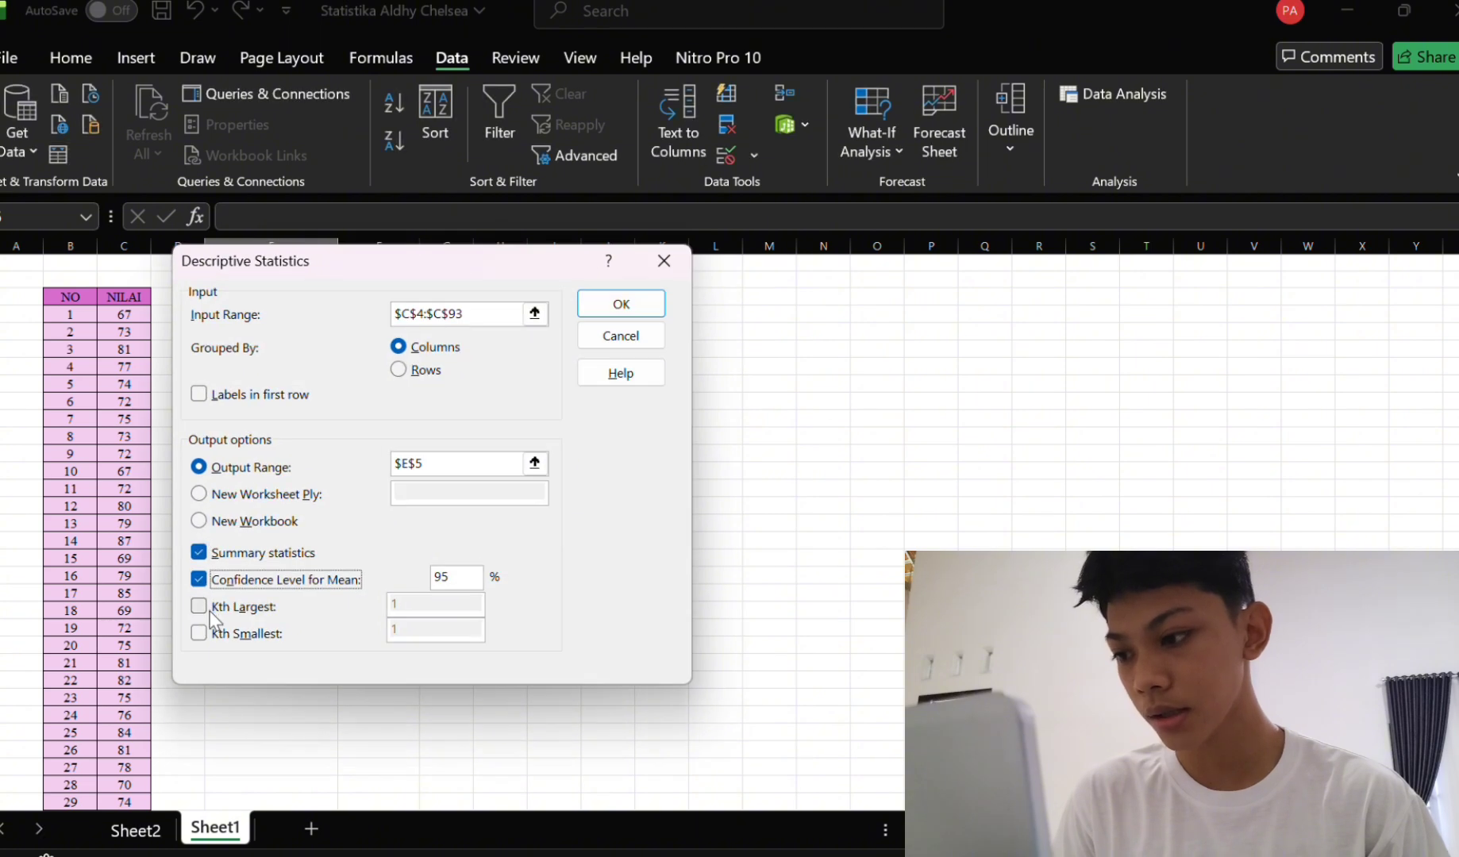
click(205, 608)
click(197, 633)
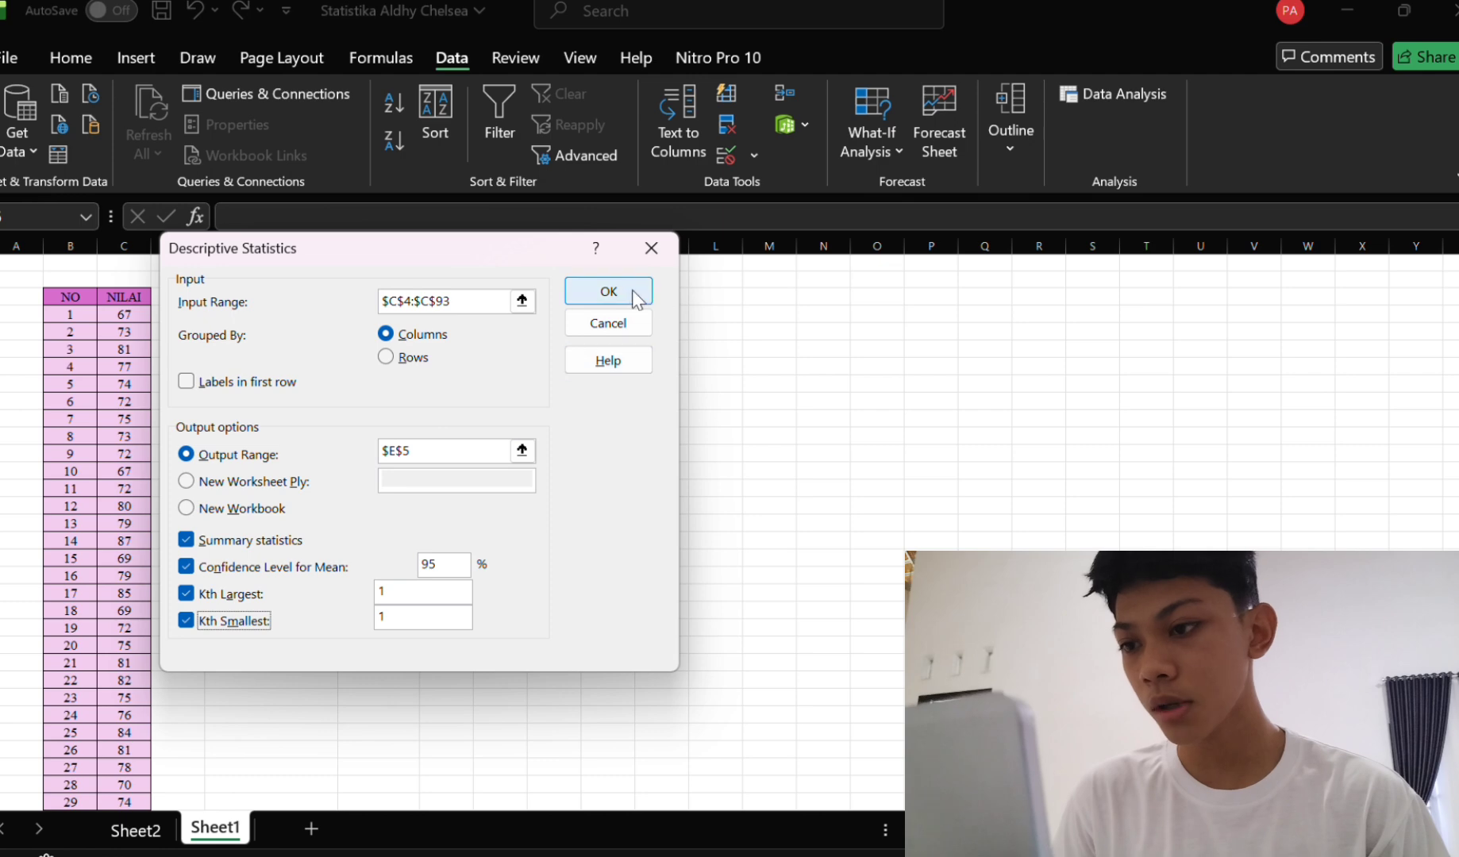
click(609, 292)
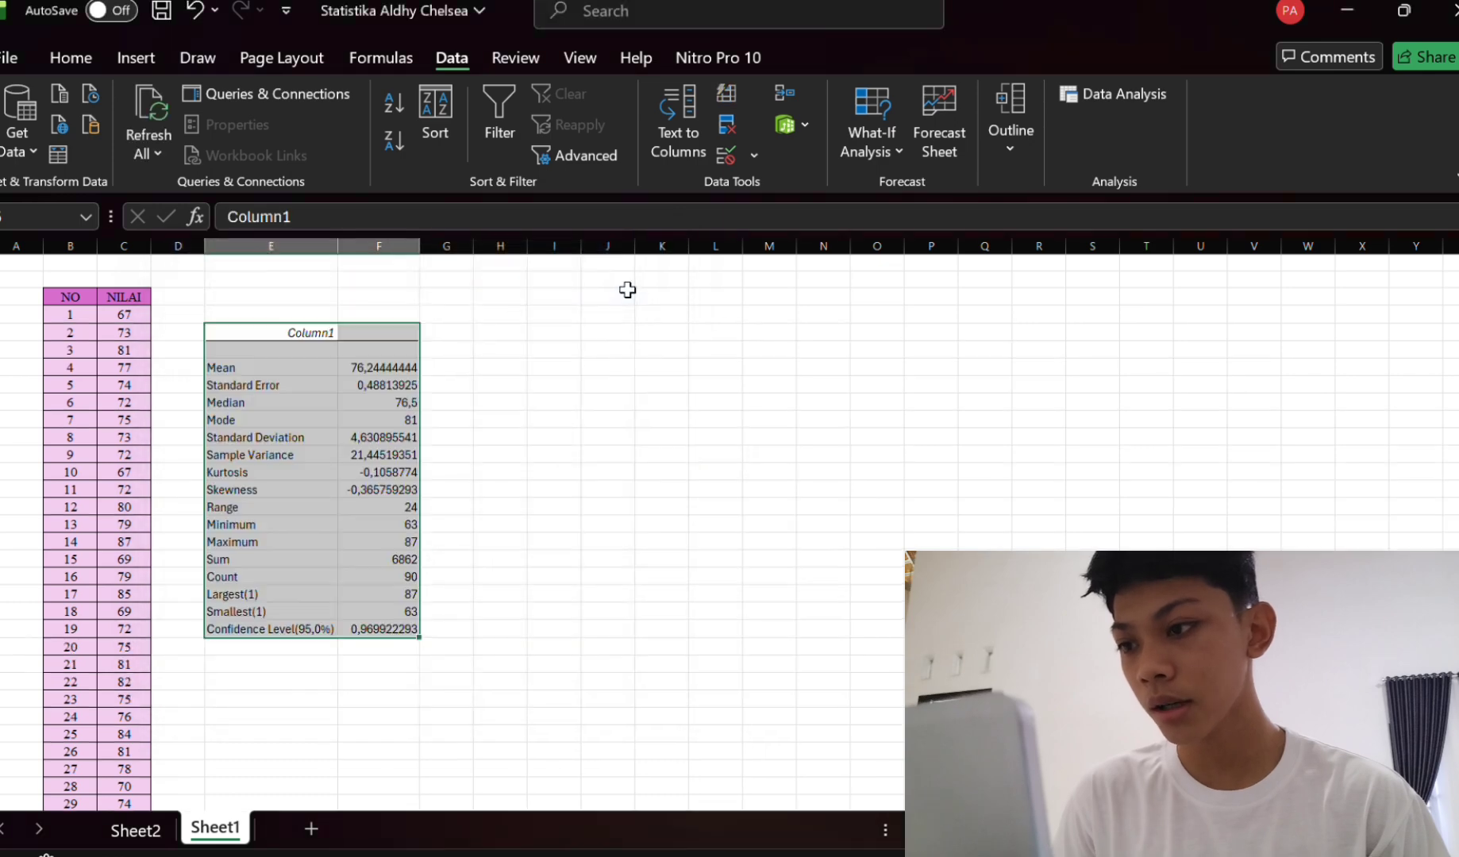
click(486, 430)
scroll(346, 408, up, 2)
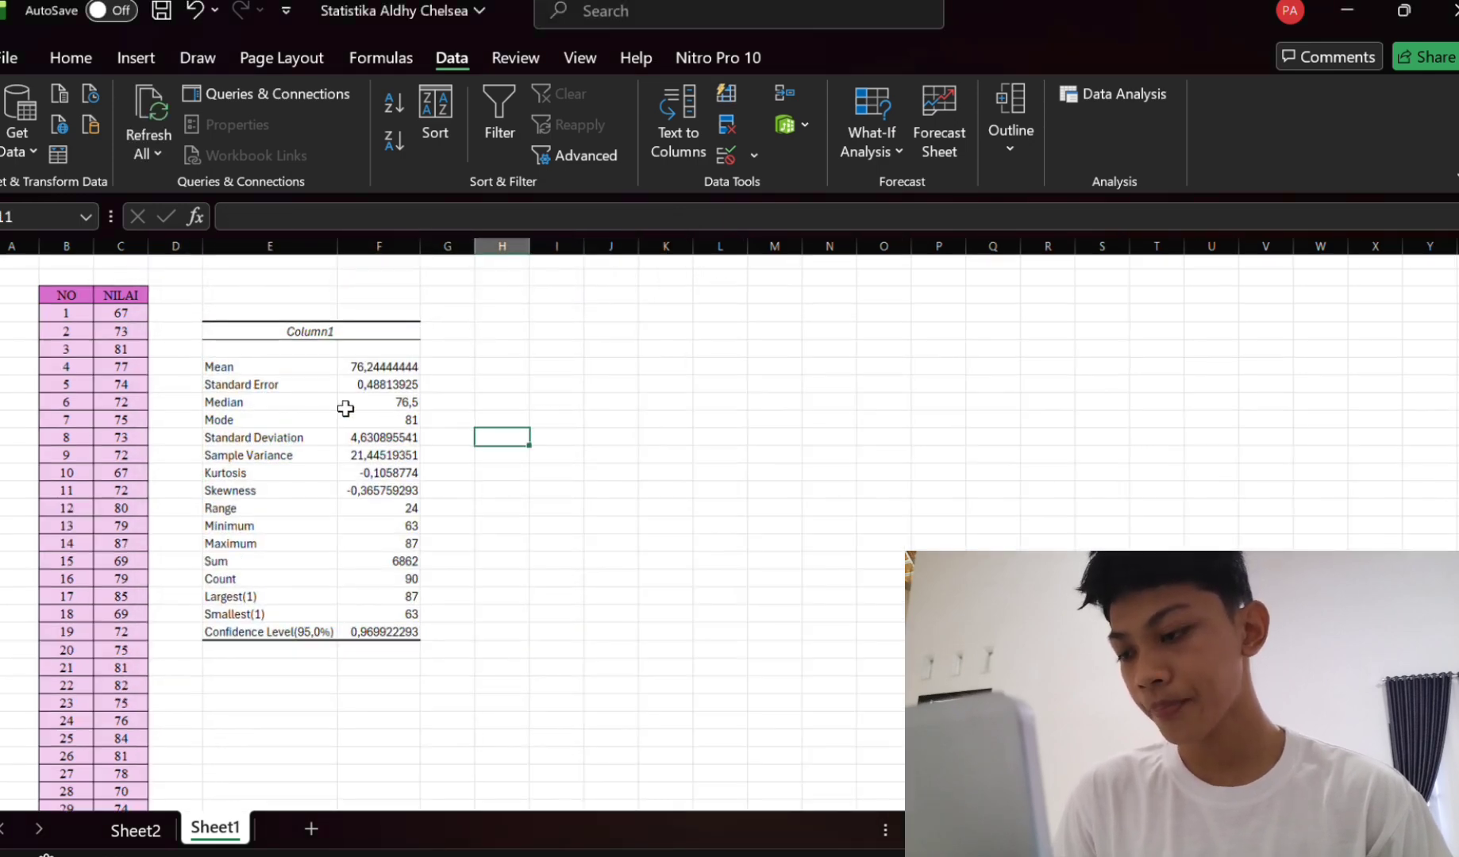
Fill the statistics table E5:F22 with the light pink theme color and apply all borders to it.
drag(228, 323, 423, 674)
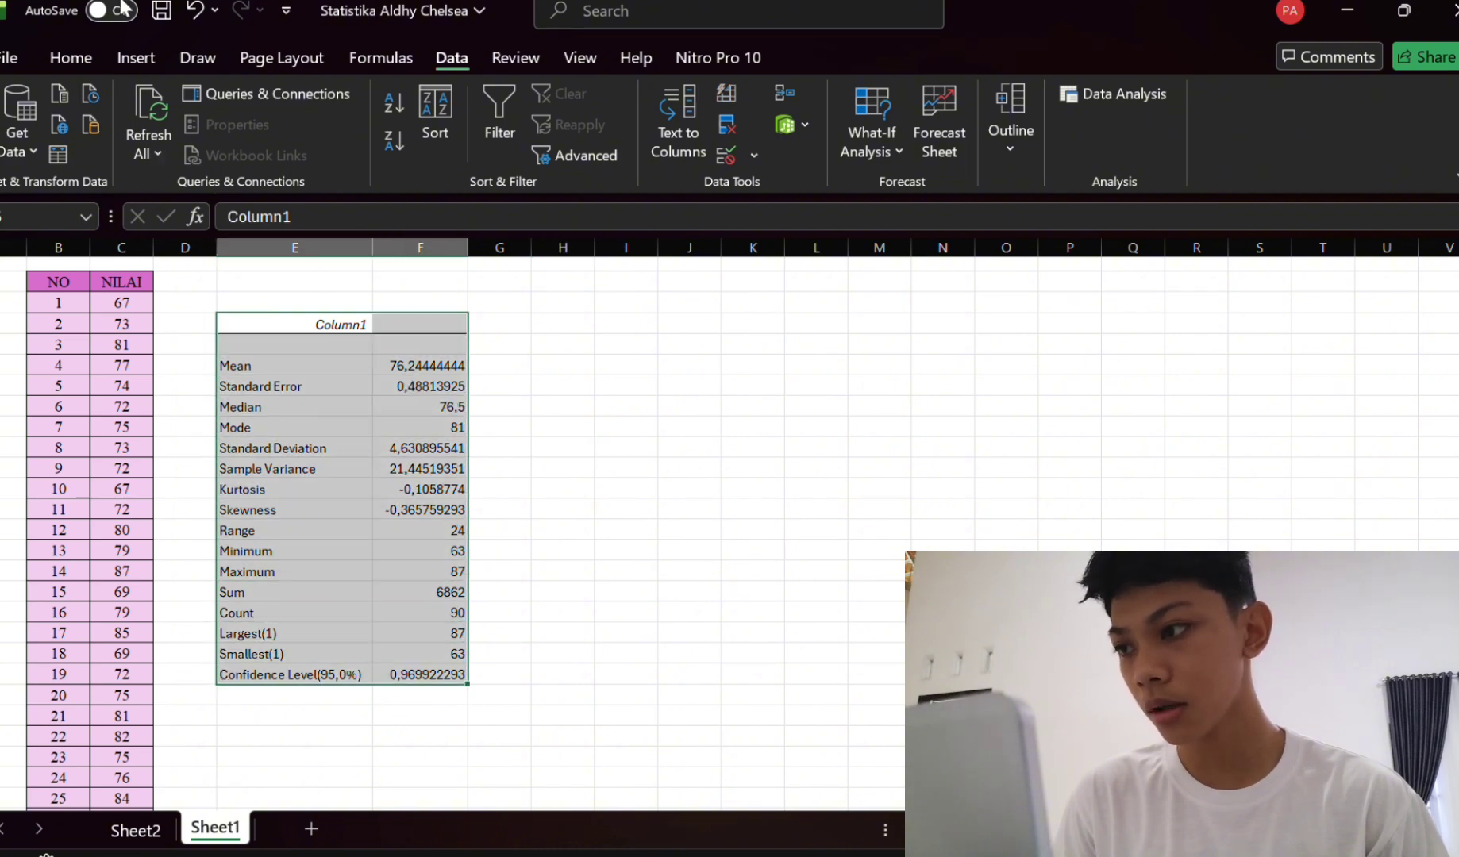
click(71, 55)
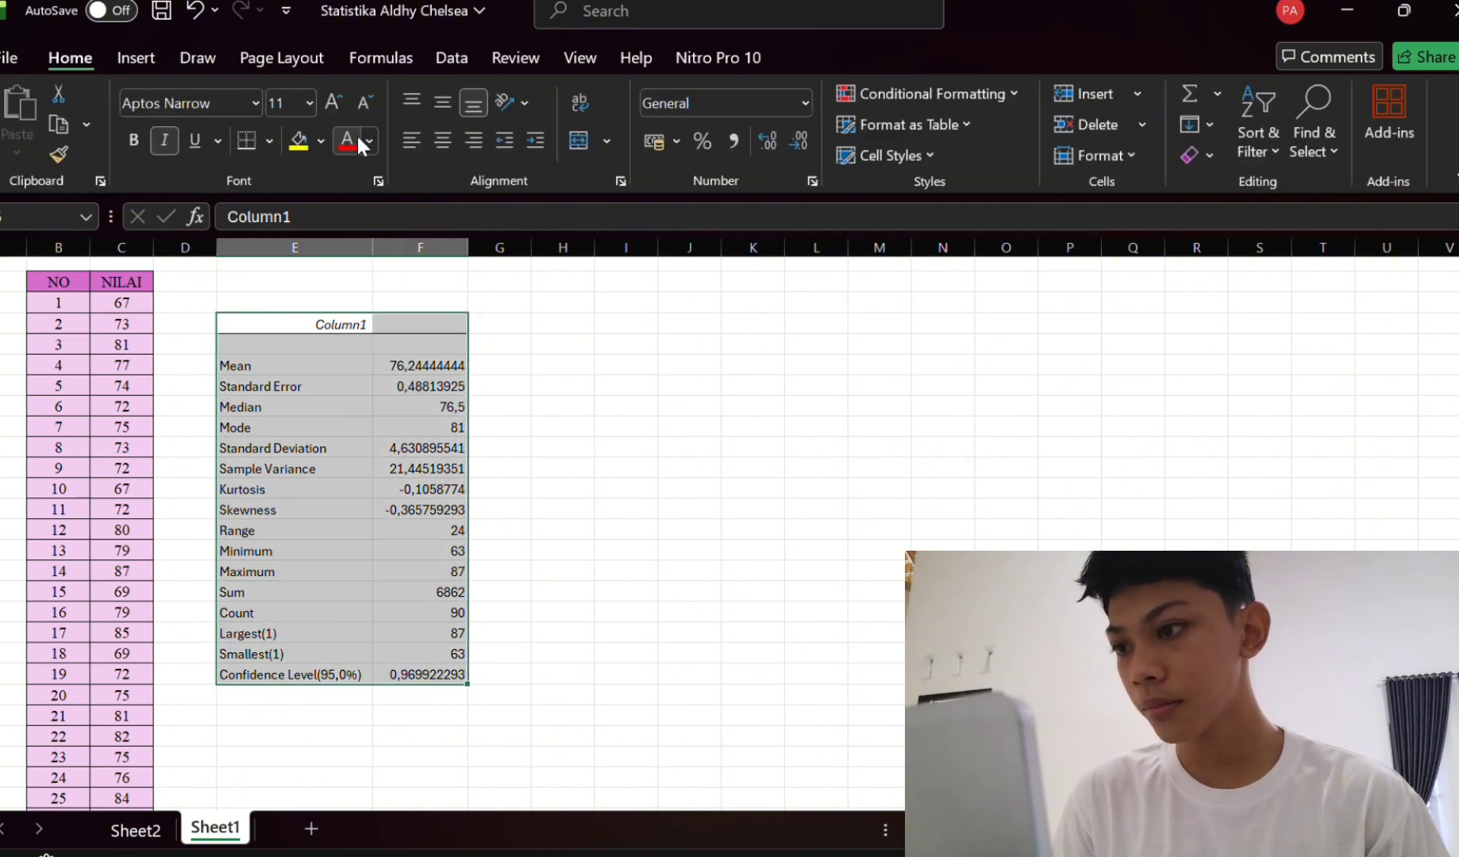
click(321, 140)
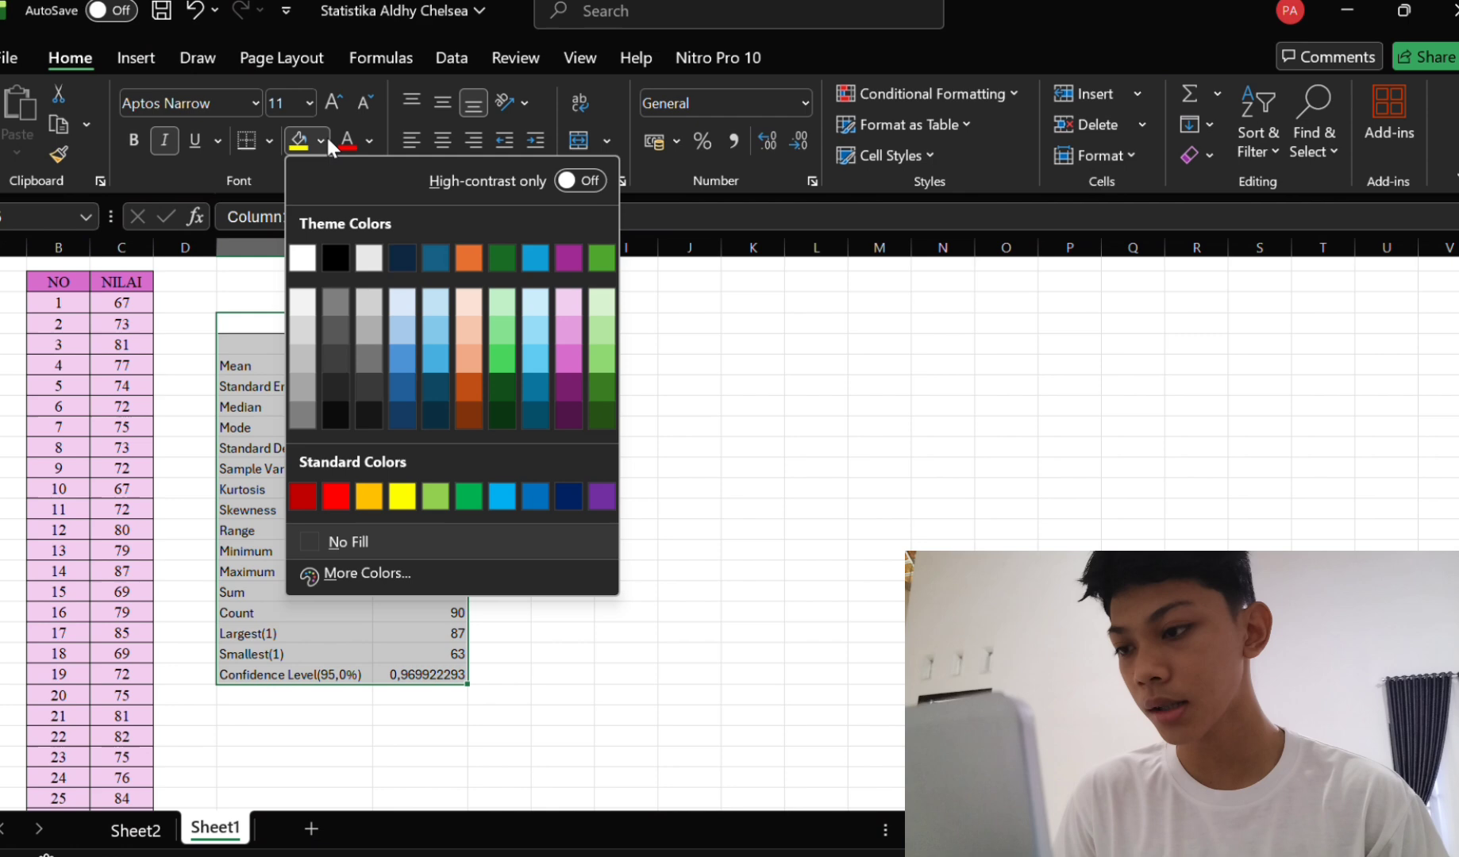
click(562, 301)
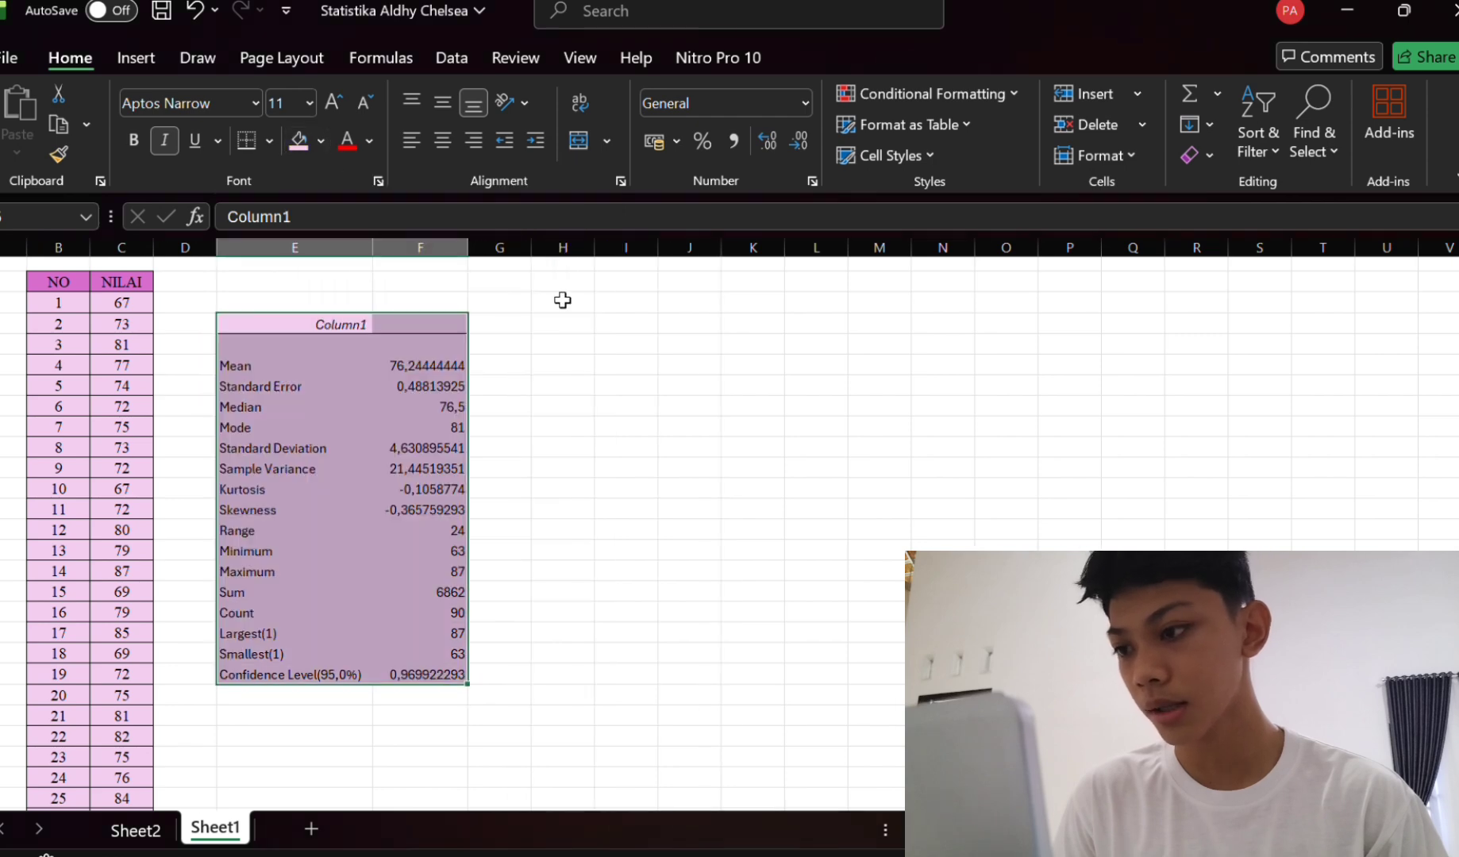
click(277, 140)
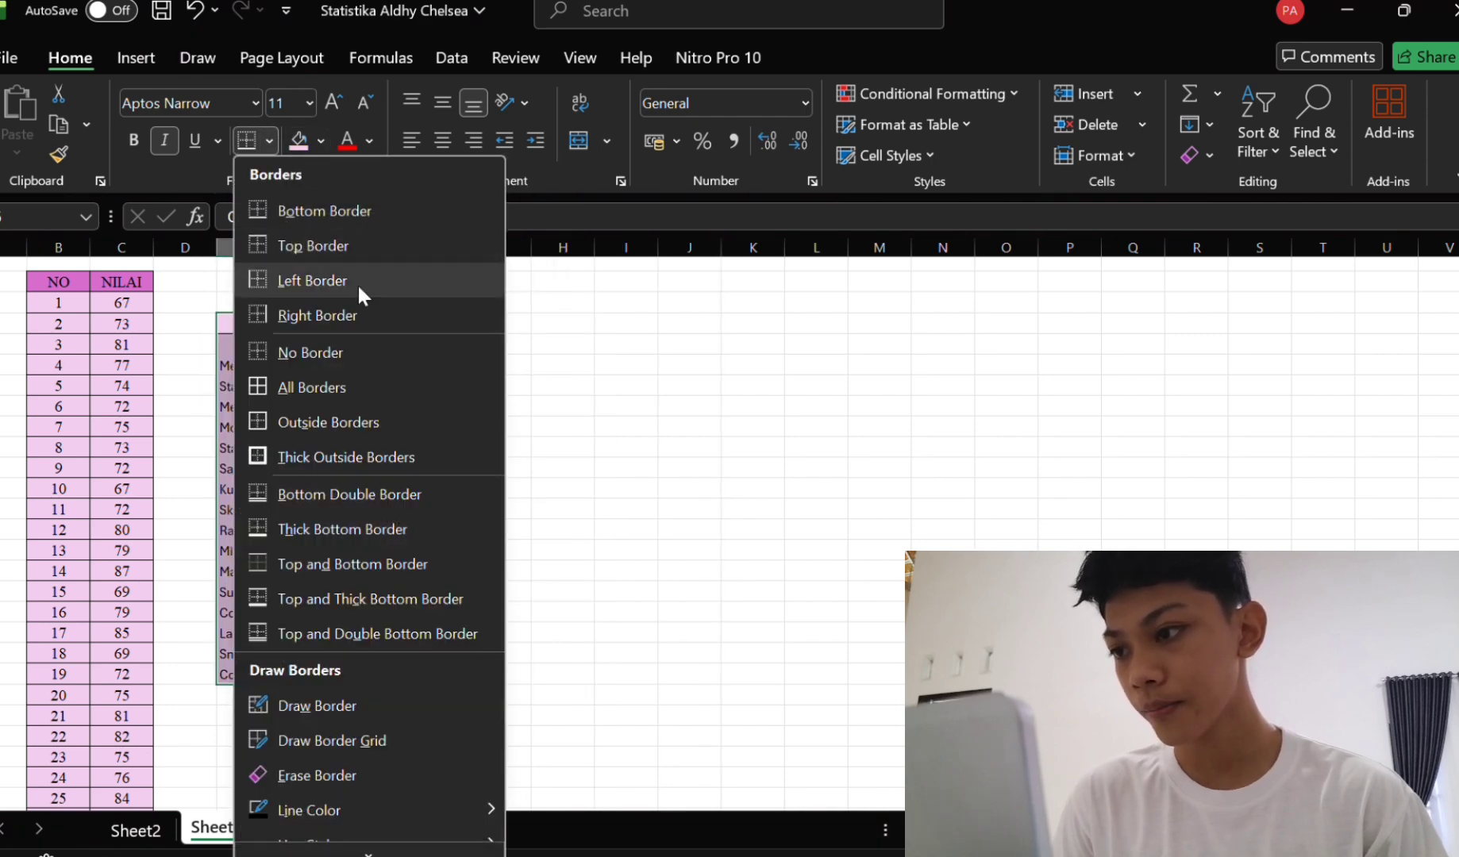
click(333, 387)
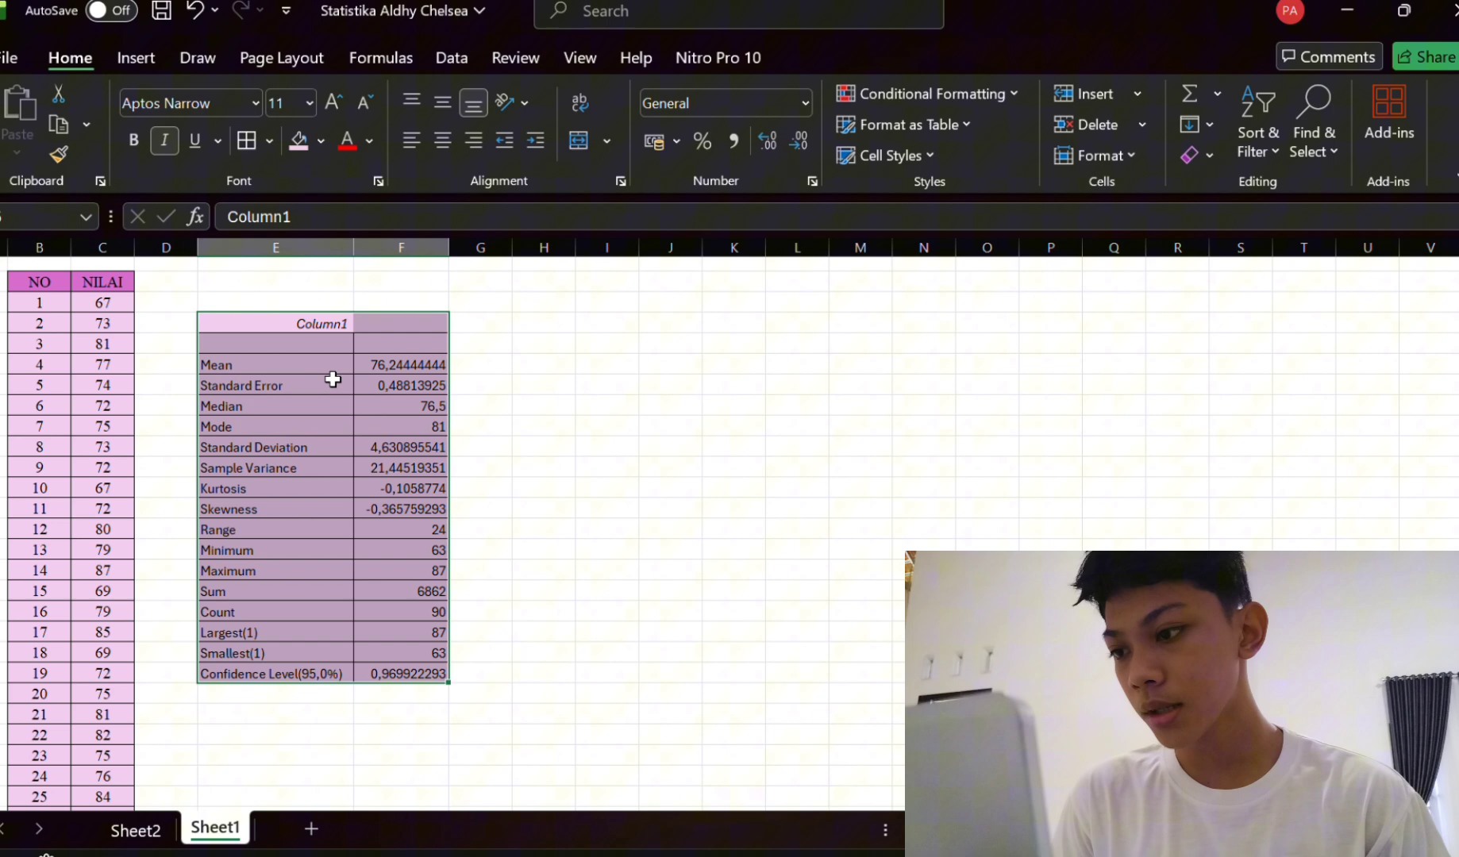
click(499, 306)
Fill the Column1 header row of the statistics table with the darker pink used on the NO and NILAI headers.
drag(290, 333, 381, 319)
click(320, 139)
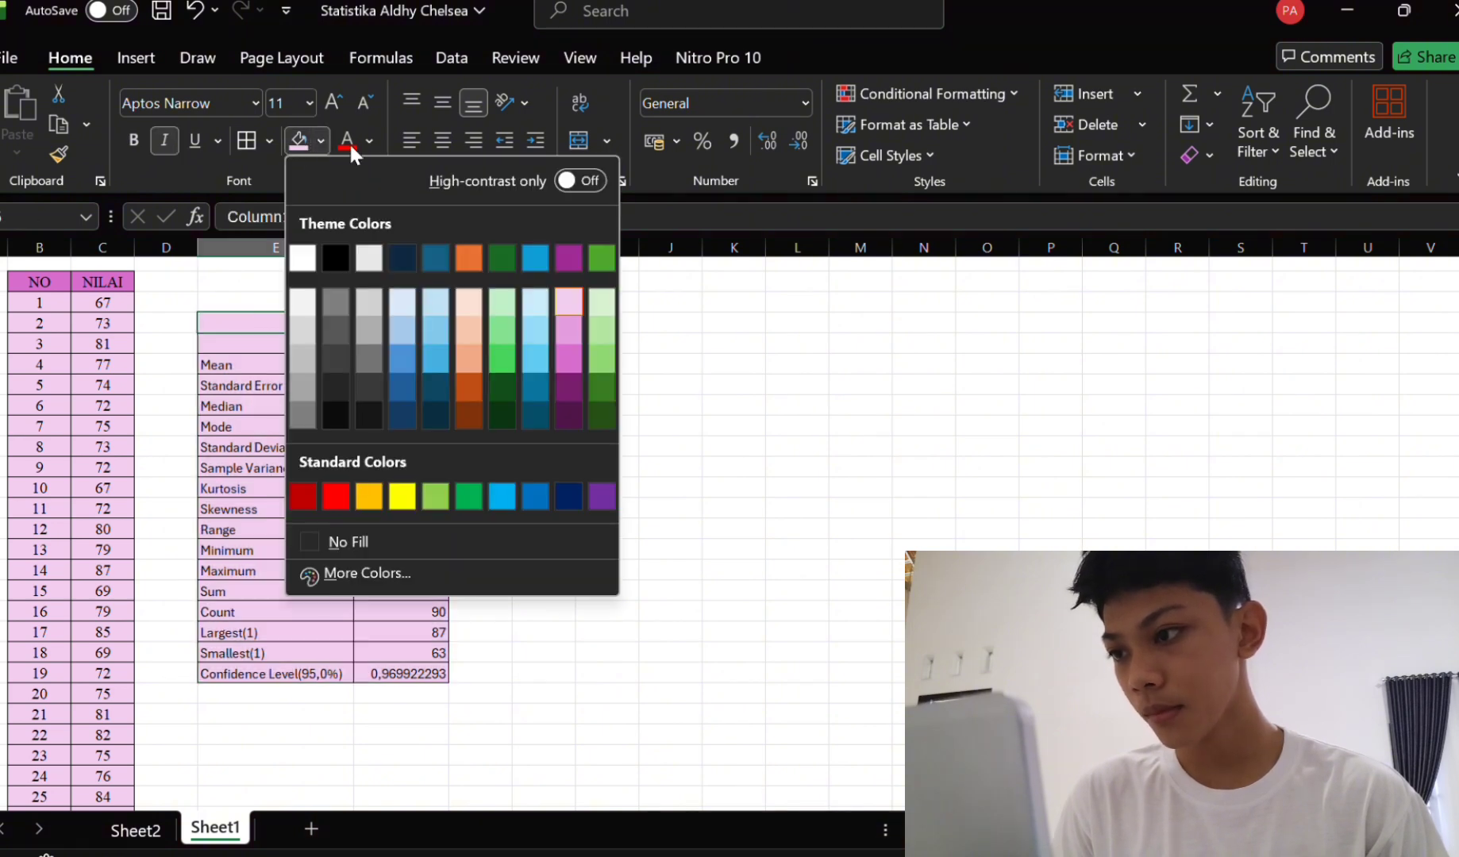
click(566, 361)
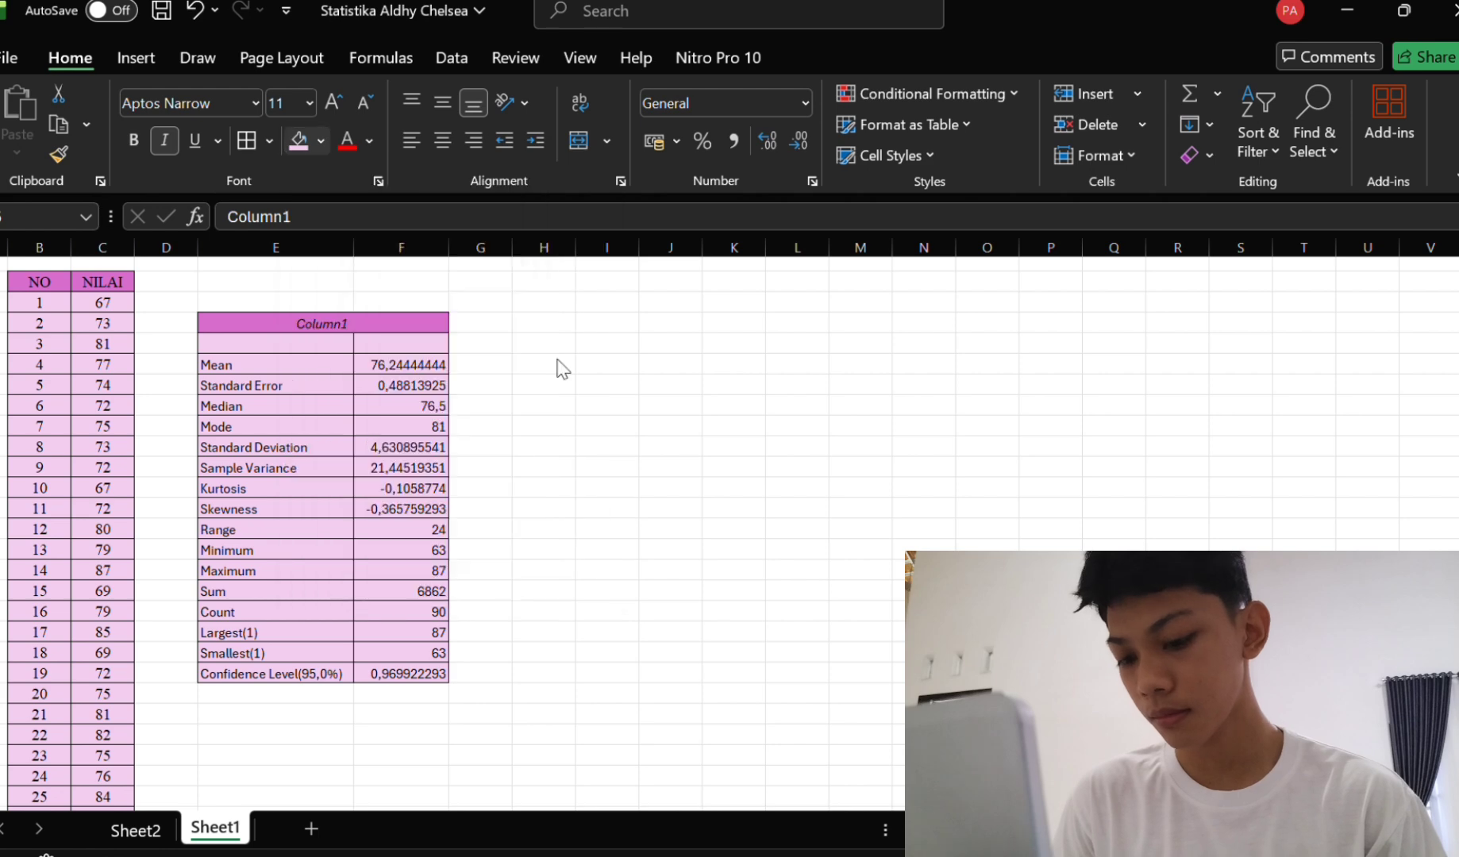
click(551, 418)
scroll(505, 410, up, 2)
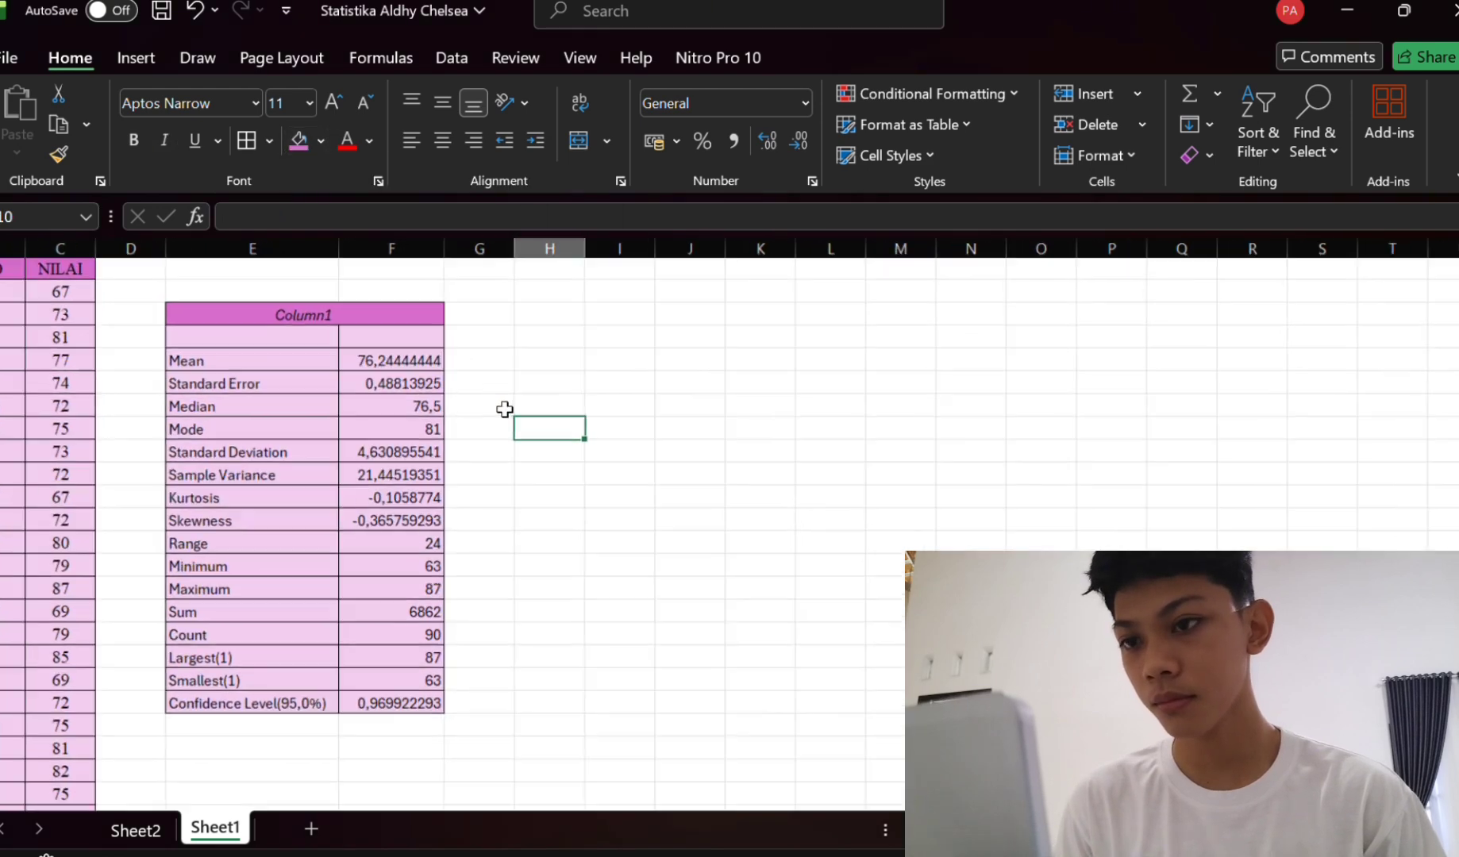
Set the font of the whole statistics table E5:F22 to Times New Roman, size 12.
drag(210, 318, 446, 702)
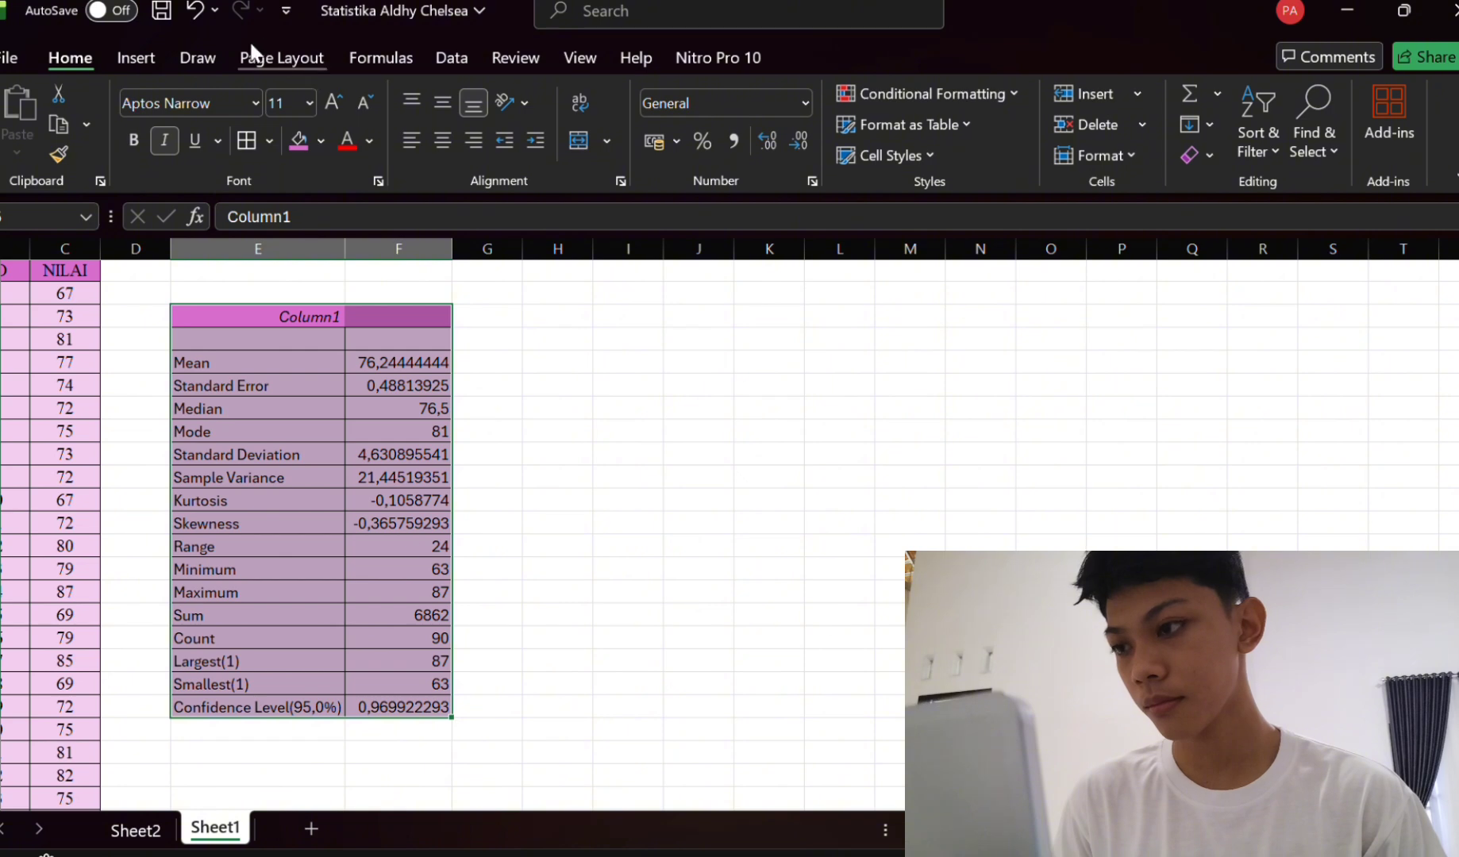
click(253, 99)
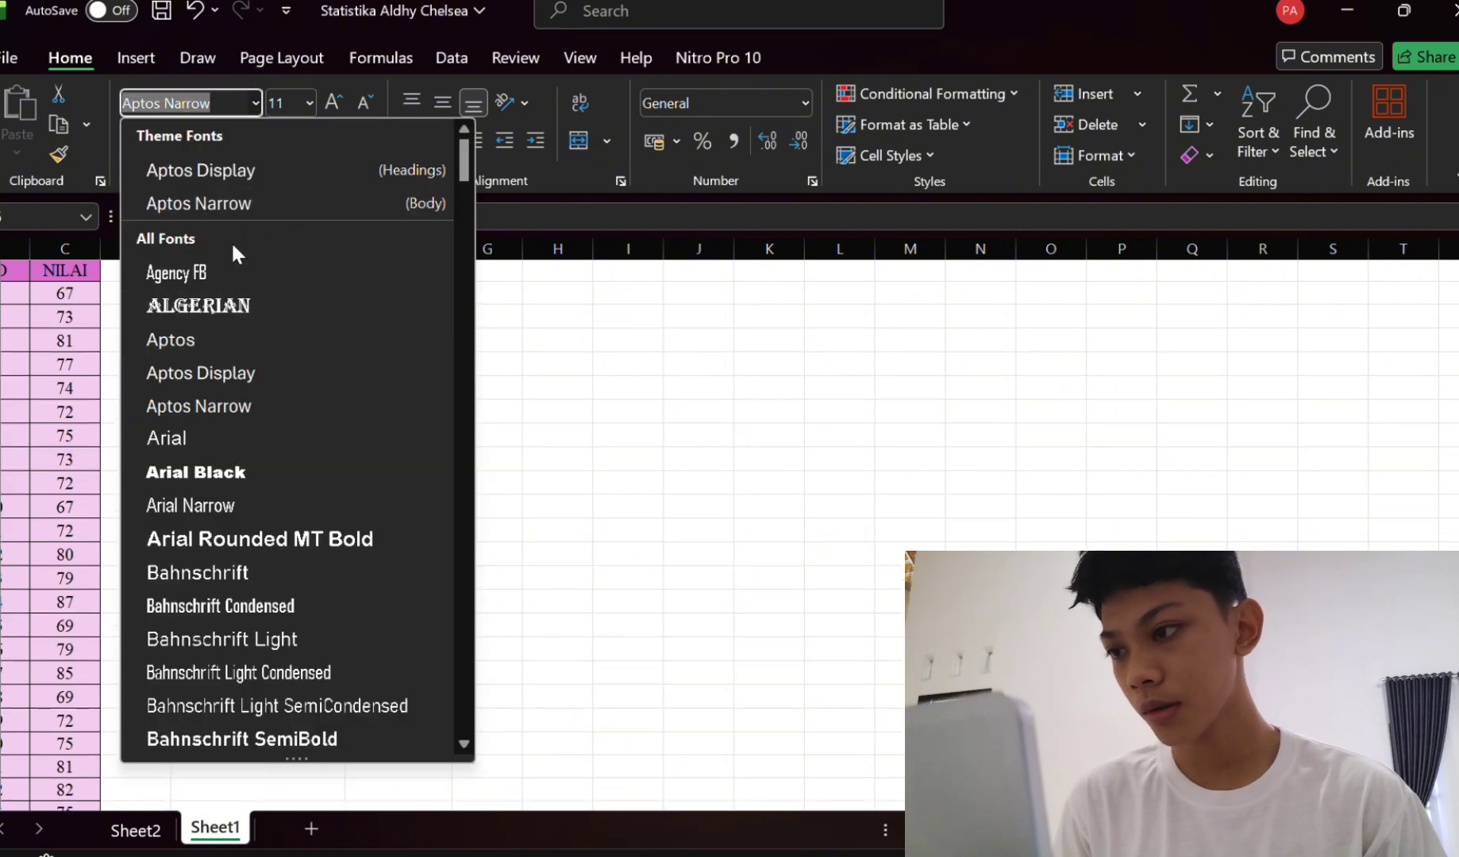
text(Times New Roman)
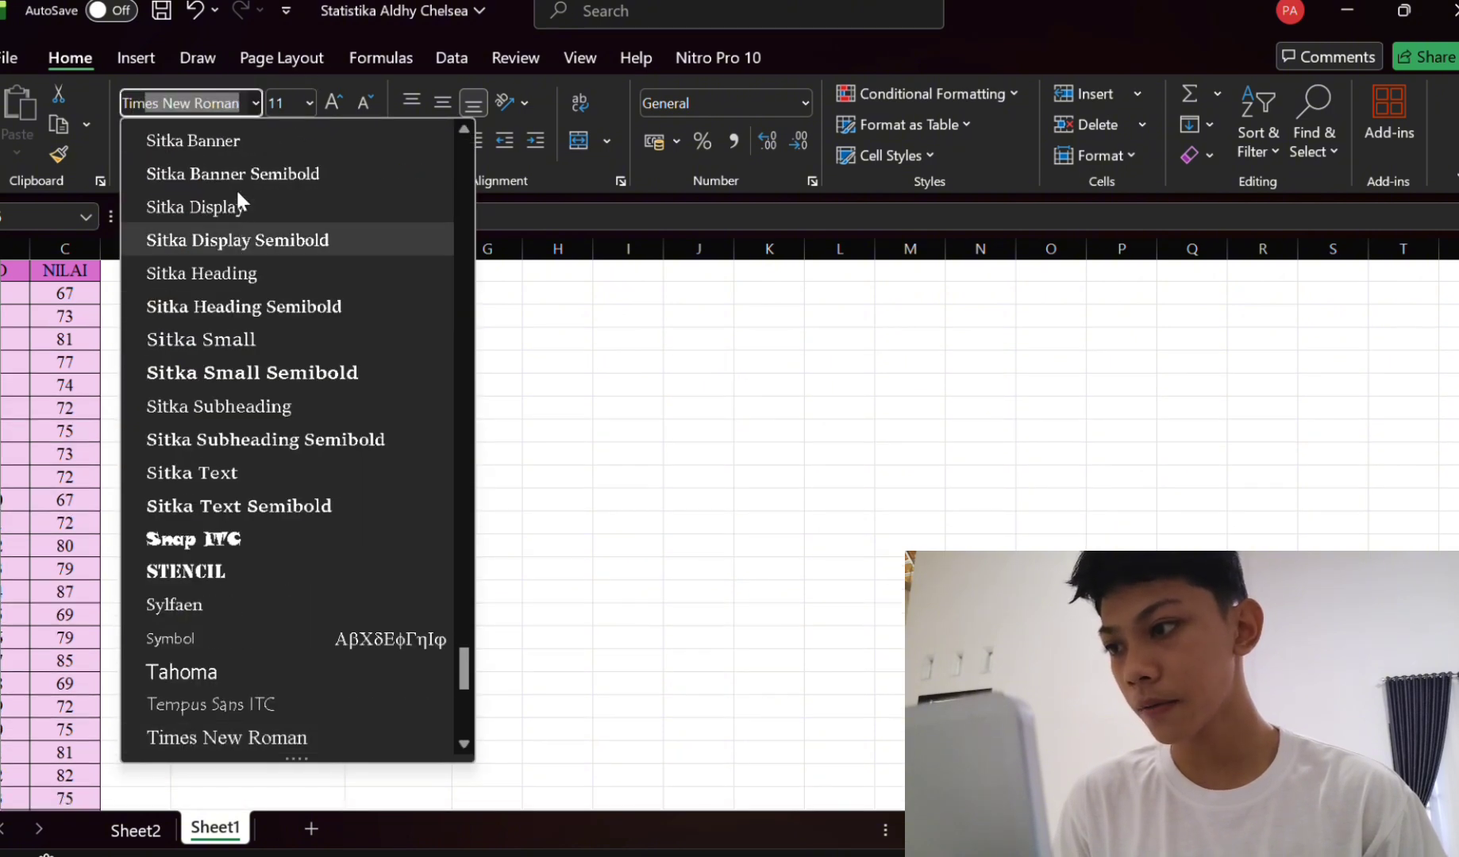
key(Return)
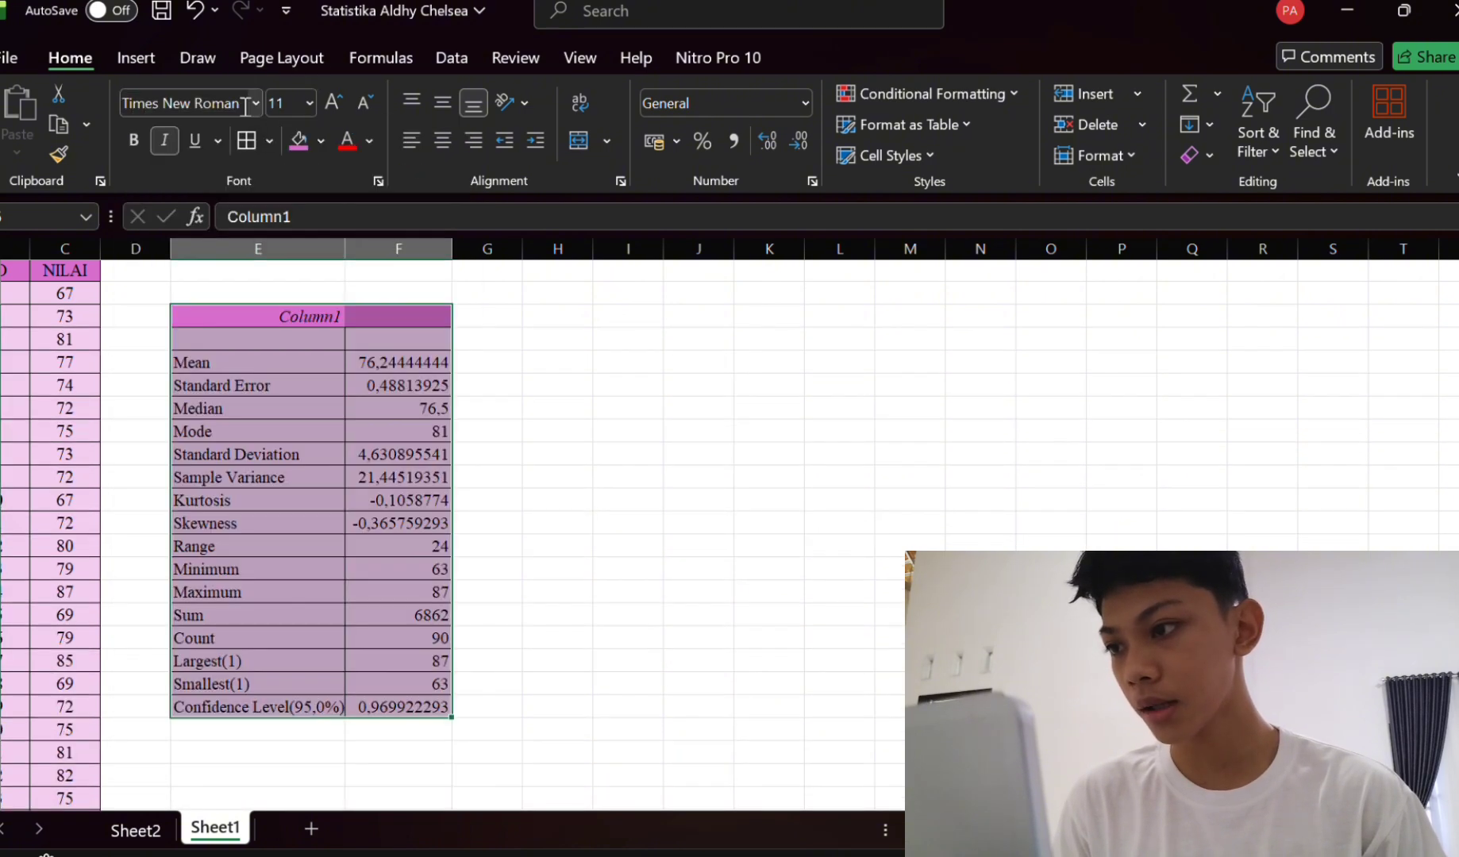
click(309, 102)
click(294, 237)
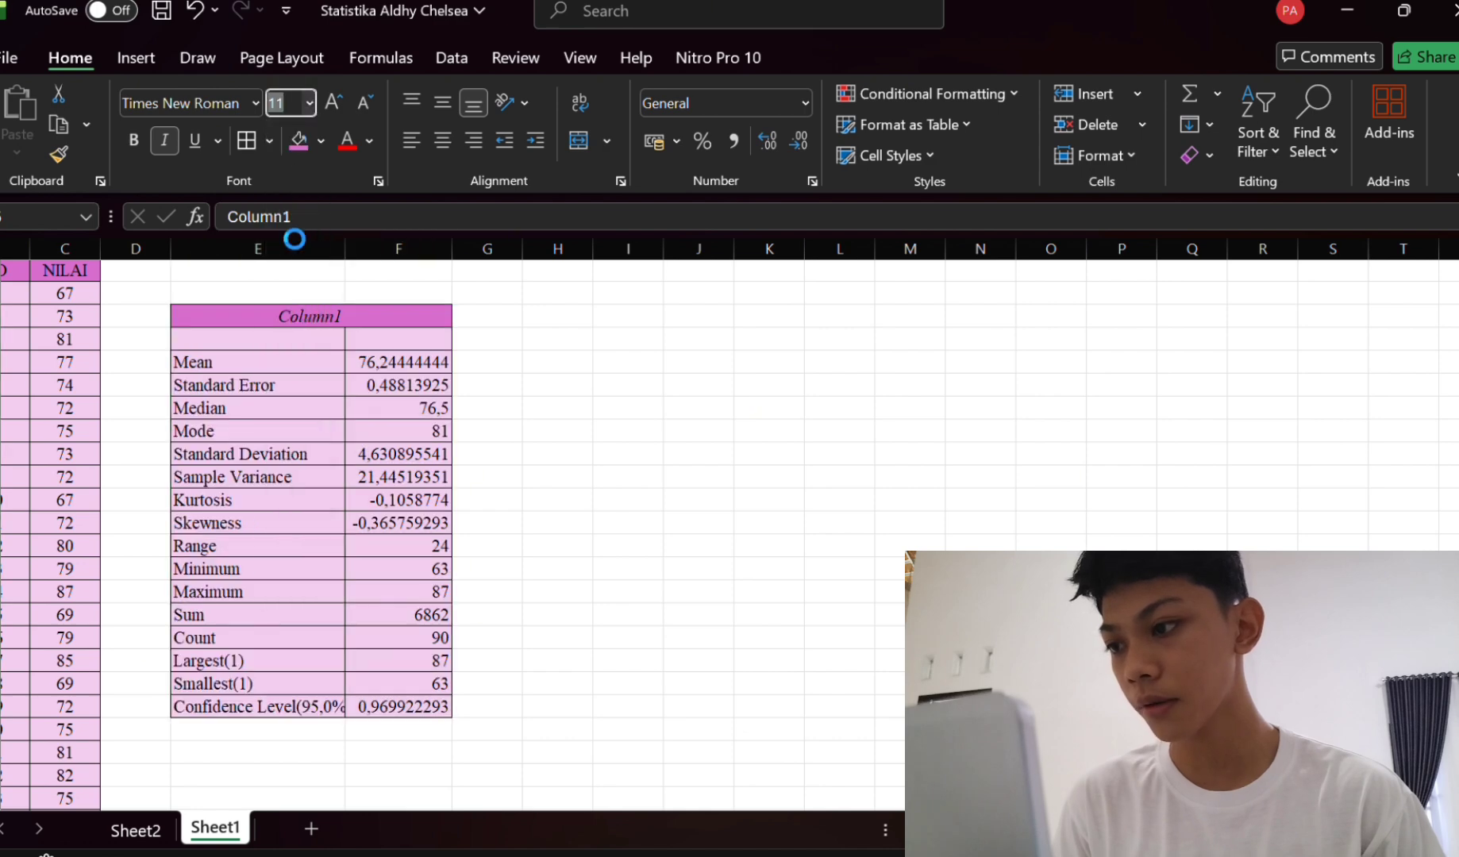
key(Return)
scroll(338, 491, left, 1)
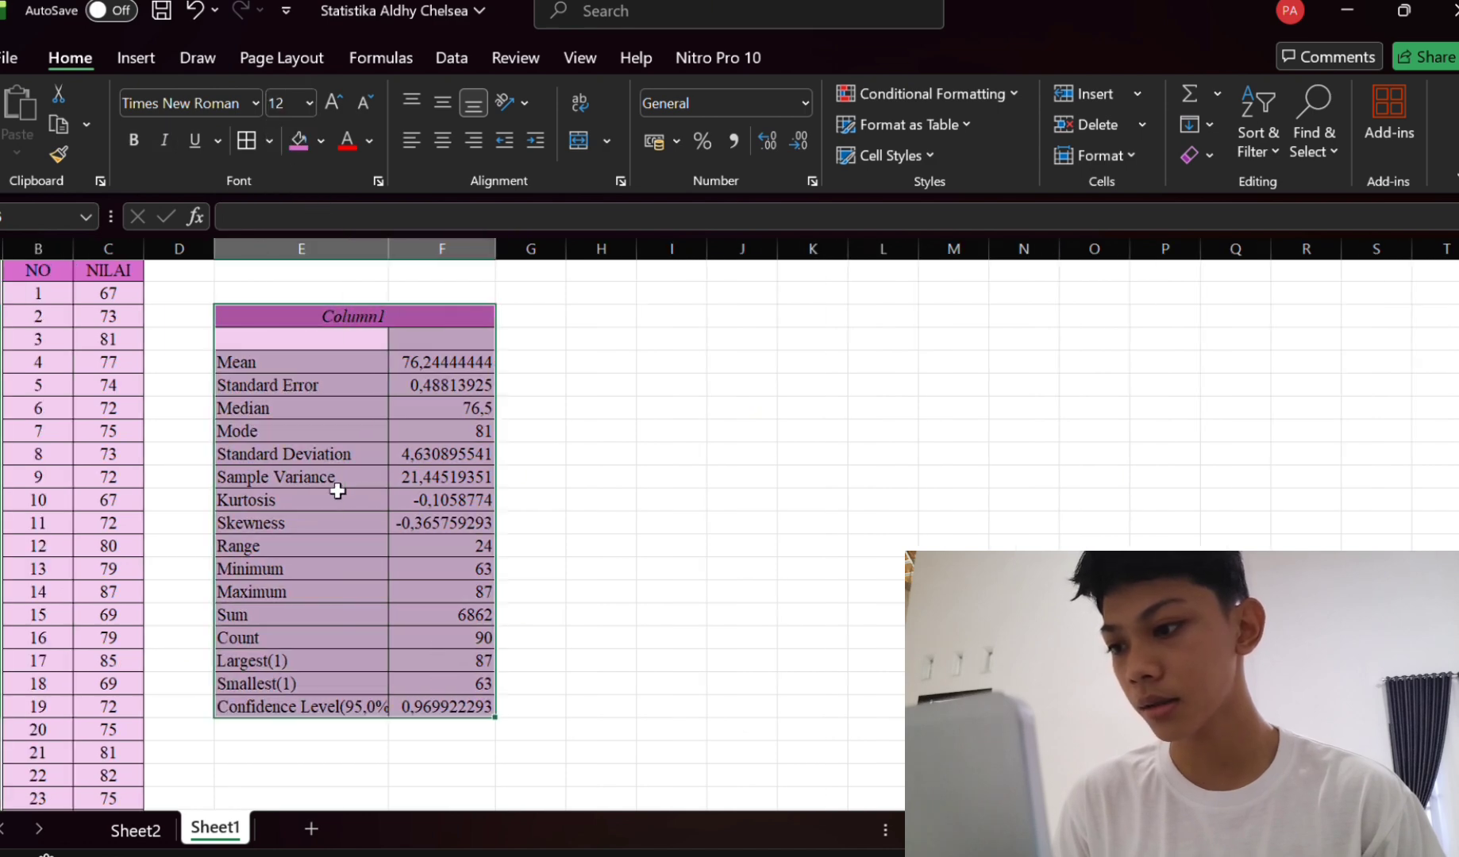
scroll(338, 492, left, 1)
scroll(337, 484, up, 2)
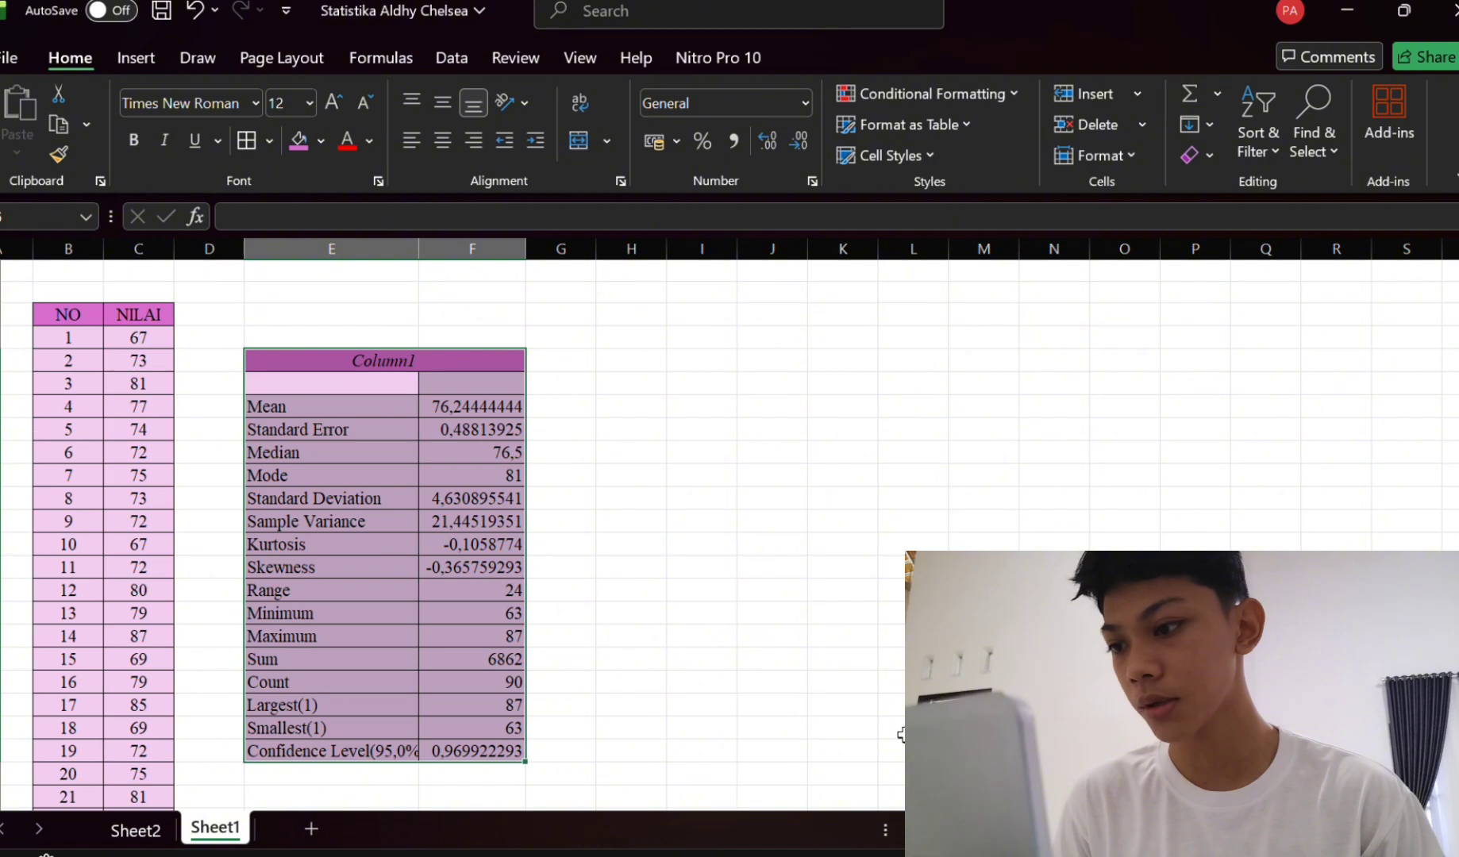
scroll(902, 735, down, 1)
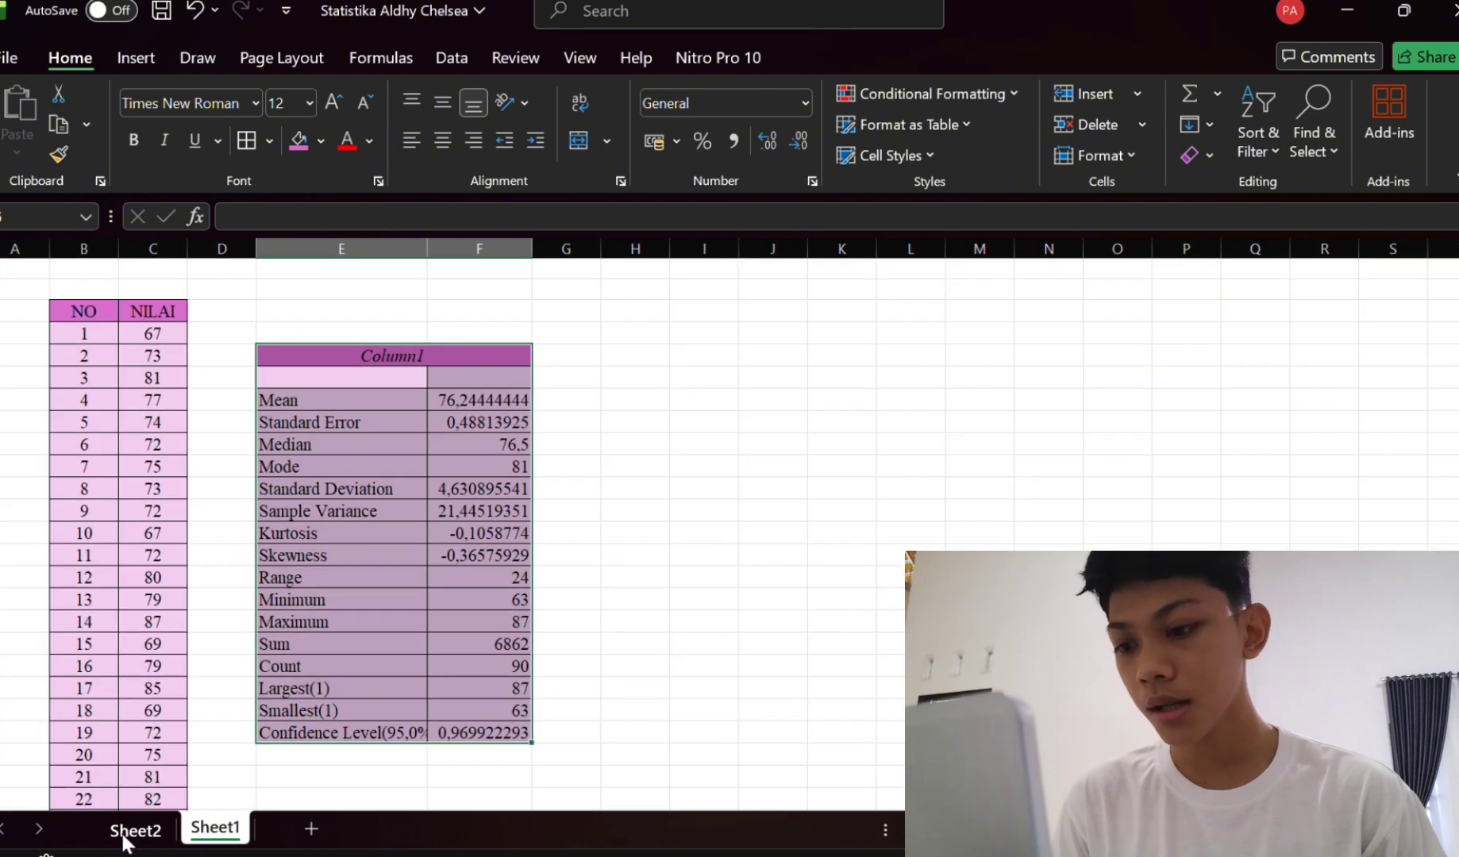
Copy the formatted statistics table from Sheet1 and paste it into Sheet2 starting at cell Q4.
click(127, 830)
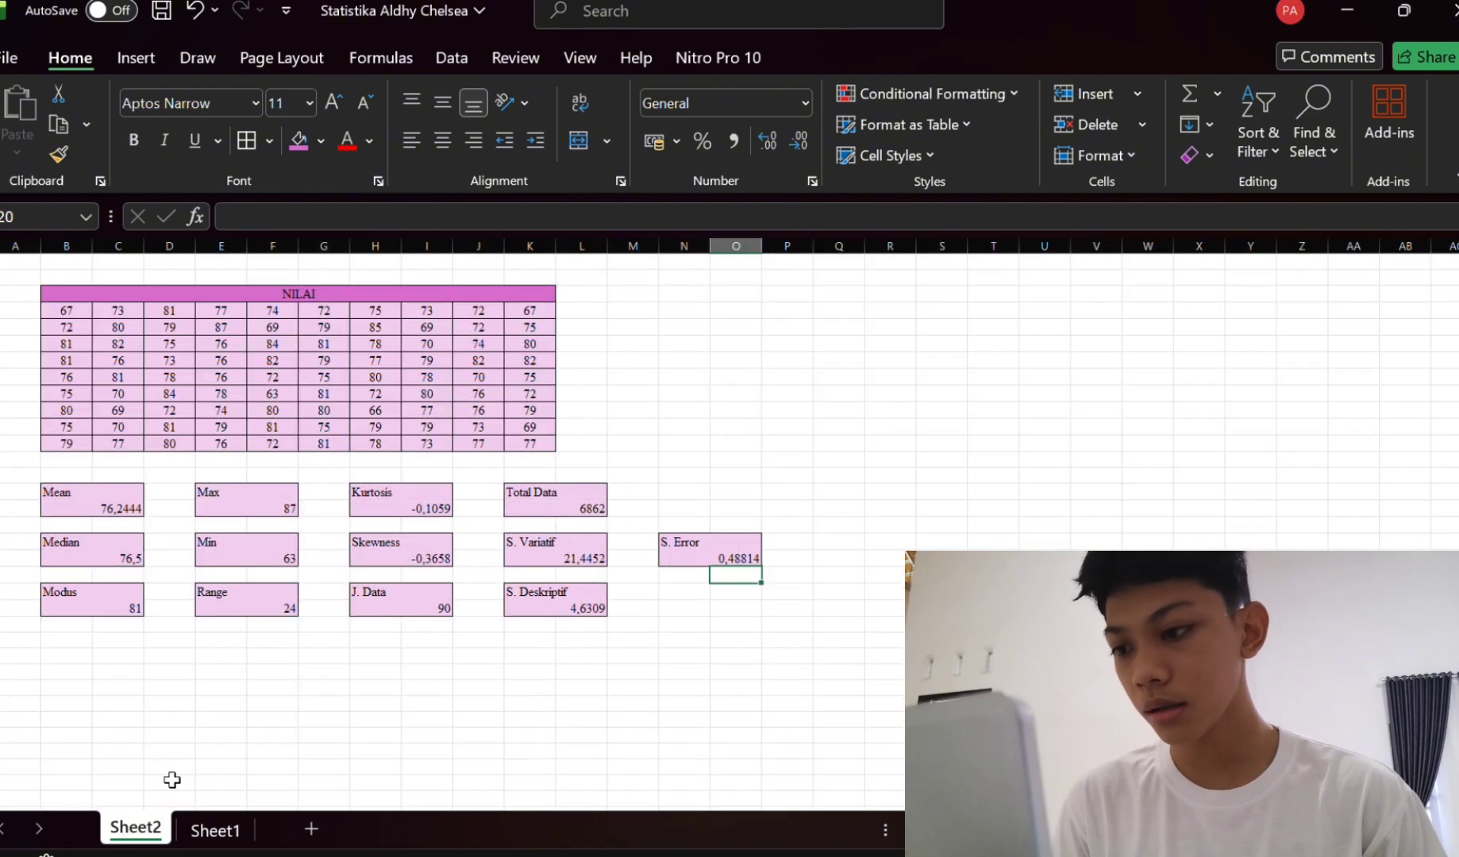
click(226, 831)
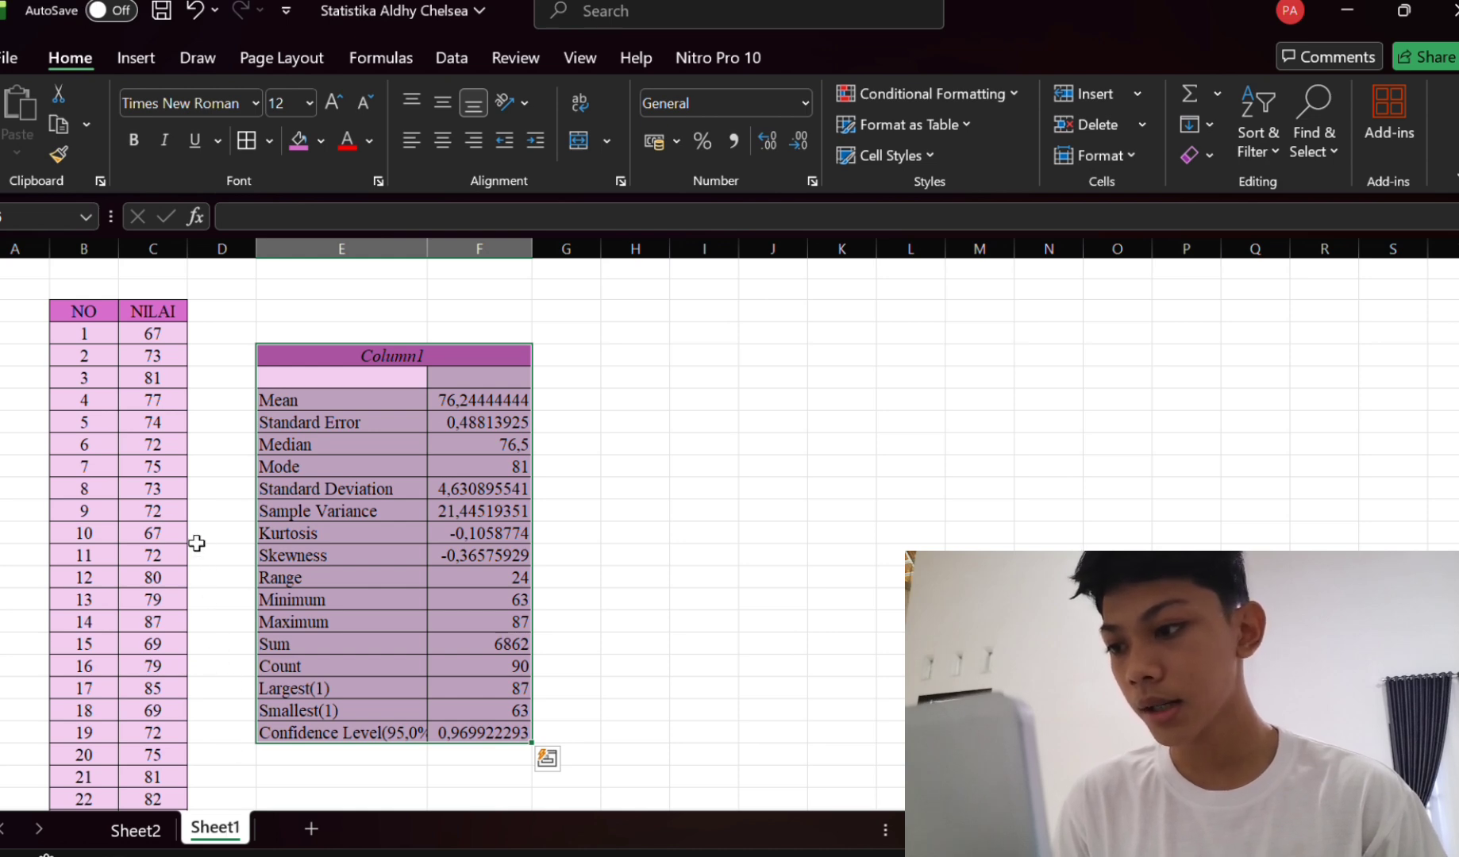
key(ctrl+c)
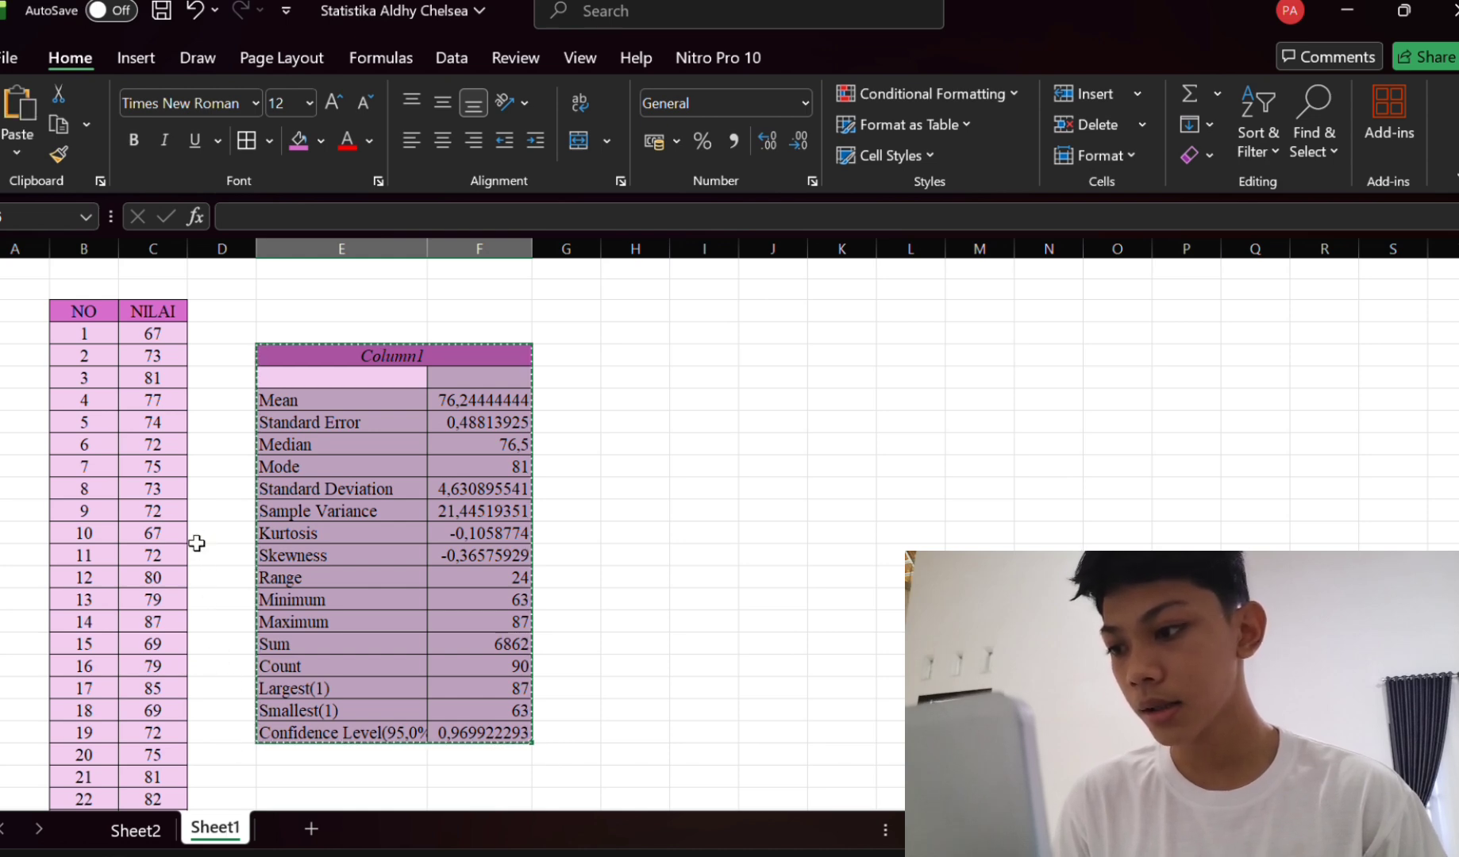
click(135, 830)
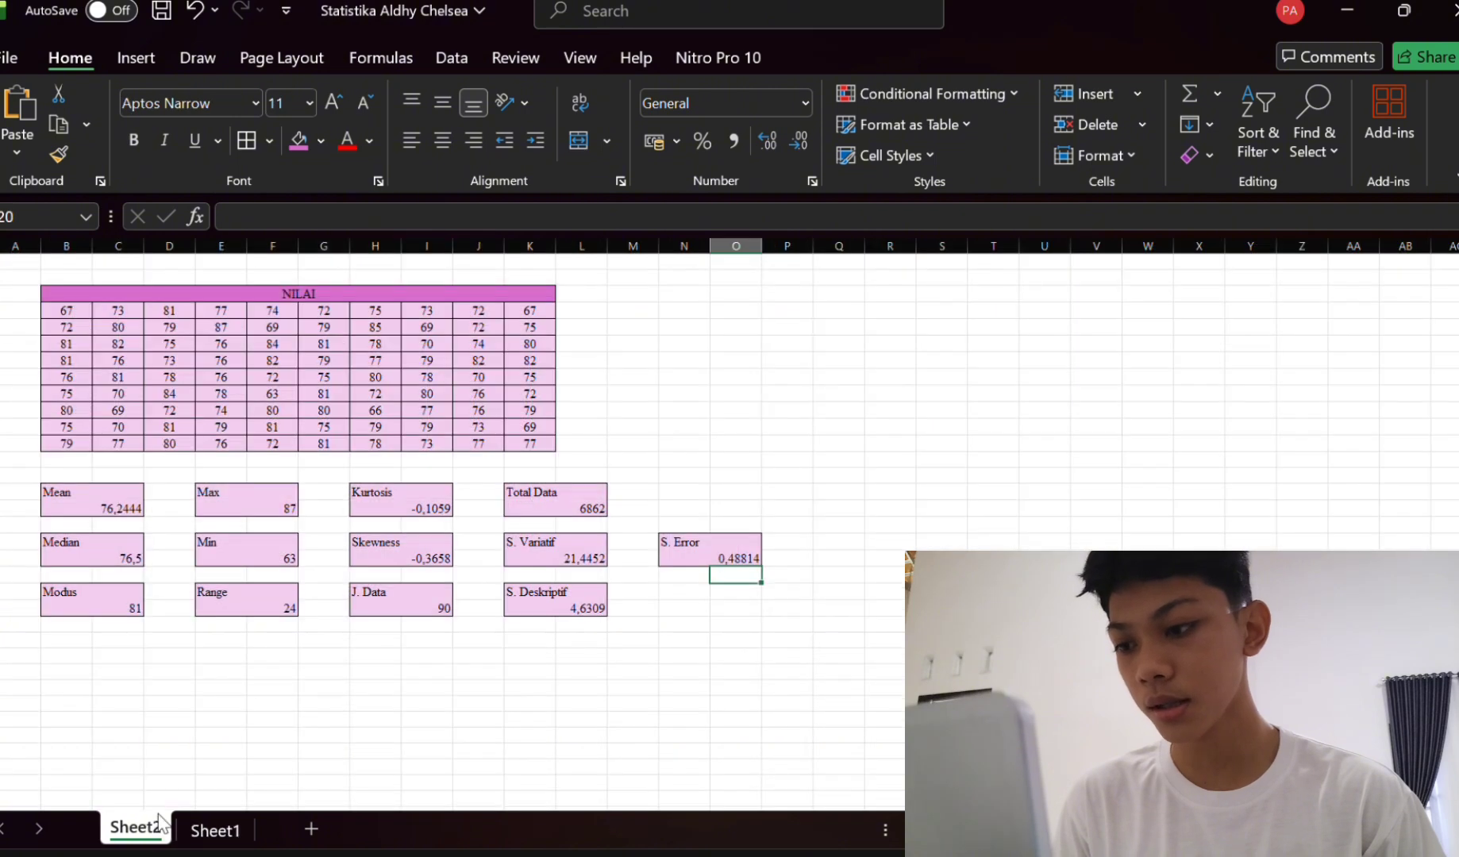
click(836, 311)
key(ctrl+v)
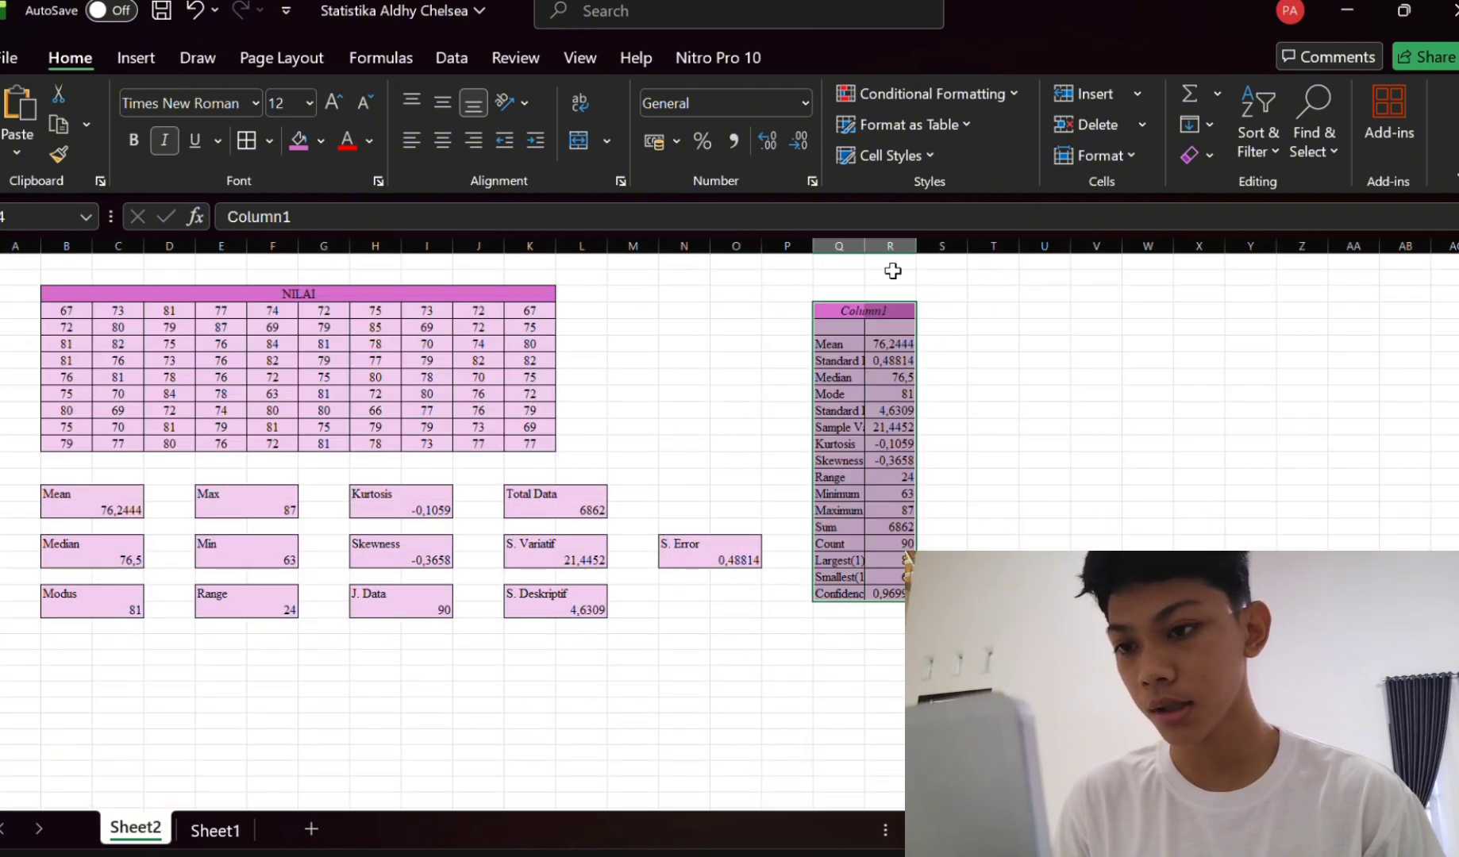
Widen columns Q and R on Sheet2 so the pasted statistics table's labels and values fit.
drag(861, 237, 1036, 247)
click(1123, 441)
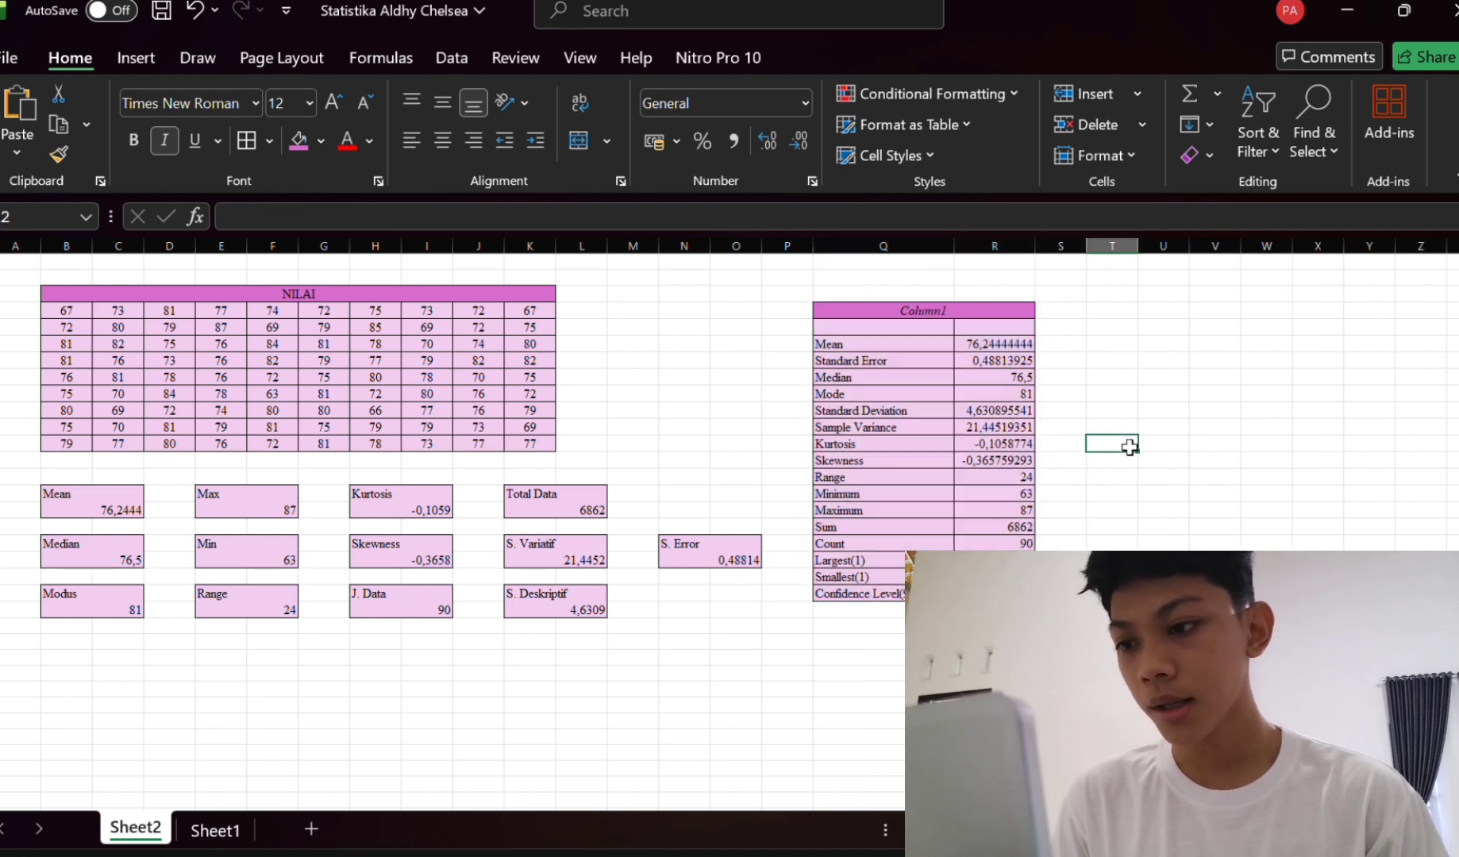
ctrl+scroll(1127, 445, up, 1)
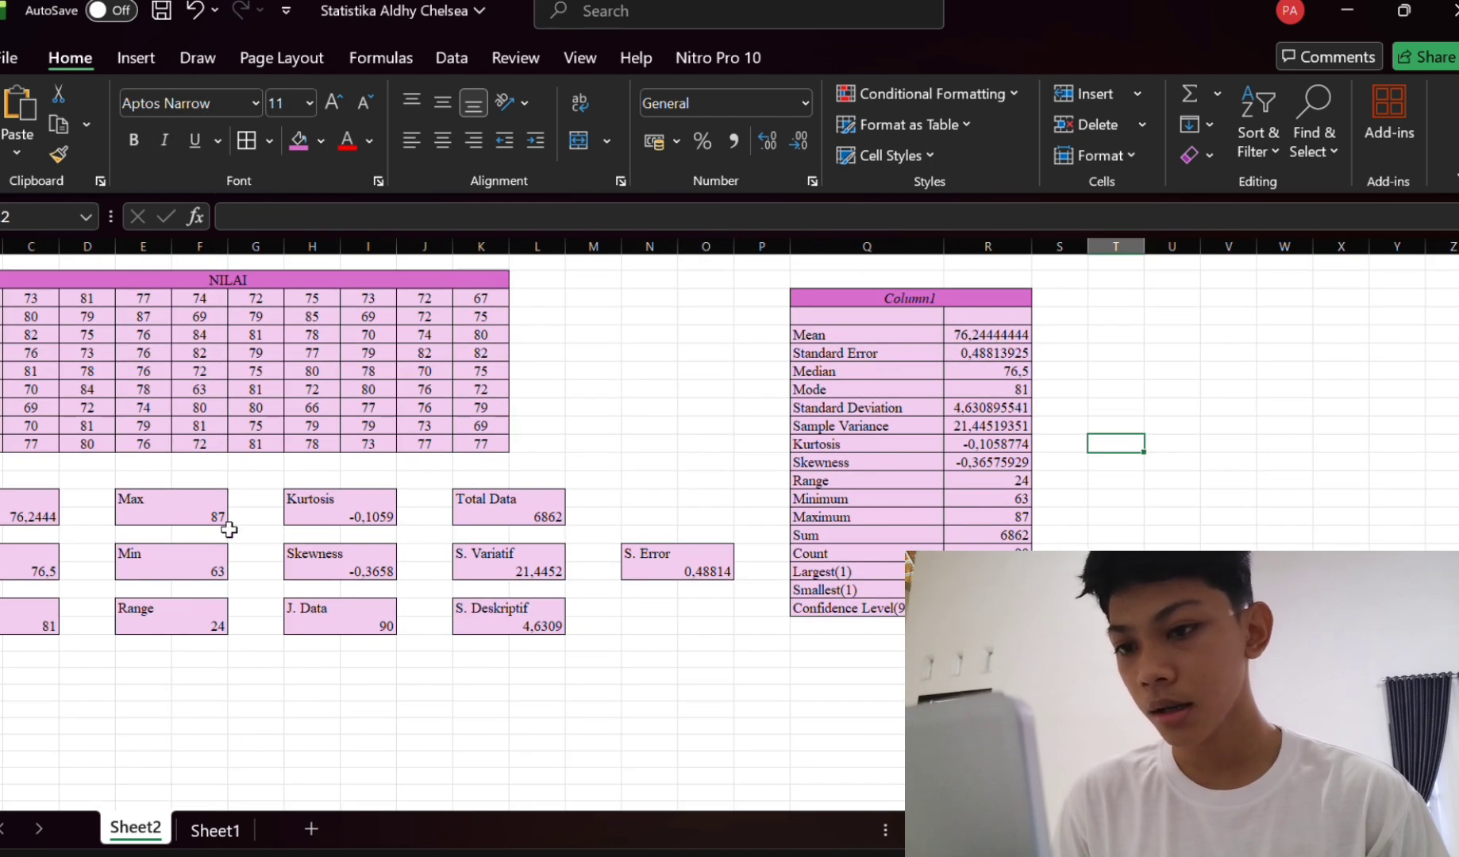
scroll(674, 543, left, 1)
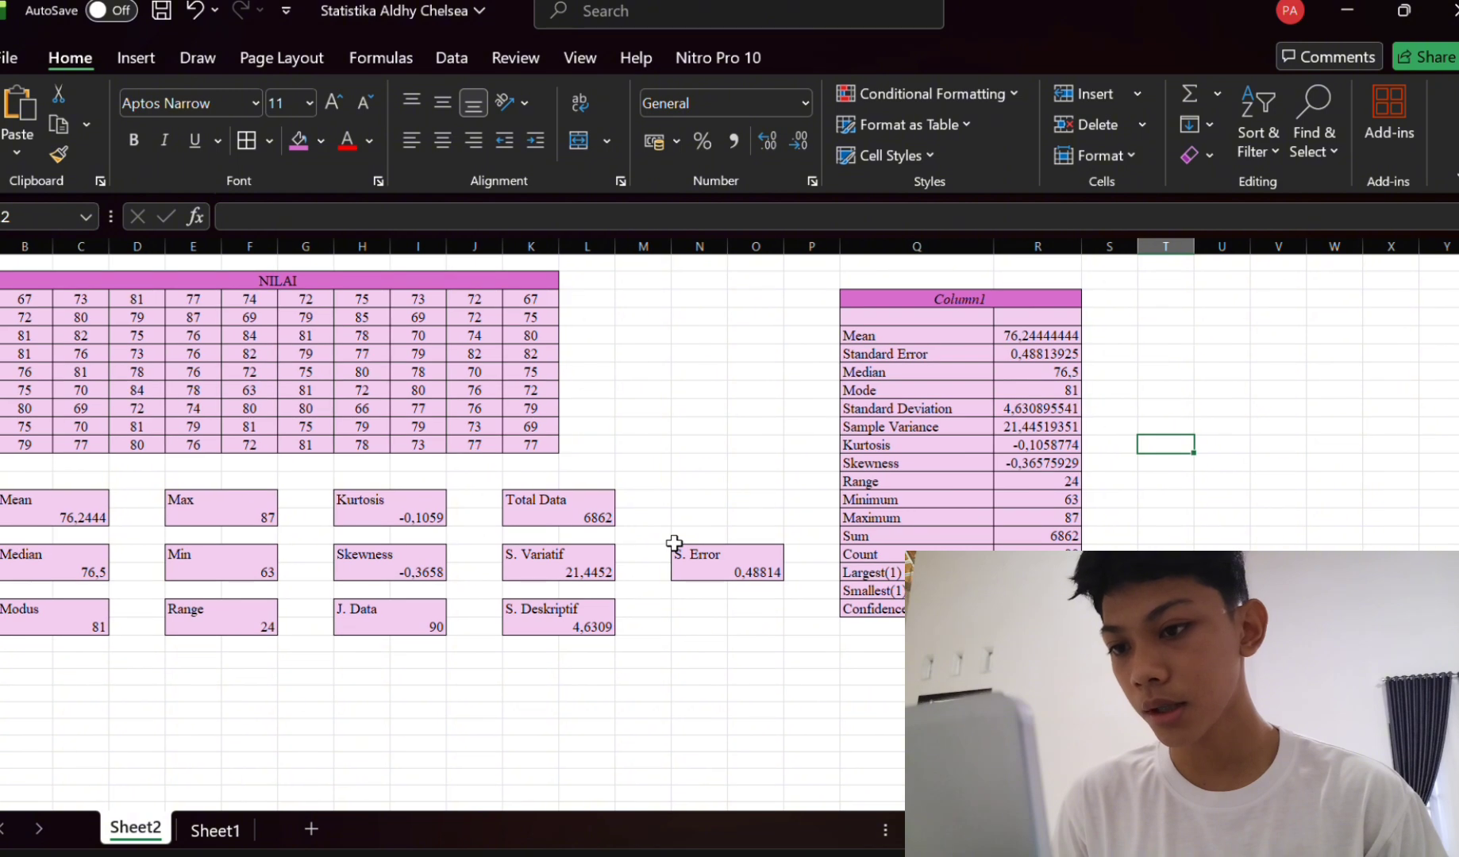